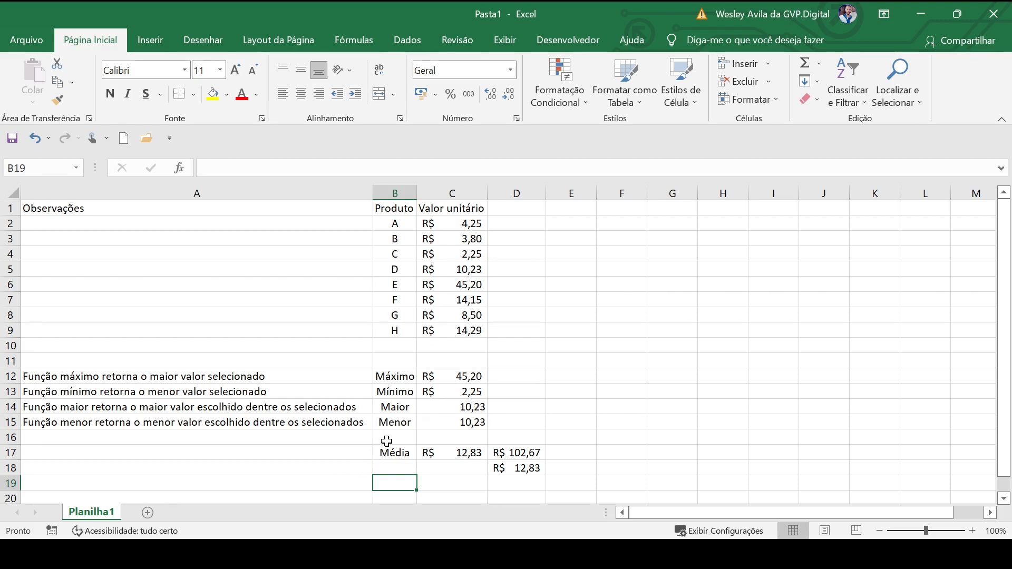
Change the "Maior" label in B14 to "4° Maior".
double_click(387, 408)
left_click(427, 406)
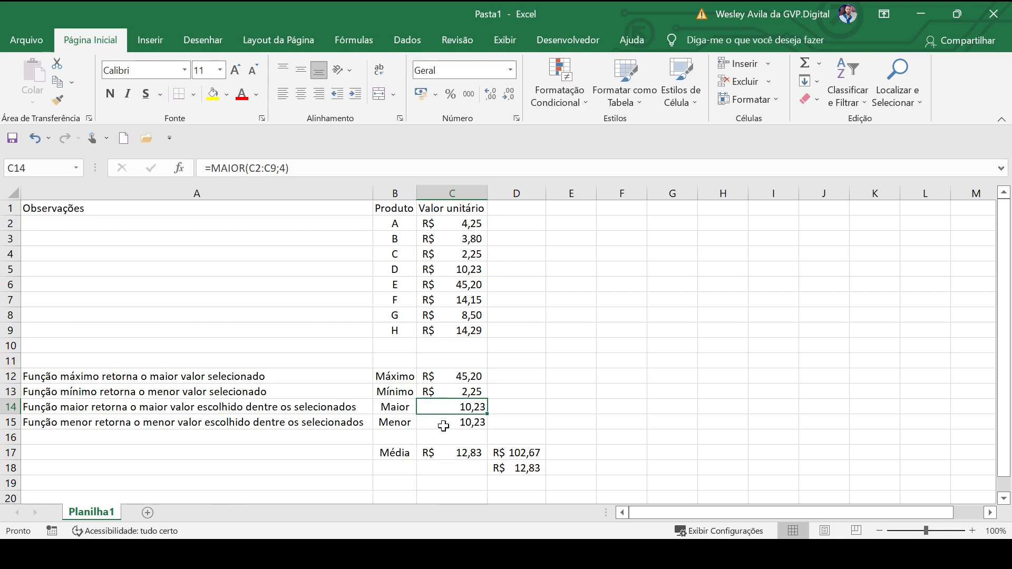
double_click(375, 408)
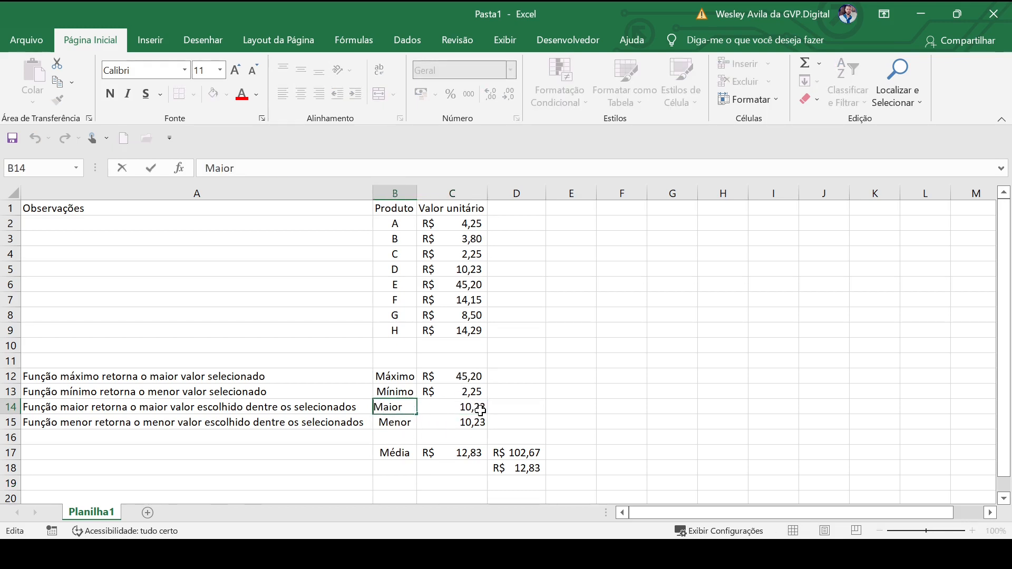
type("4")
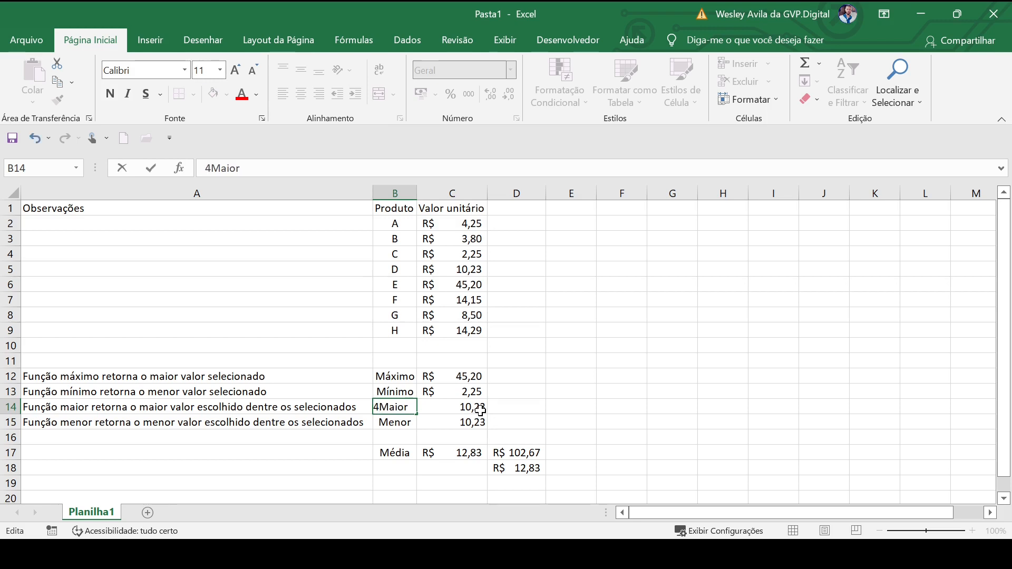
type("º")
key("Return")
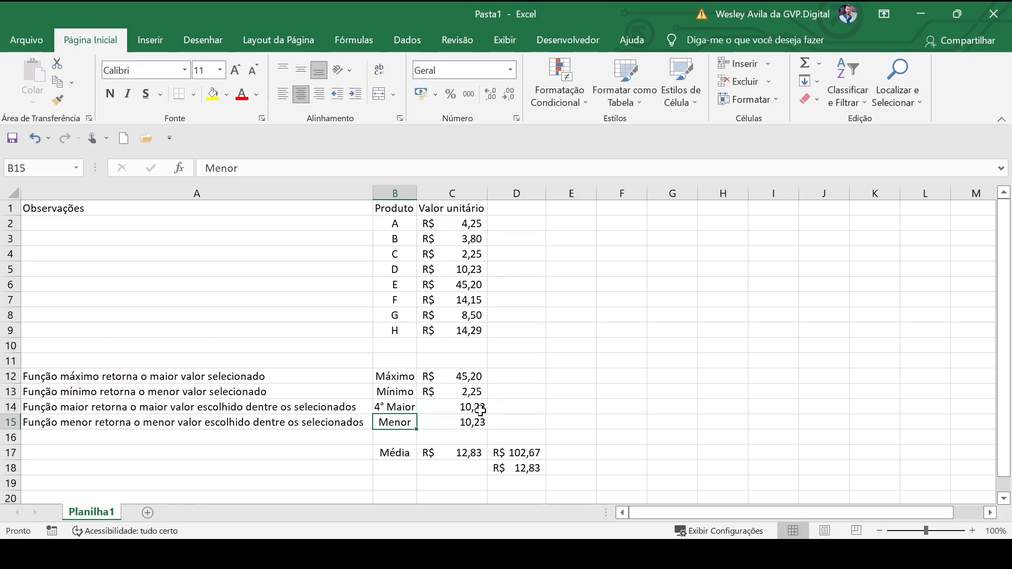
Check the formulas in C14 and C15, change the B15 label to "5° Menor" and fit column B's width to its contents.
left_click(480, 410)
key("F2")
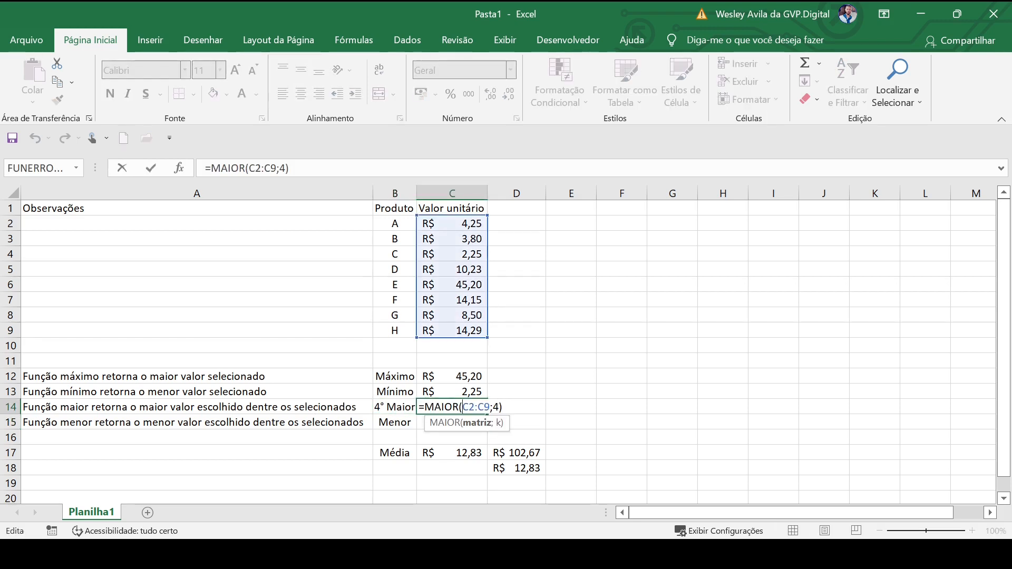
key("Return")
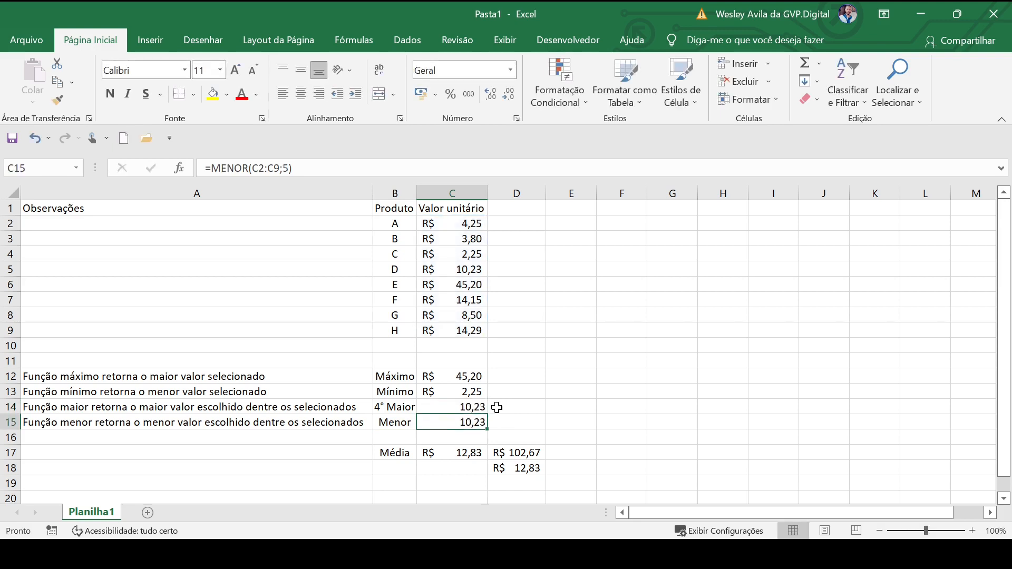
key("F2")
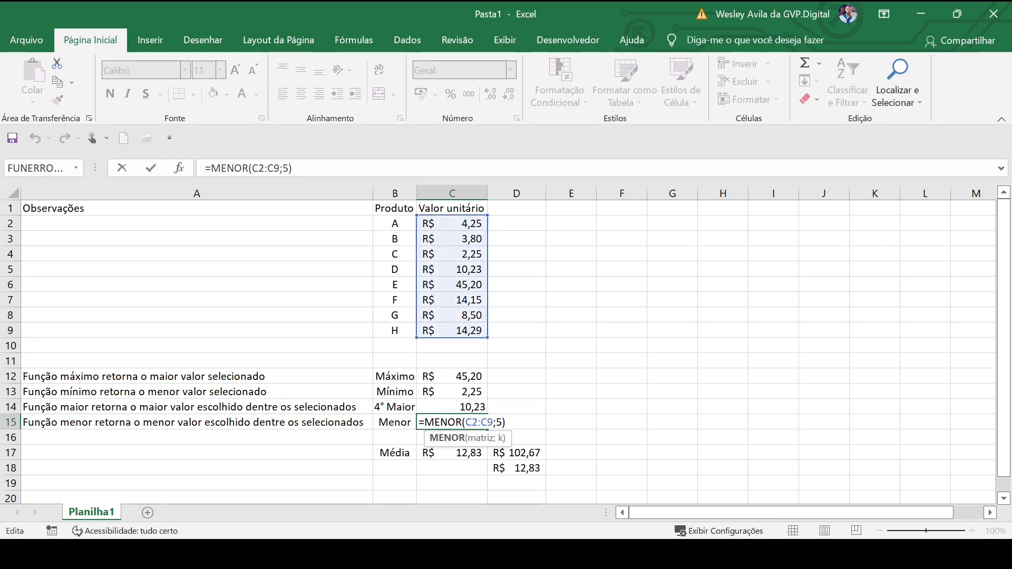
key("Return")
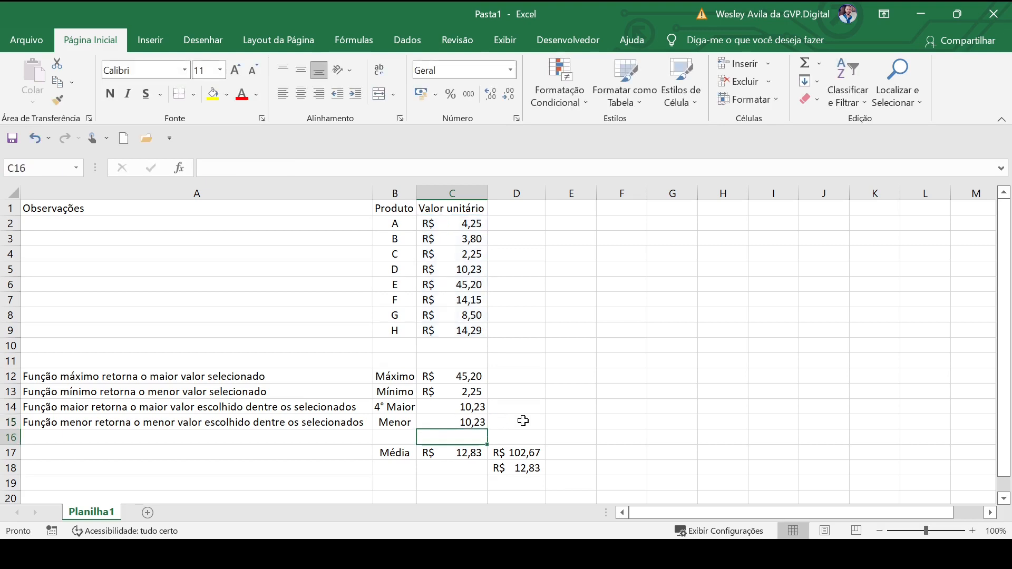
left_click(382, 421)
key("F2")
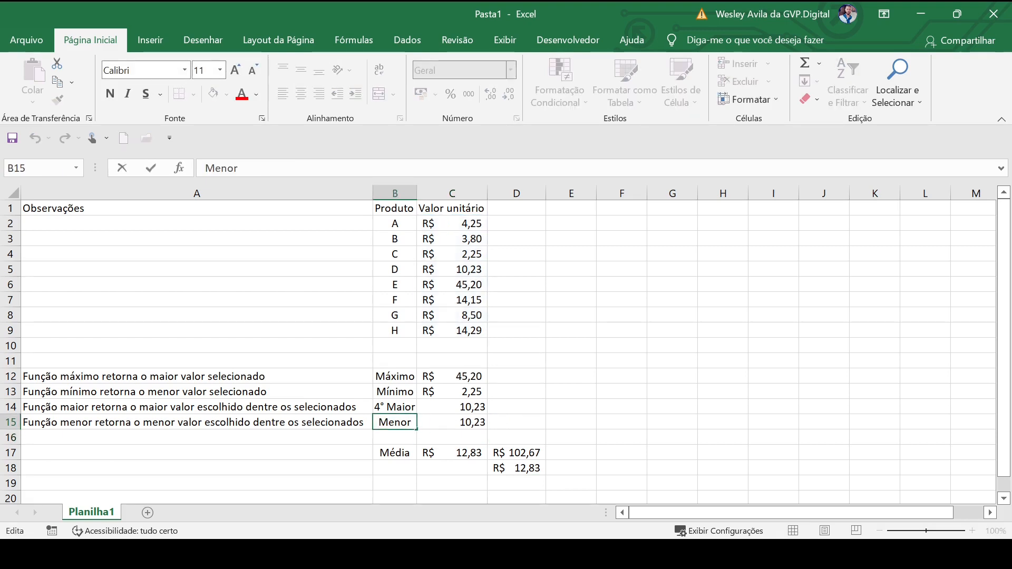
type("5°")
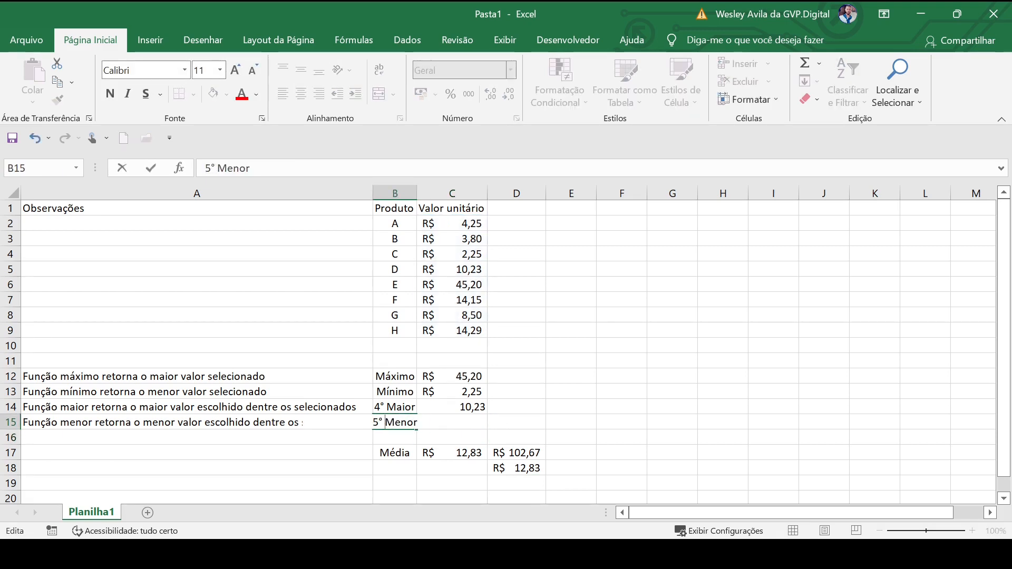
key("Return")
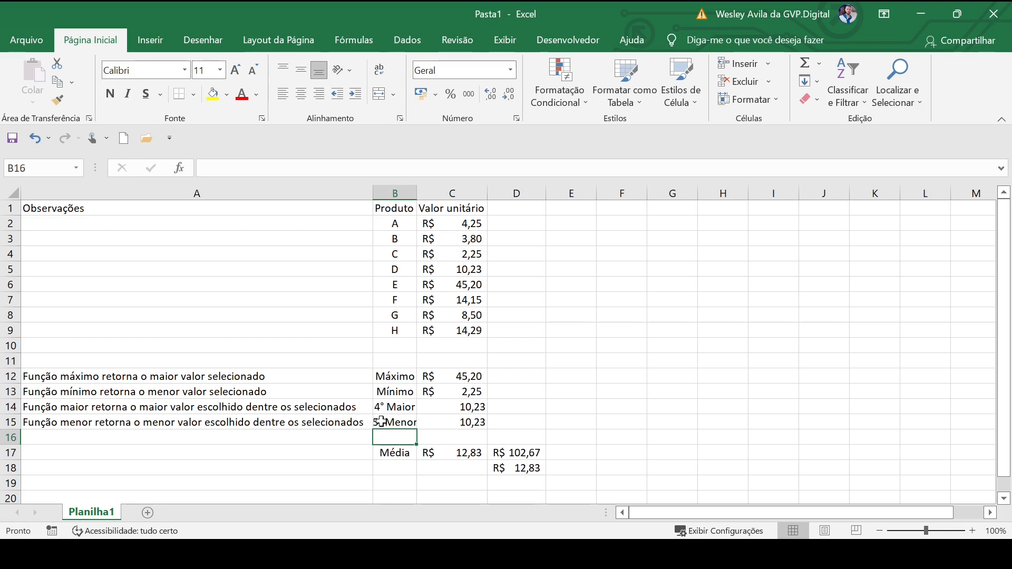
double_click(417, 193)
left_click(313, 495)
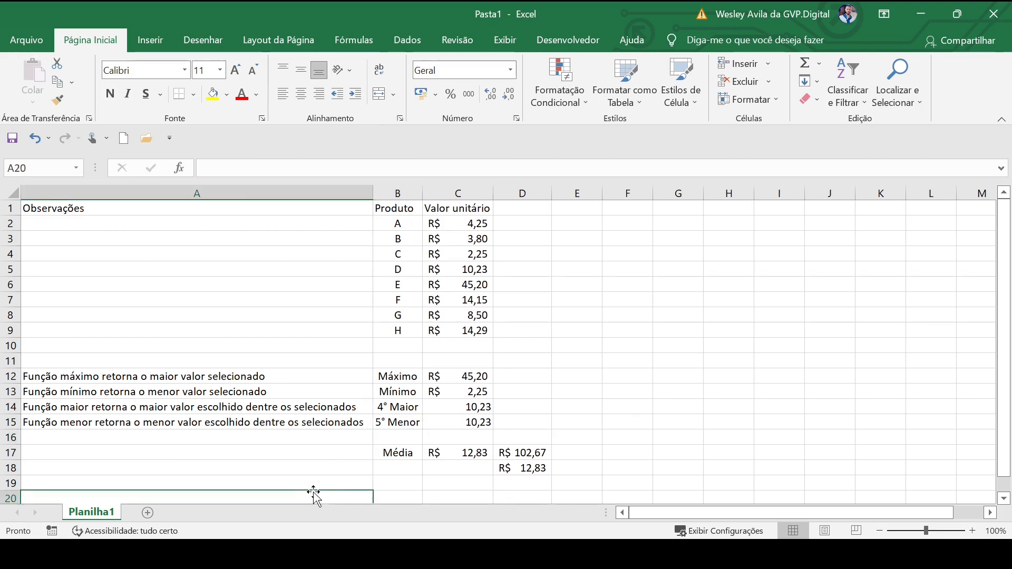
In A17, enter "Média é uma função que efetua a soma e a divisão dos valores selecionados" and fit column A's width to it.
left_click(392, 456)
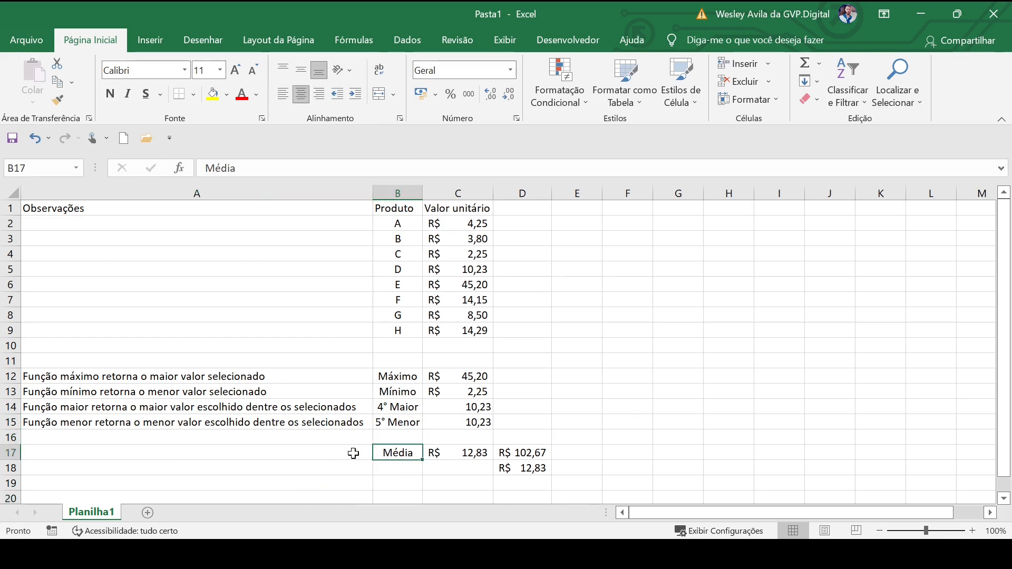
left_click(261, 454)
left_click(42, 208)
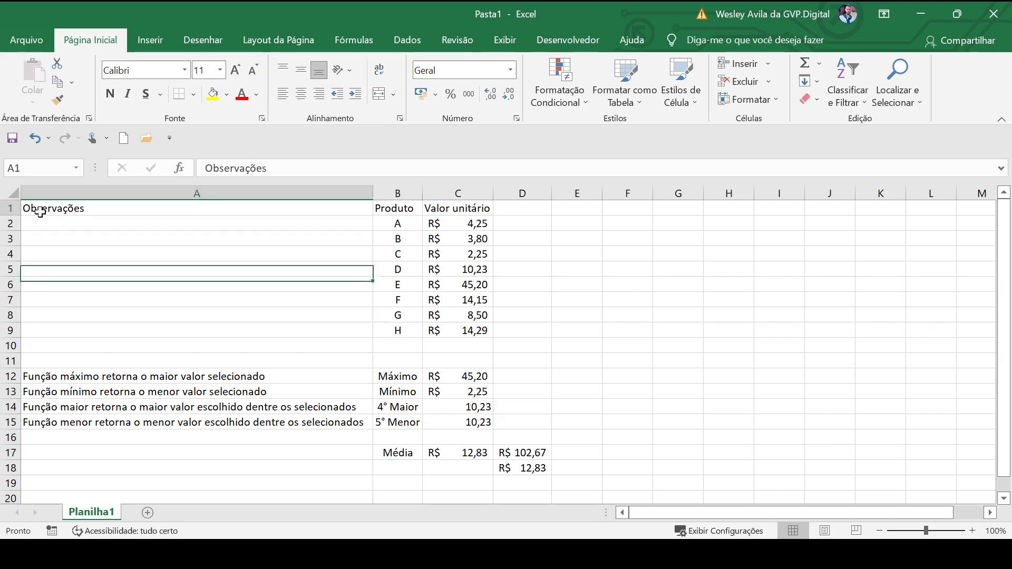
left_click(162, 452)
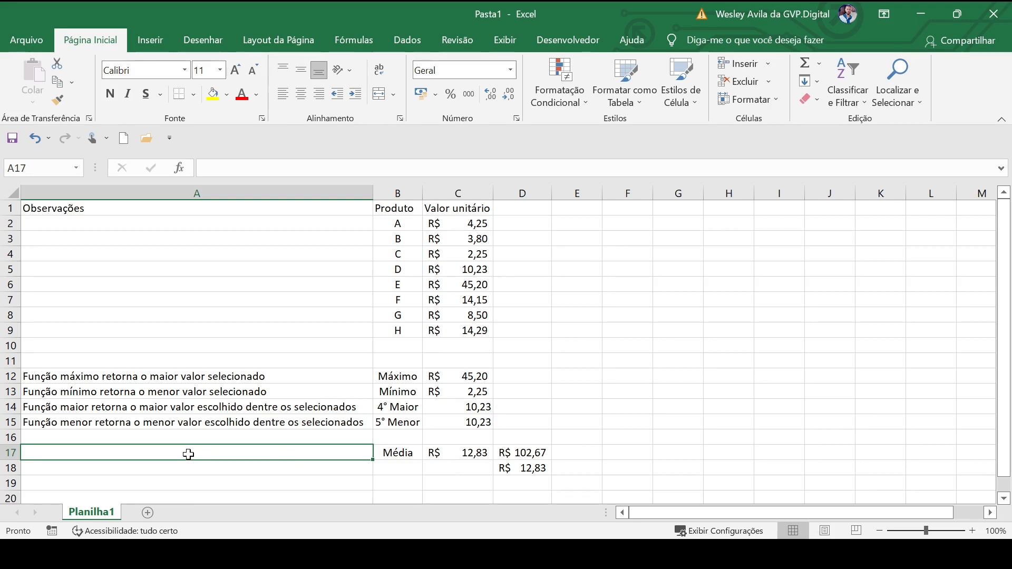
type("Média")
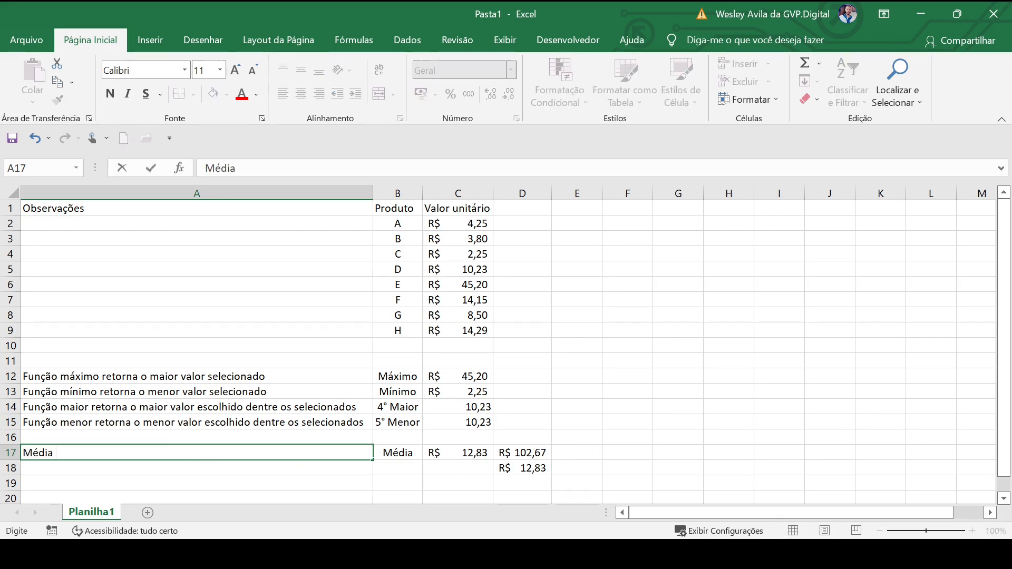
type(" é uma funç")
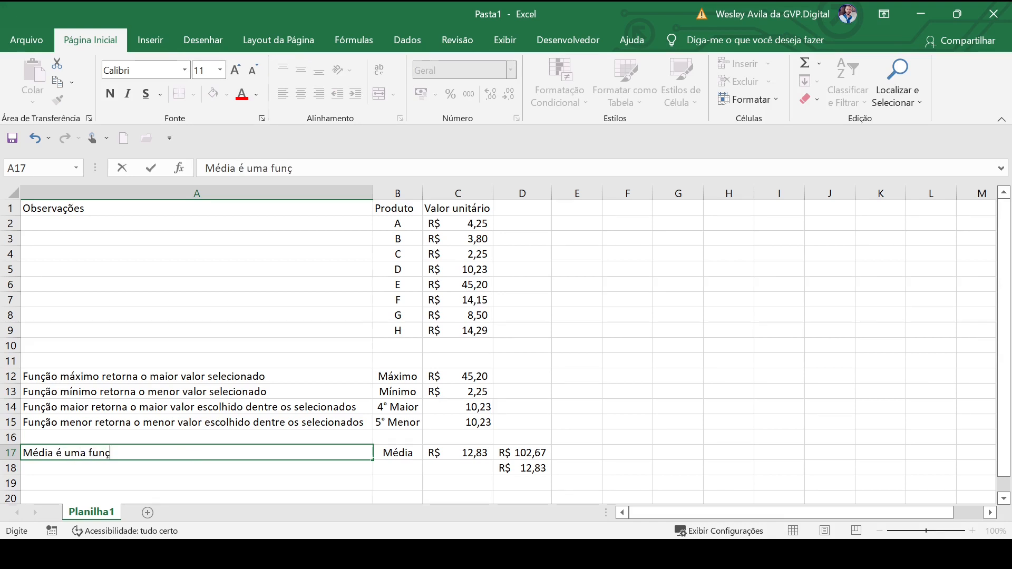
type("ão que efetu")
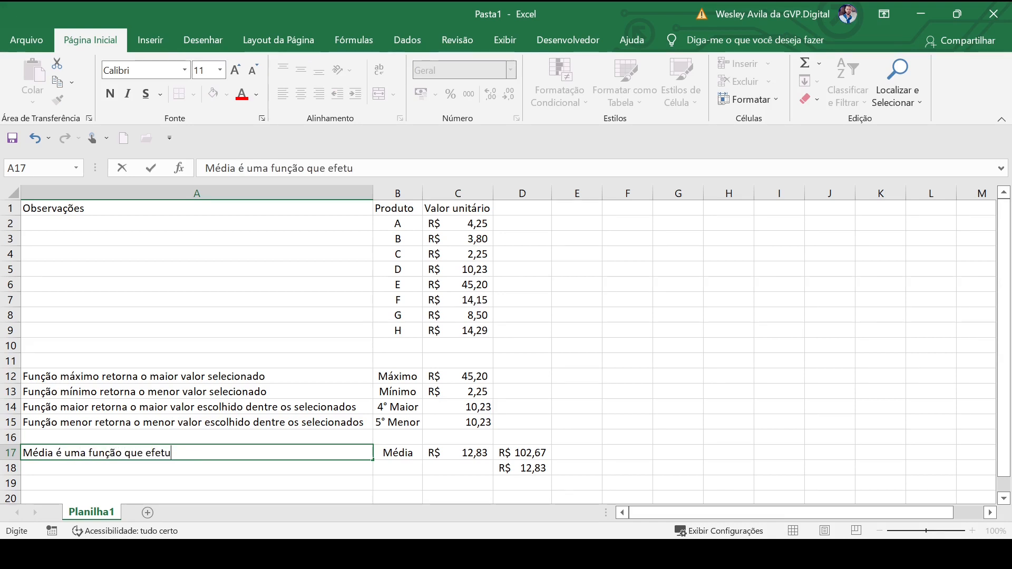
type("a a soma e a div")
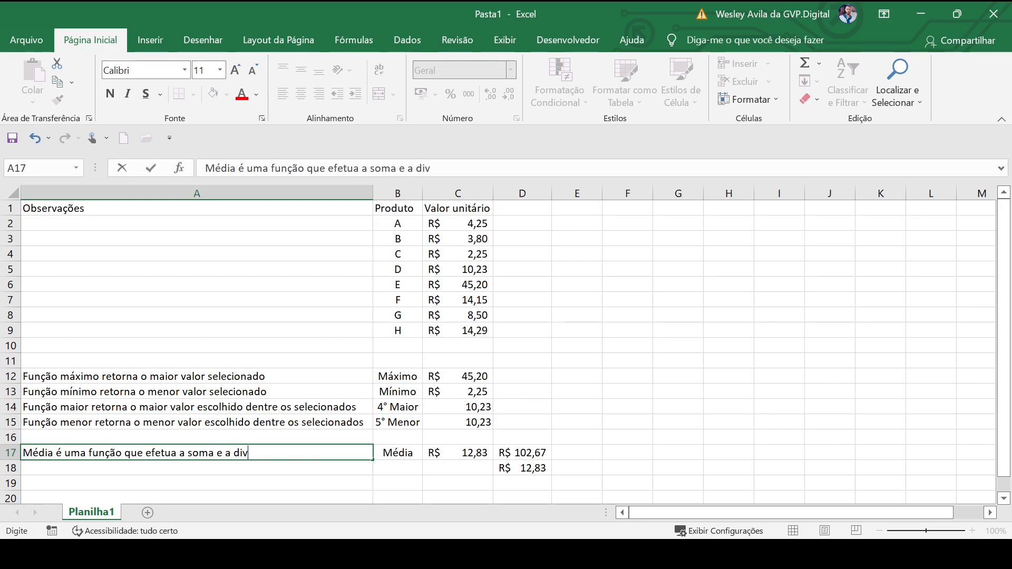
type("isão dos v")
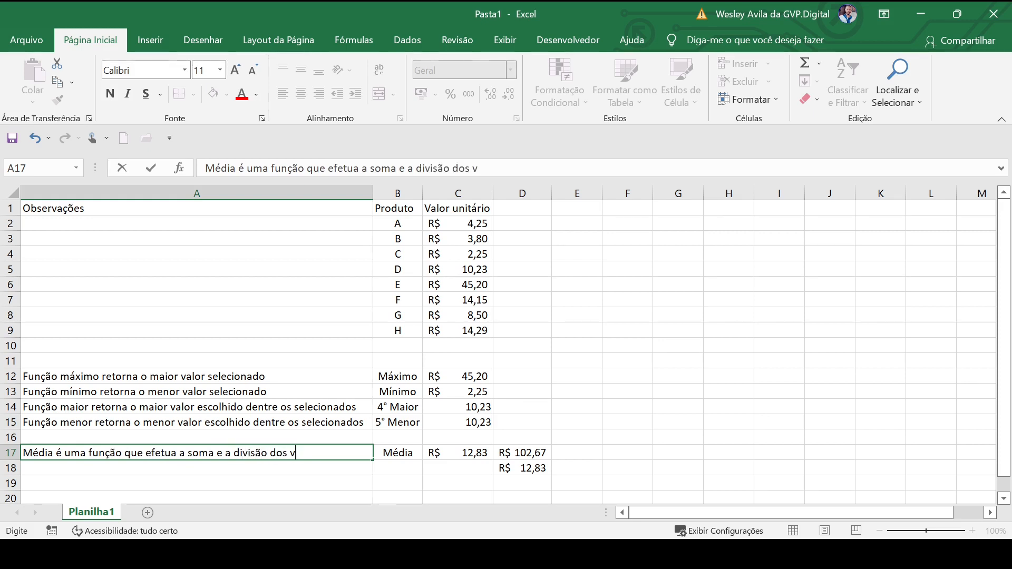
type("alores selecionados")
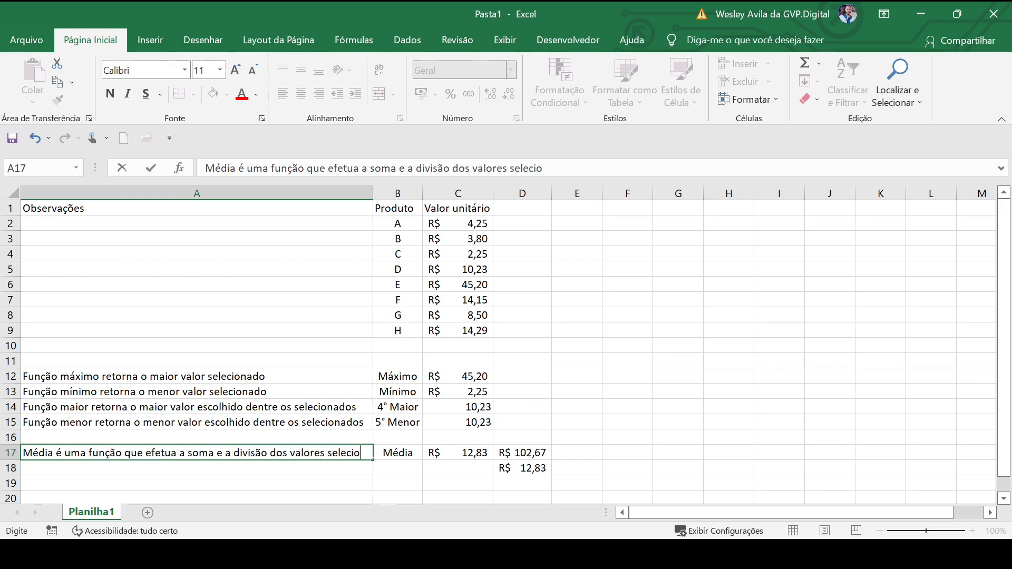
key("Return")
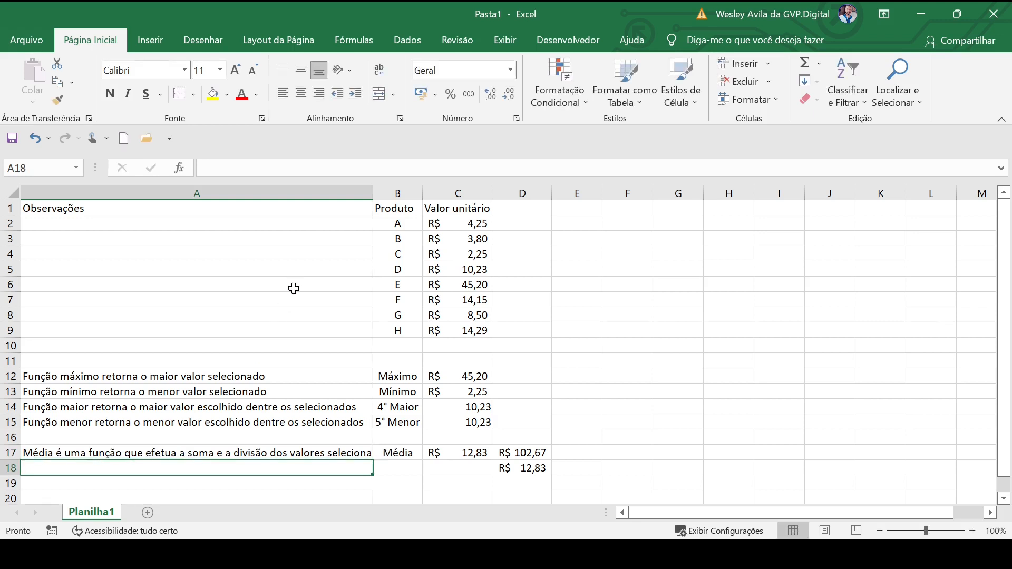
left_click(367, 207)
double_click(370, 194)
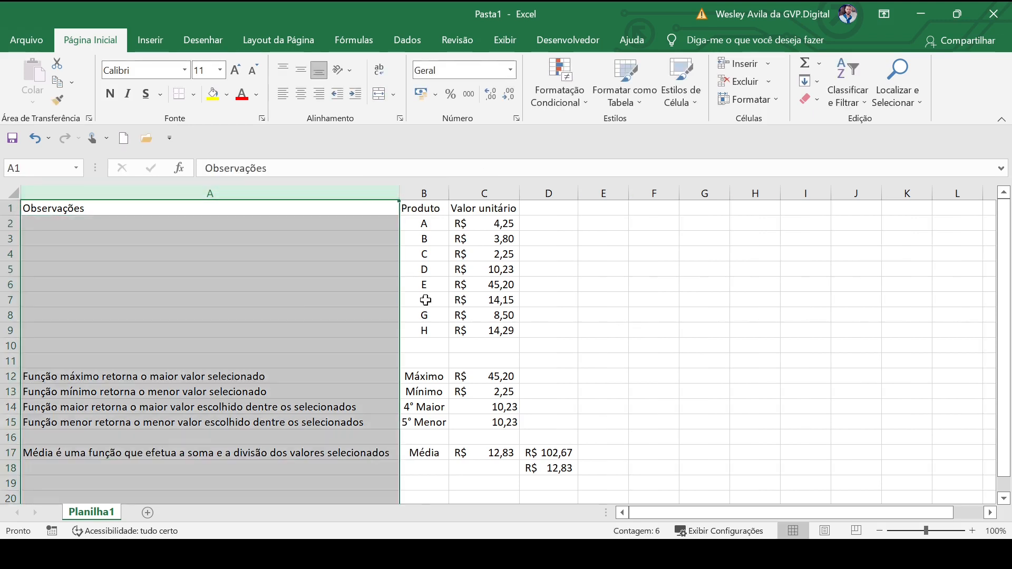
Enter the label "Cont.Núm" in B20, below the Média row.
left_click(474, 453)
scroll(484, 464, "down", 1)
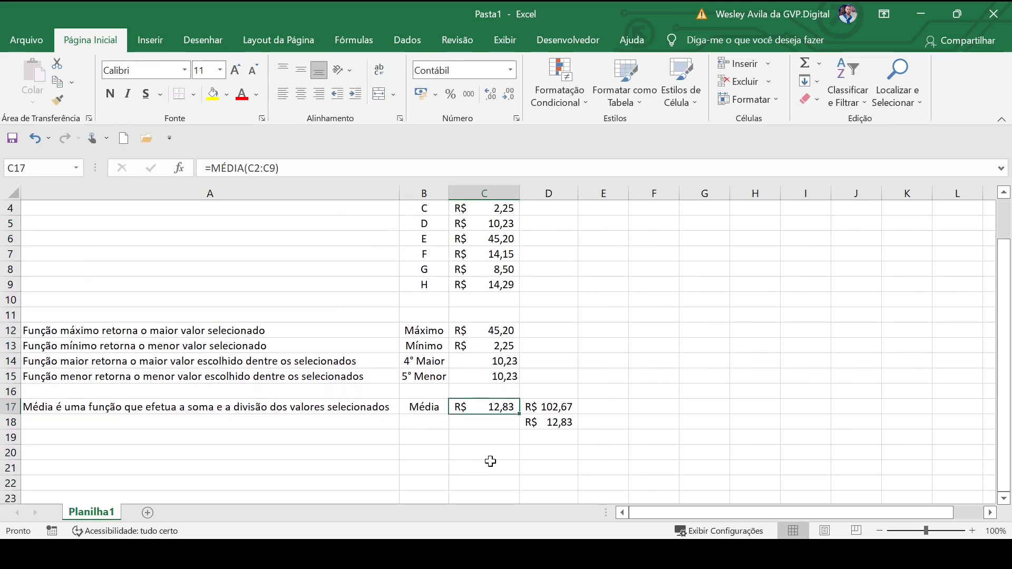
left_click(420, 452)
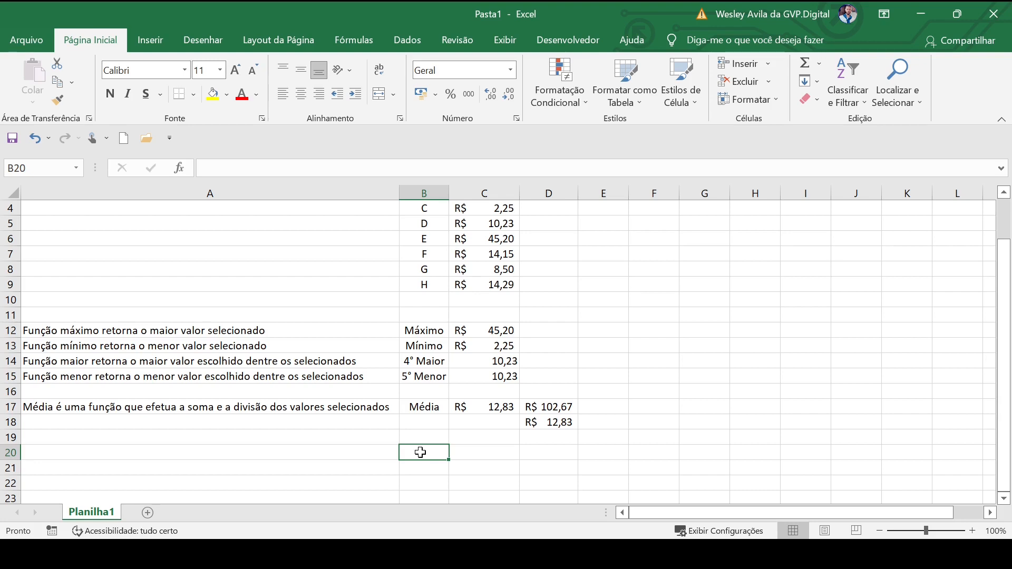
type("Cont.")
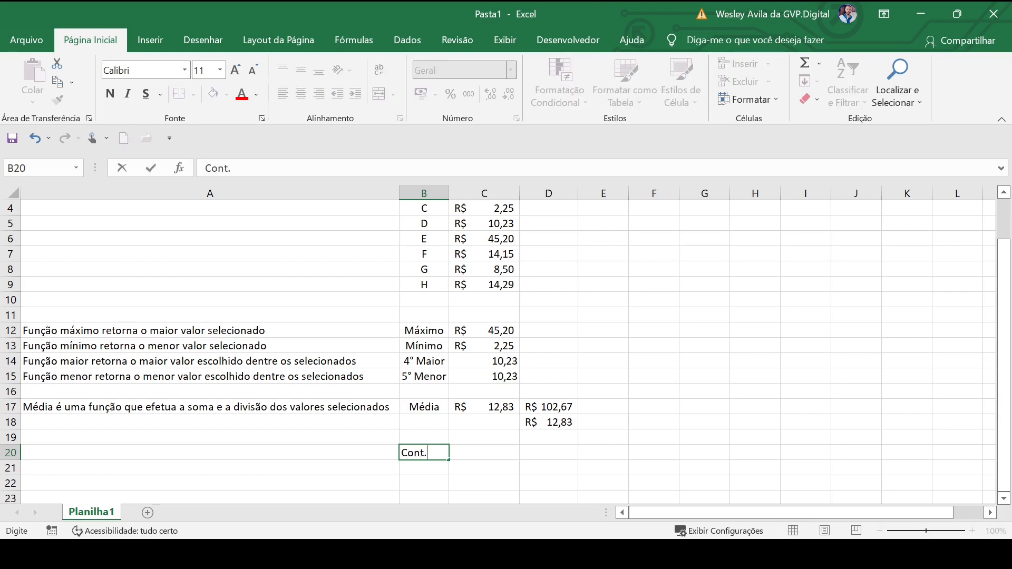
type("Núm")
key("Return")
Enter the label "Cont.Valores" in B21 and fit column B's width to its contents.
type("Cont")
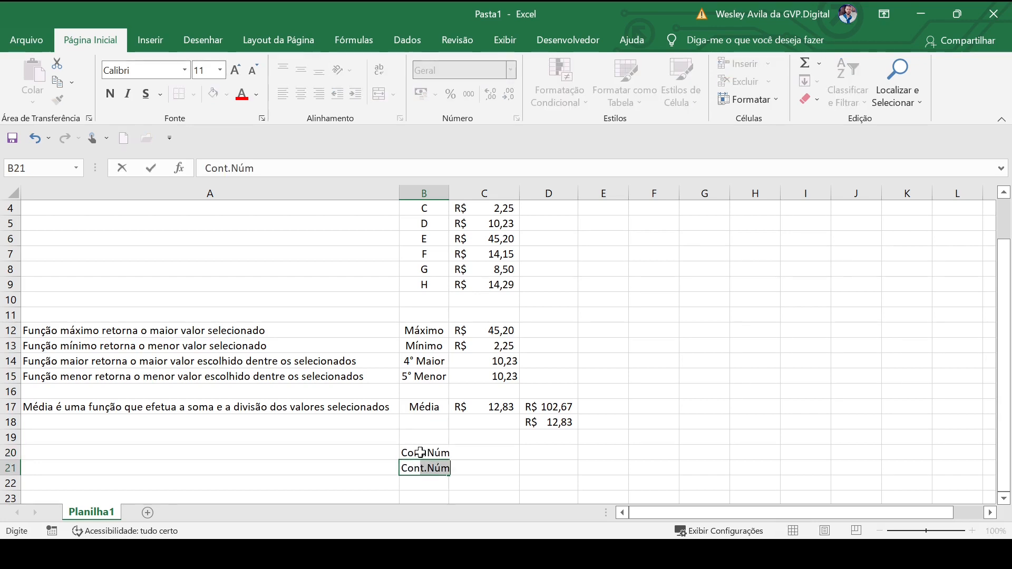
type("r")
key("BackSpace")
key("BackSpace")
type("nt.Valores")
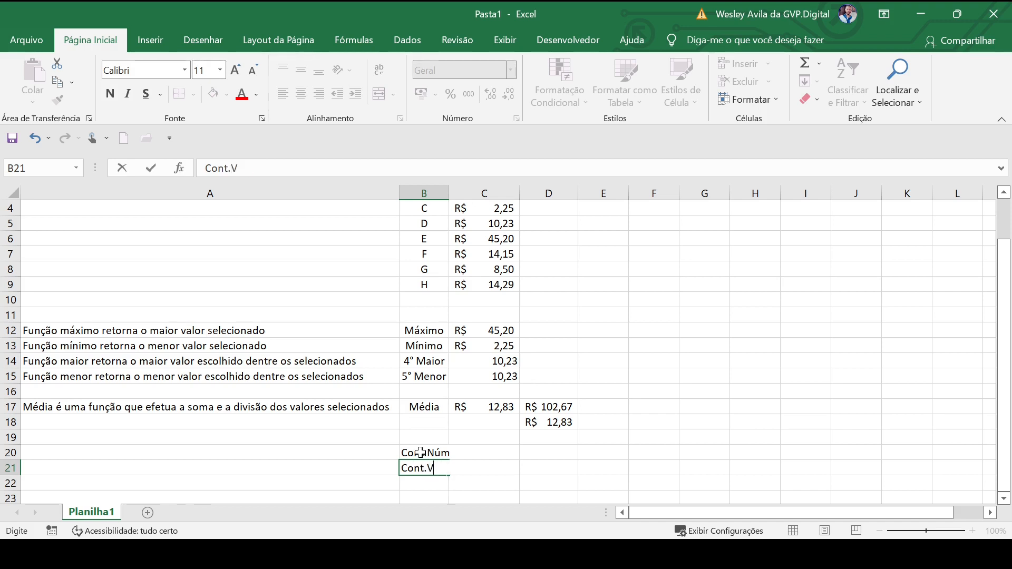
key("Return")
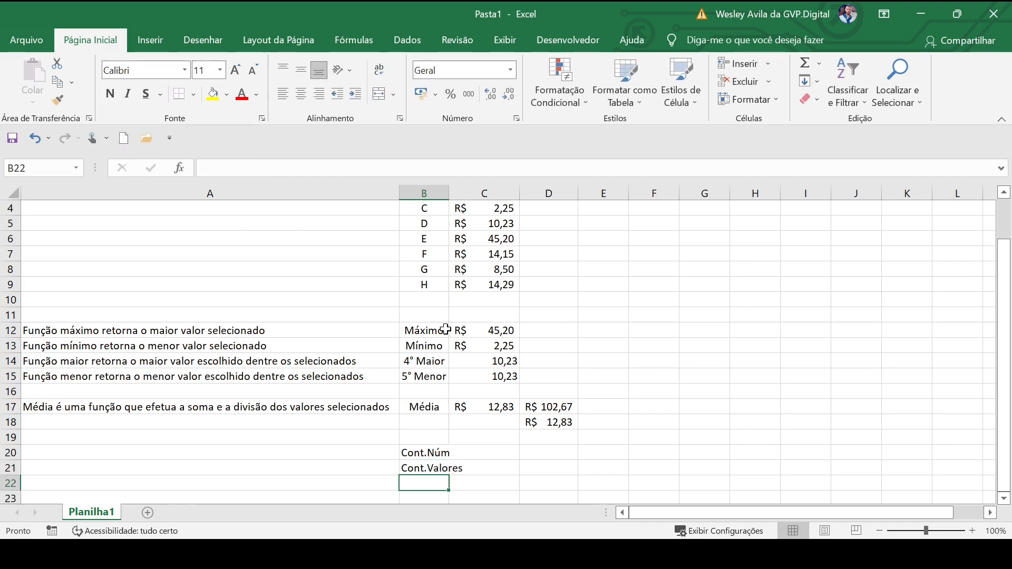
double_click(449, 194)
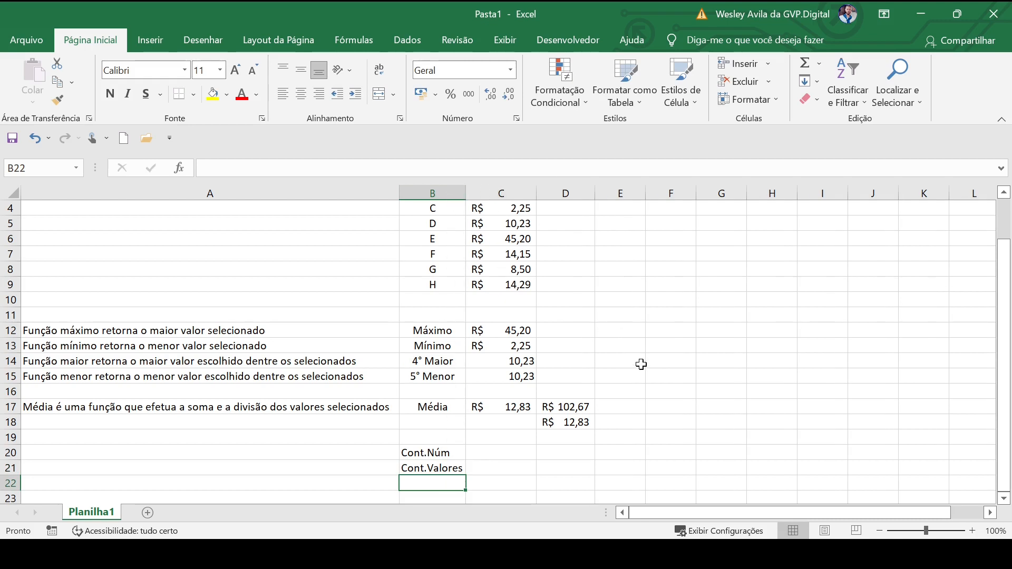
Examine the unit values in C2:C9 and the Cont.Núm row reserved for counting them.
left_click(472, 456)
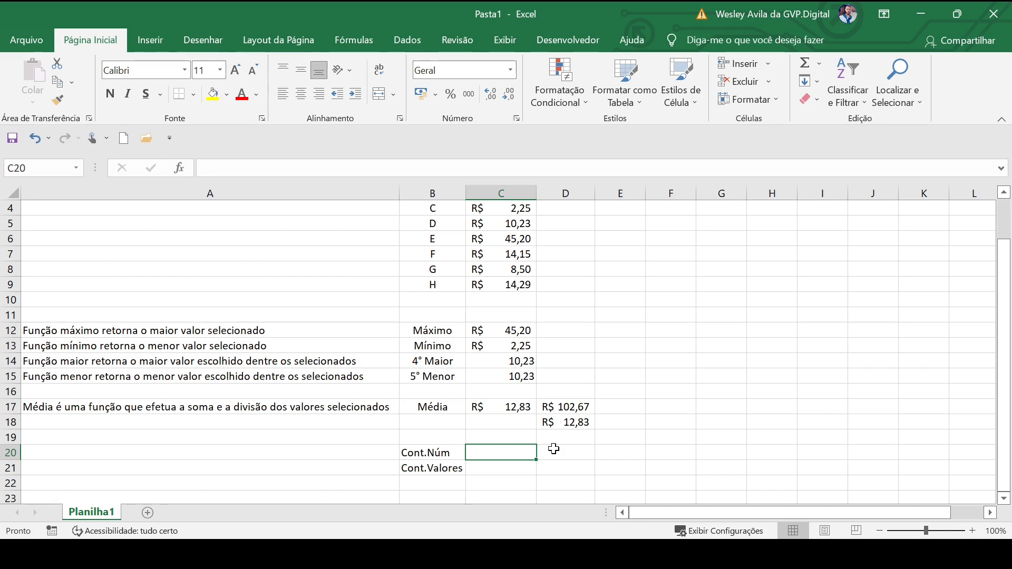
scroll(553, 449, "up", 1)
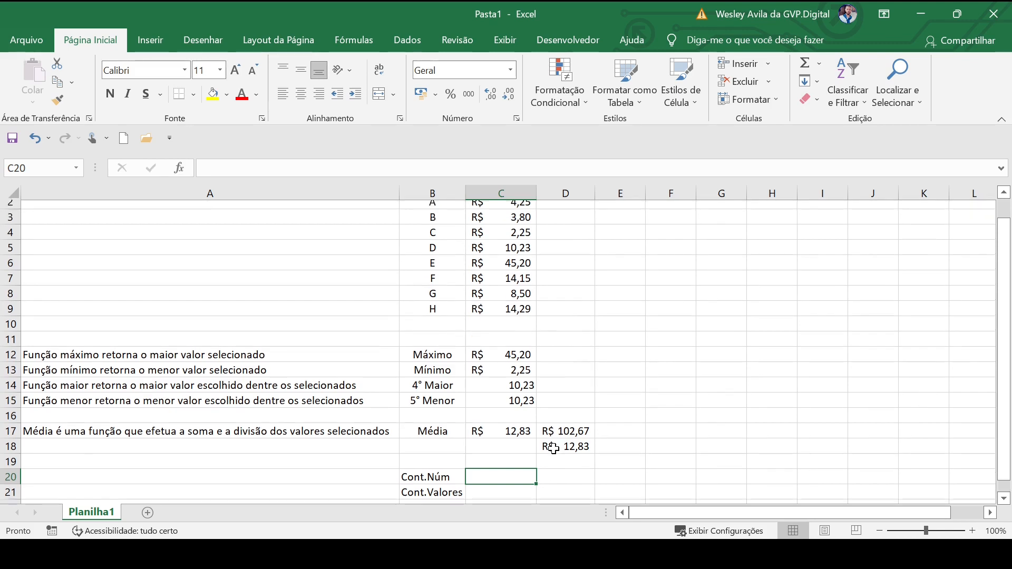
left_click(490, 219)
left_click_drag(490, 219, 503, 332)
scroll(648, 367, "down", 1)
scroll(648, 367, "up", 1)
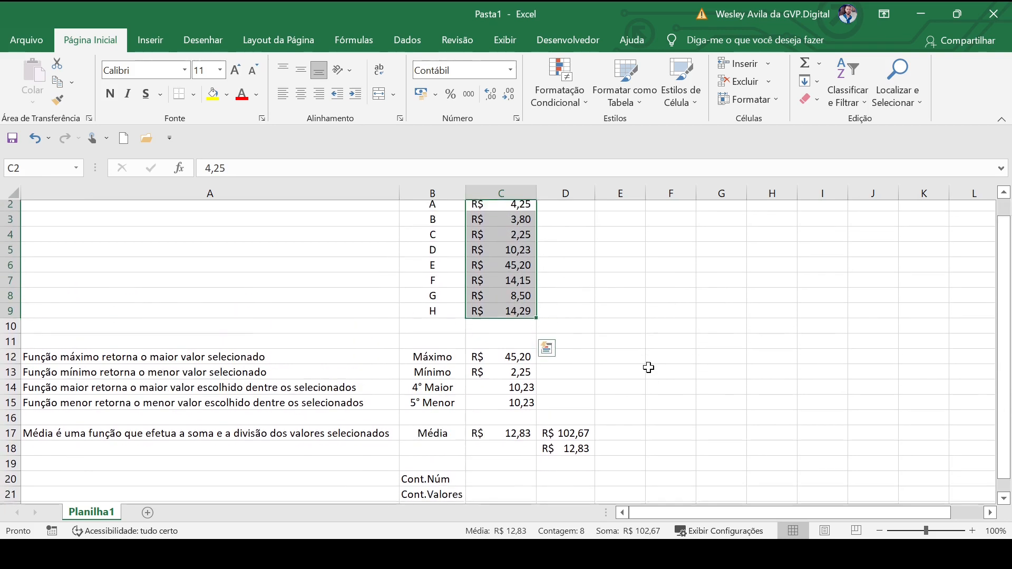
left_click(649, 363)
scroll(649, 367, "down", 1)
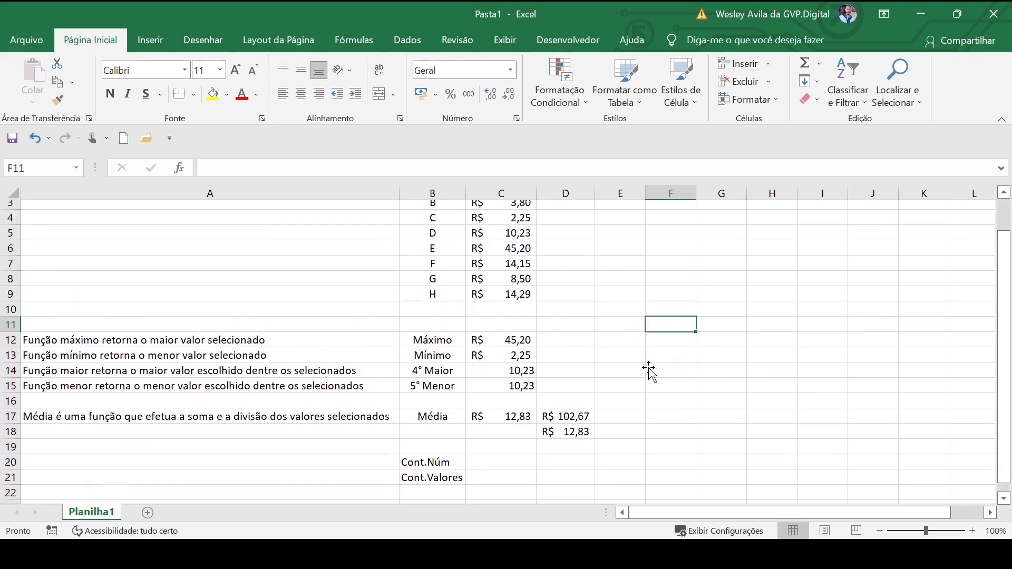
left_click(444, 451)
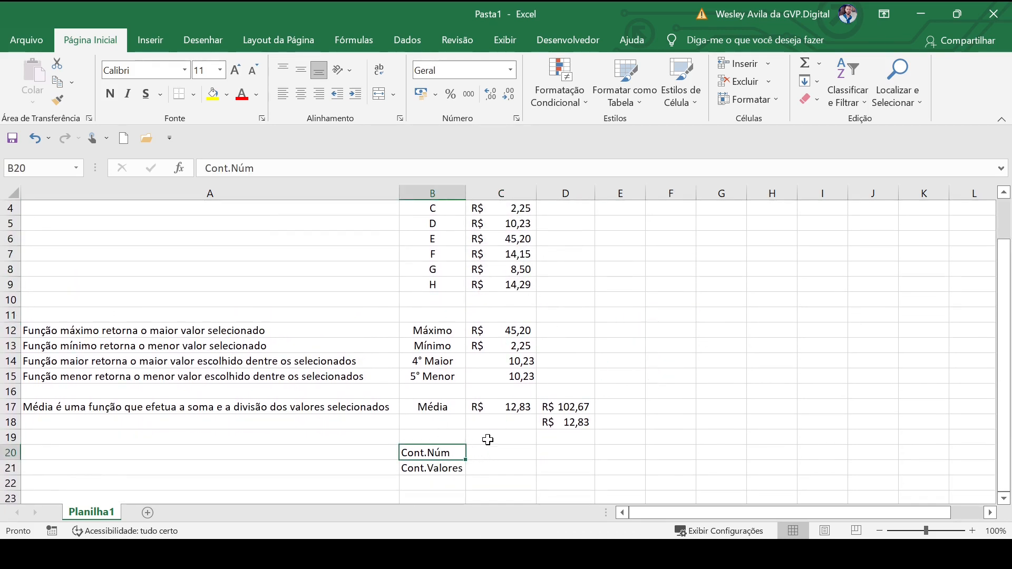
Enter a CONT.NÚM formula in C20 that counts the numbers in the unit values C2:C9.
scroll(515, 440, "up", 1)
left_click_drag(510, 224, 519, 331)
left_click(577, 331)
left_click_drag(476, 225, 496, 341)
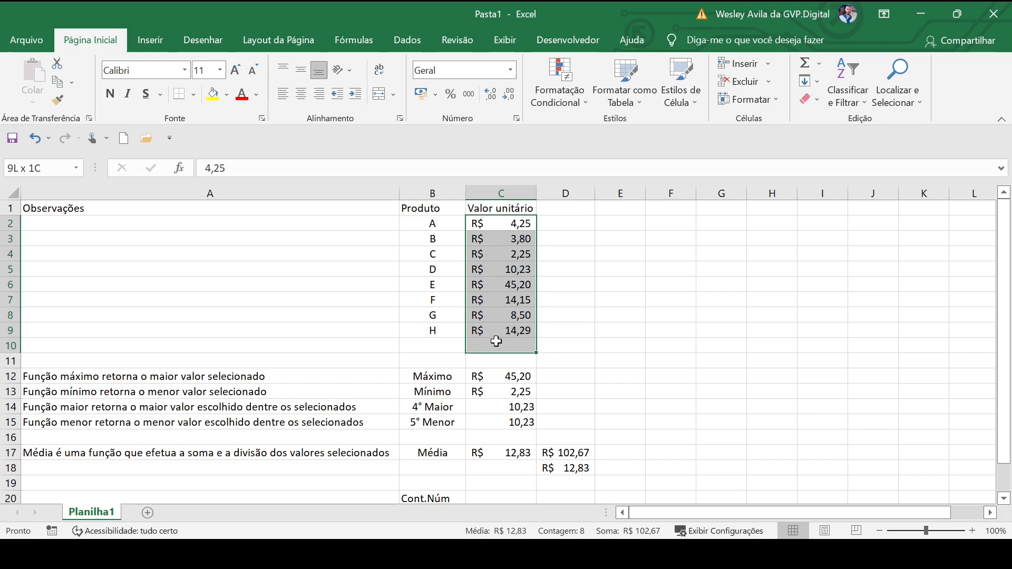
left_click(606, 330)
left_click(499, 499)
scroll(513, 474, "down", 1)
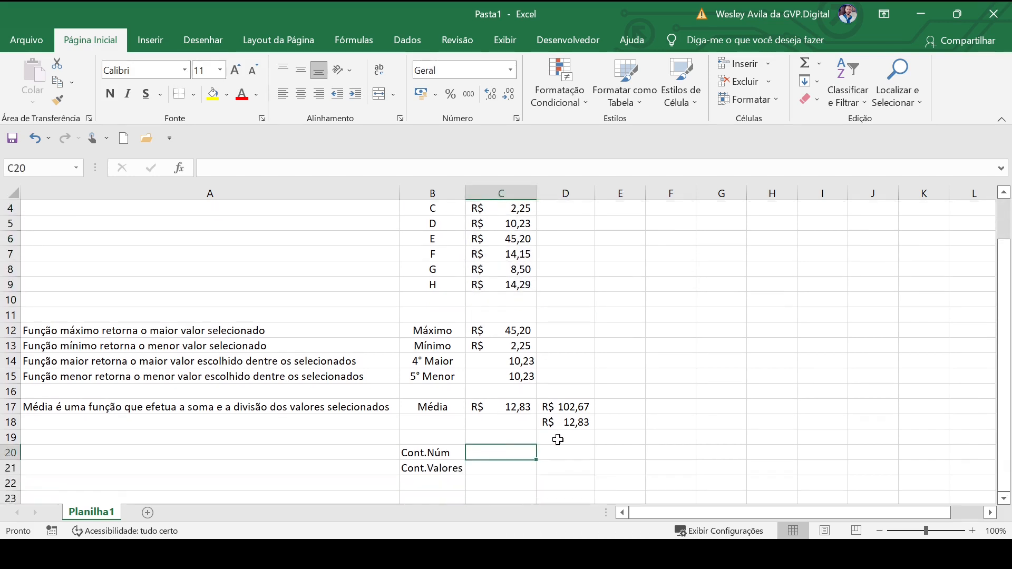
type("=cont")
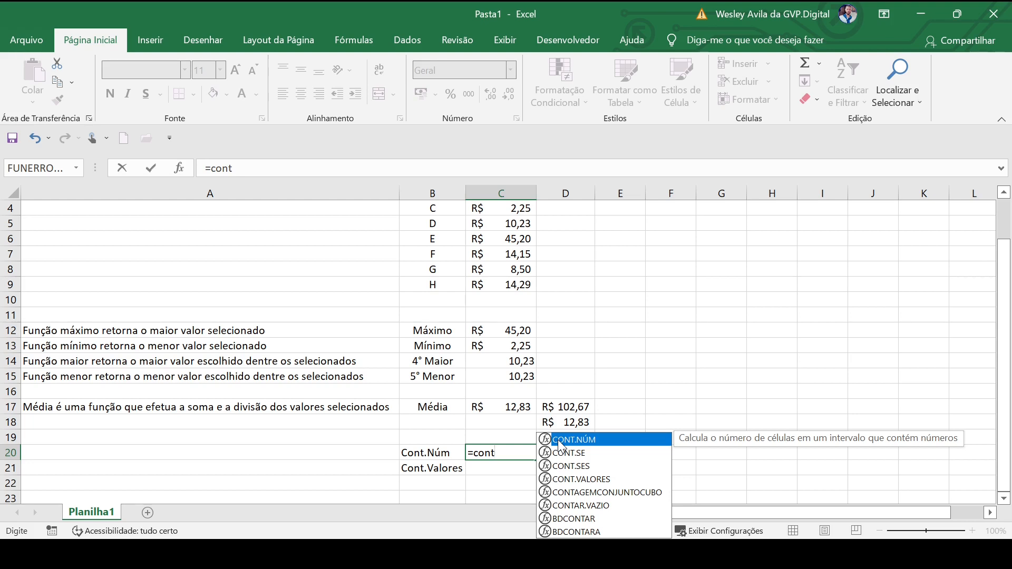
double_click(560, 441)
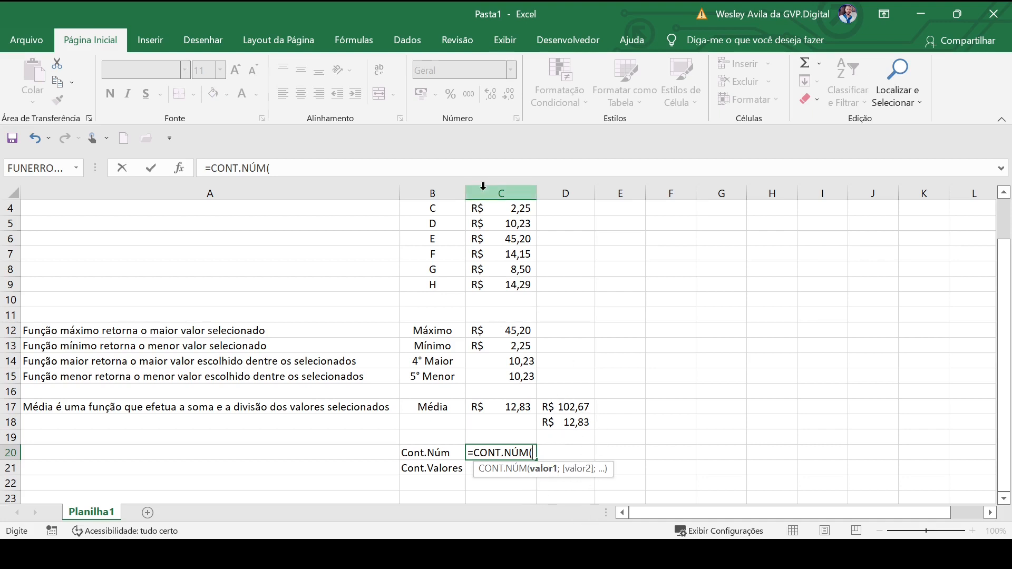
scroll(531, 336, "up", 1)
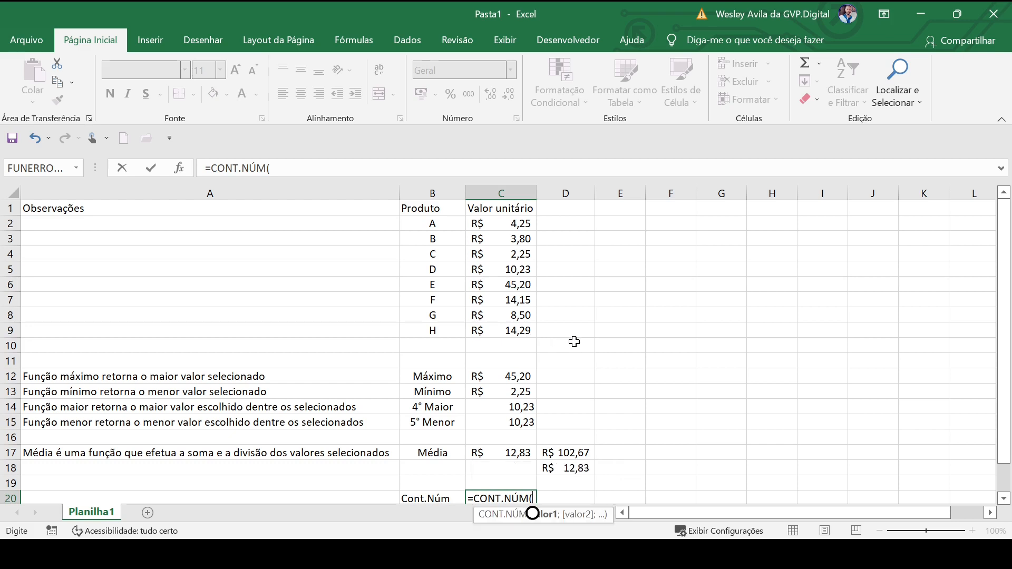
left_click_drag(495, 224, 494, 330)
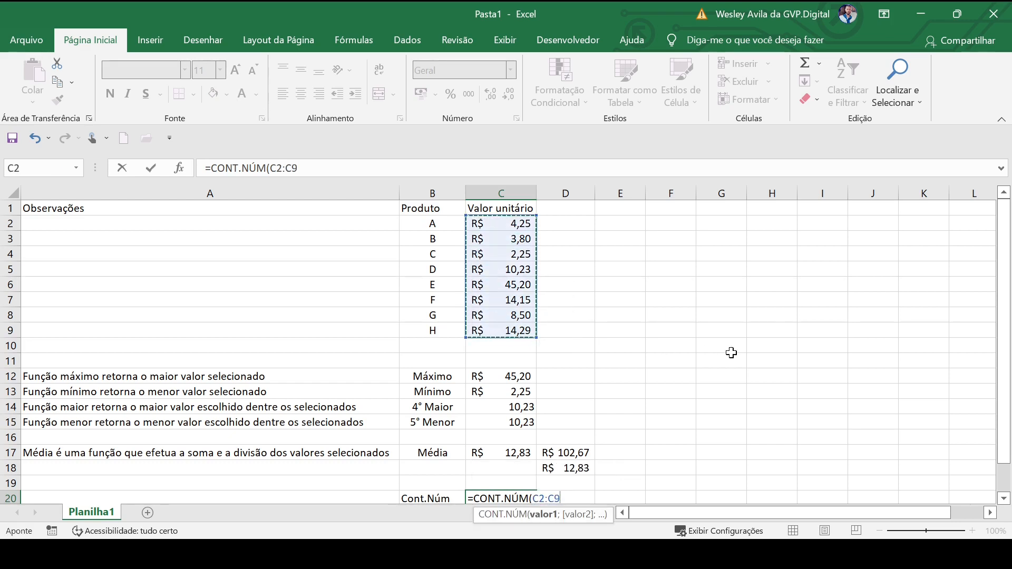
key("Return")
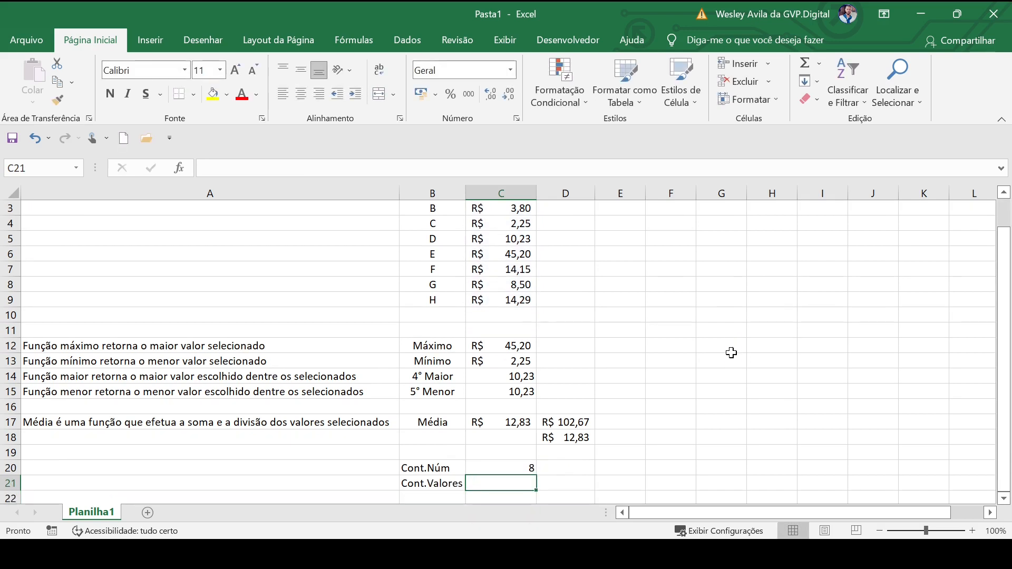
Compare the Cont.Núm result in C20 with the unit values in C2:C9 and the full product table B2:C9.
left_click(522, 468)
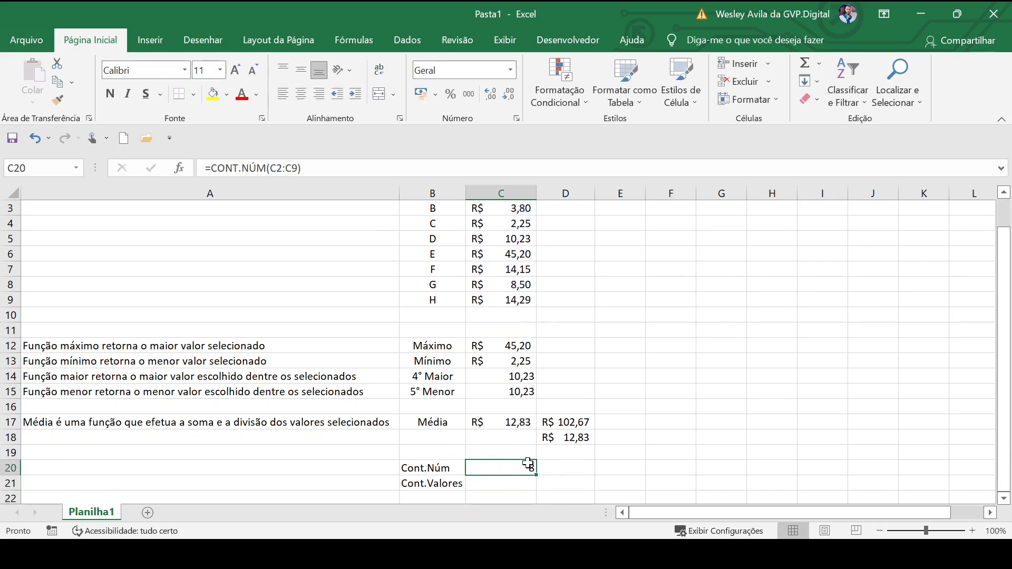
scroll(512, 283, "up", 1)
left_click_drag(514, 224, 514, 330)
scroll(625, 386, "down", 1)
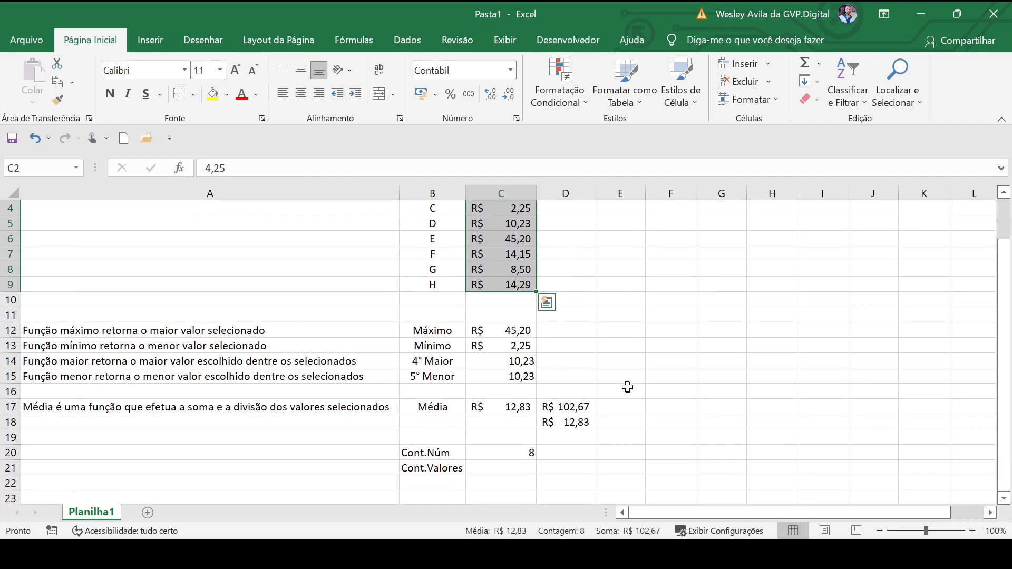
scroll(627, 387, "up", 1)
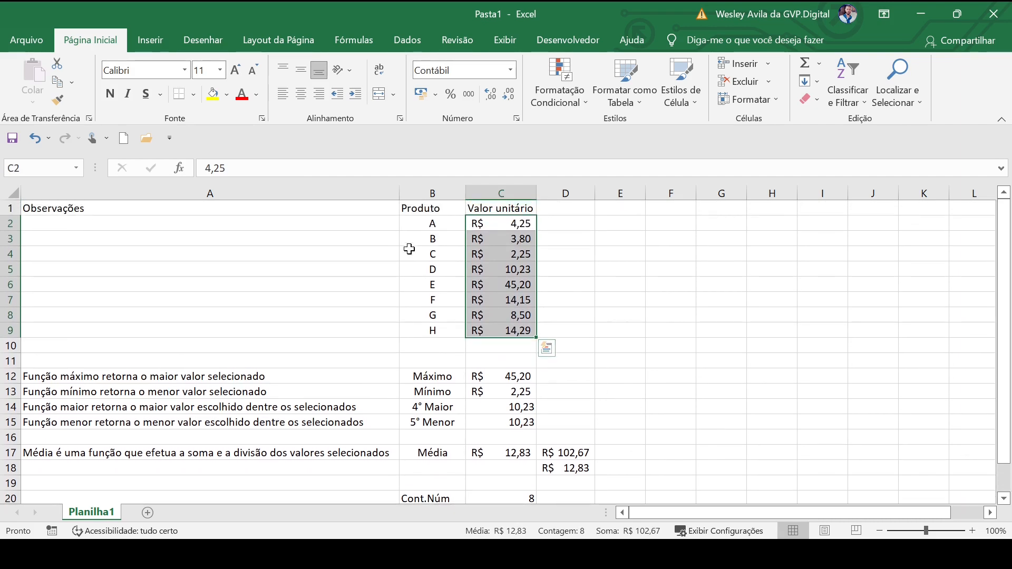
left_click_drag(414, 221, 518, 333)
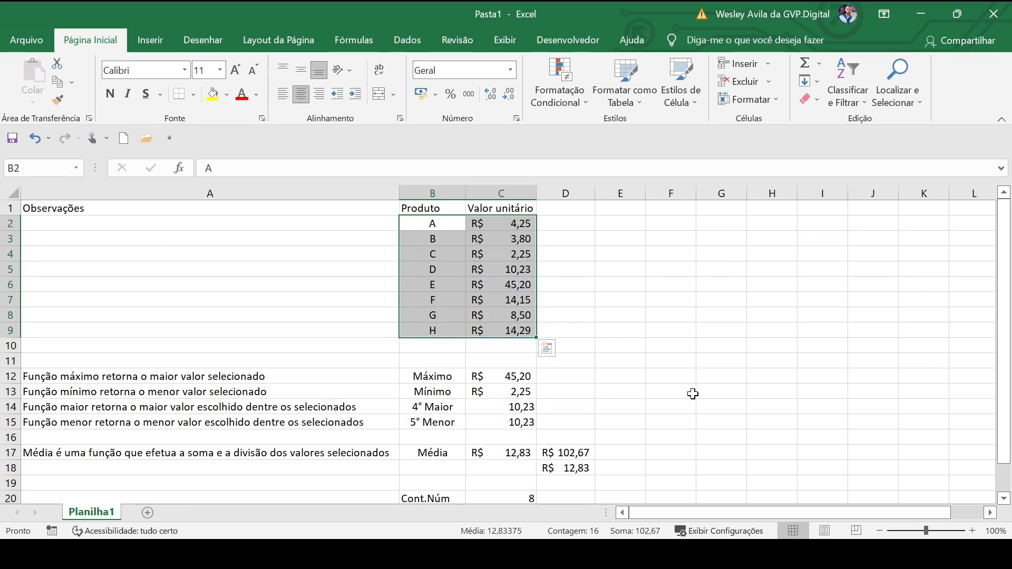
scroll(693, 394, "down", 1)
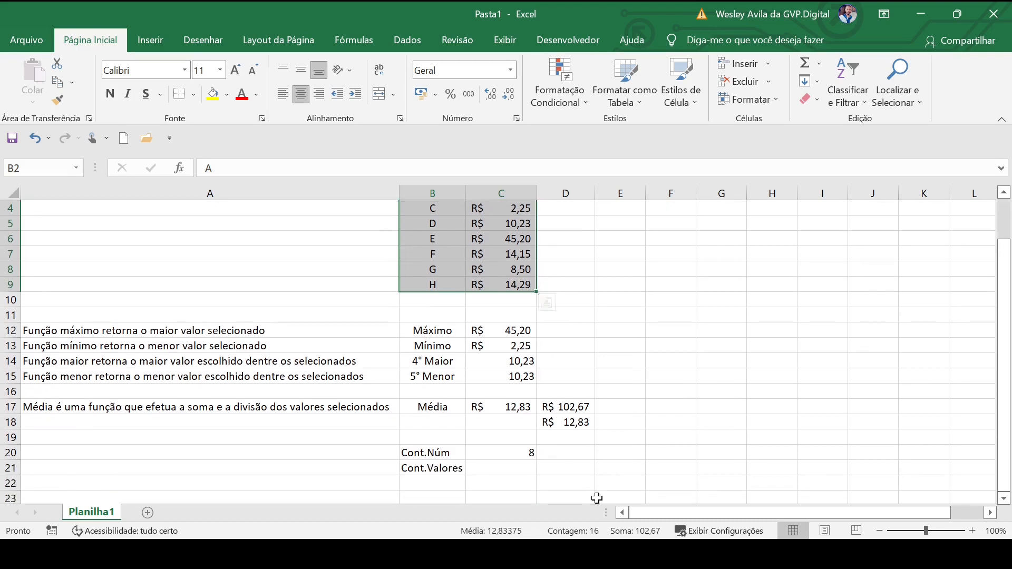
Change the range of the CONT.NÚM formula in C20 to B2:C9, covering both product names and unit values.
double_click(504, 452)
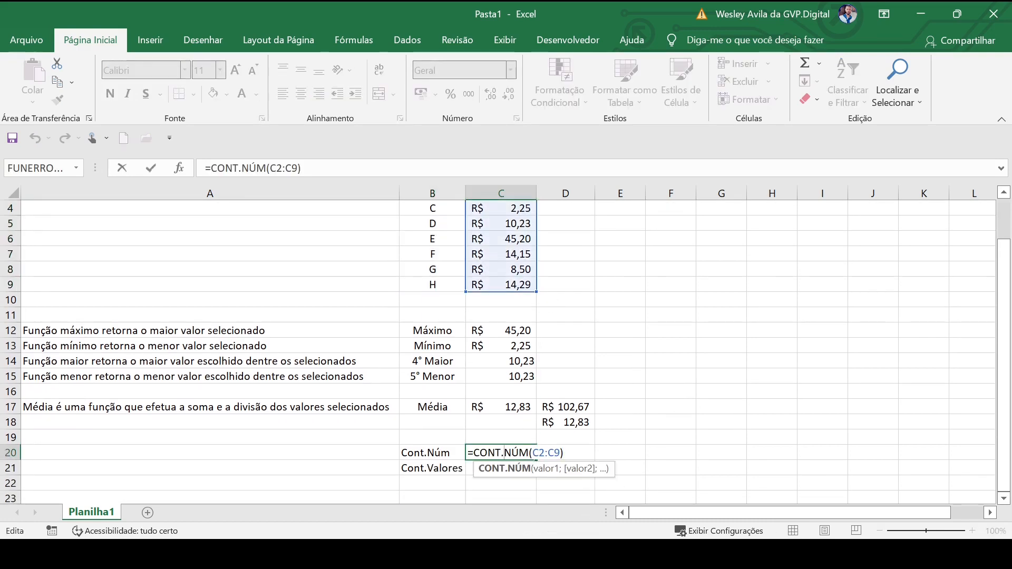
left_click_drag(531, 452, 561, 453)
key("BackSpace")
scroll(461, 356, "up", 1)
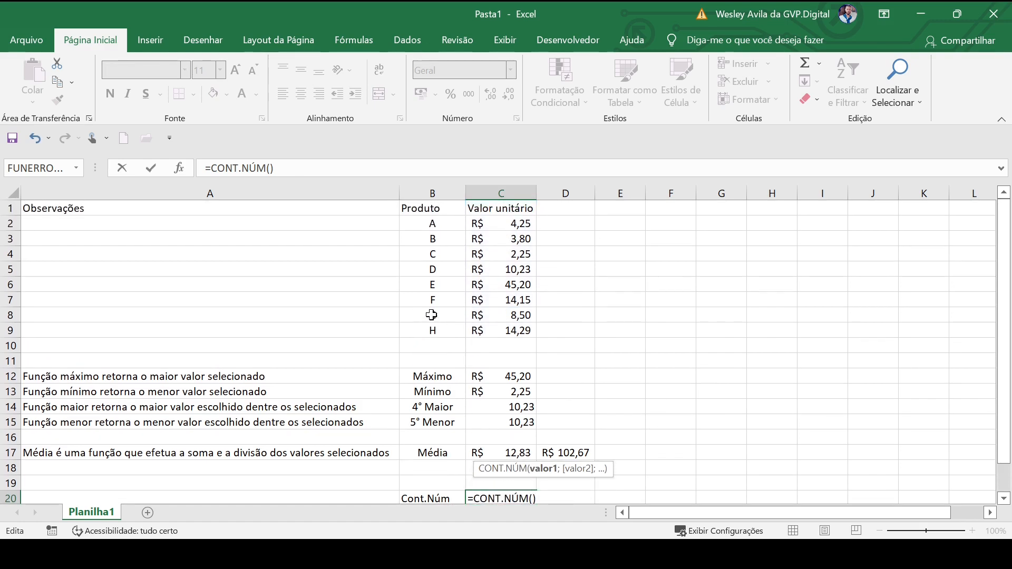
left_click_drag(429, 221, 524, 330)
scroll(667, 373, "down", 3)
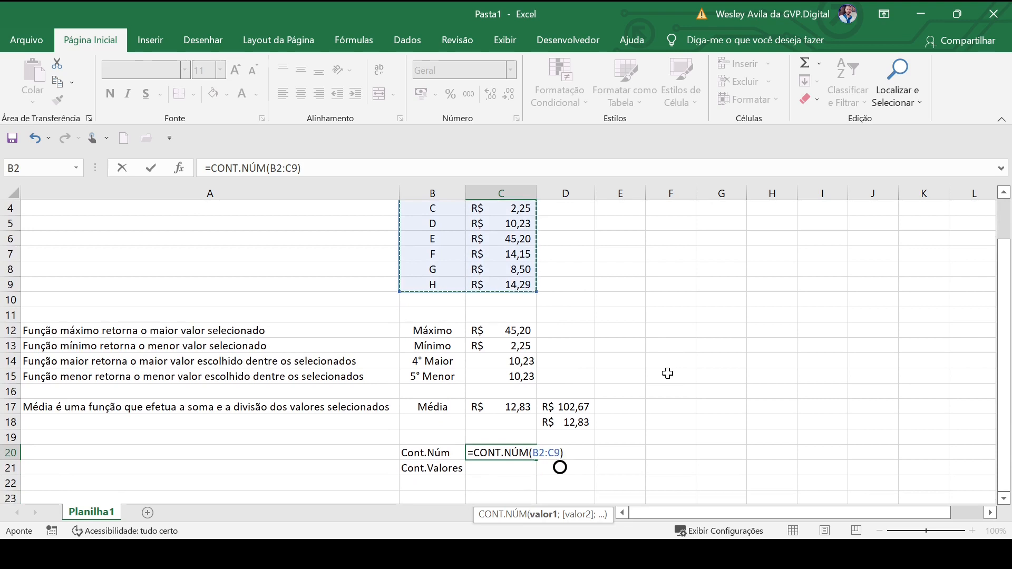
key("Return")
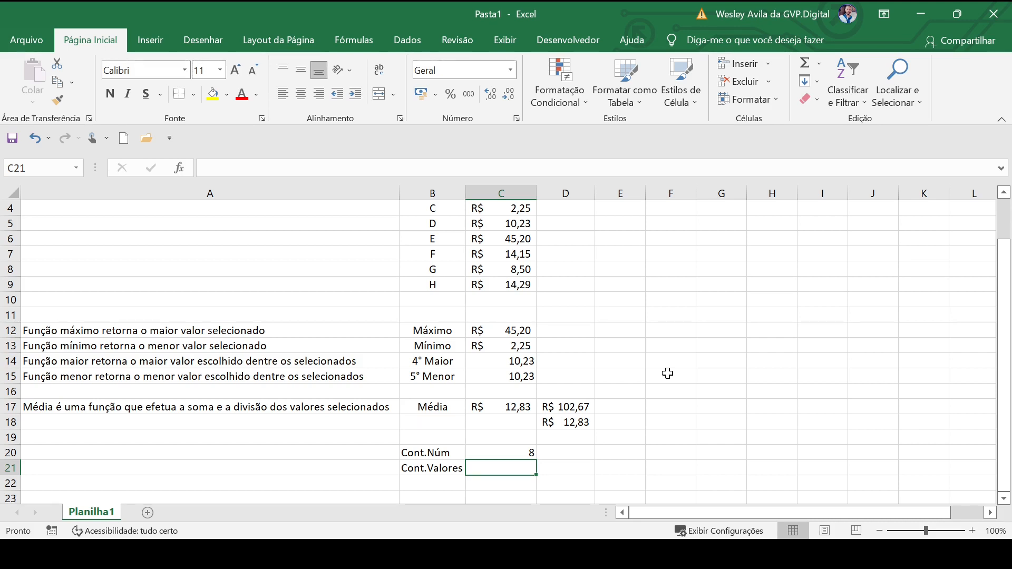
Enter the formula =CONT.VALORES(B2:C9) in C21 to count the non-empty cells of the product table.
scroll(674, 374, "up", 1)
scroll(678, 375, "down", 1)
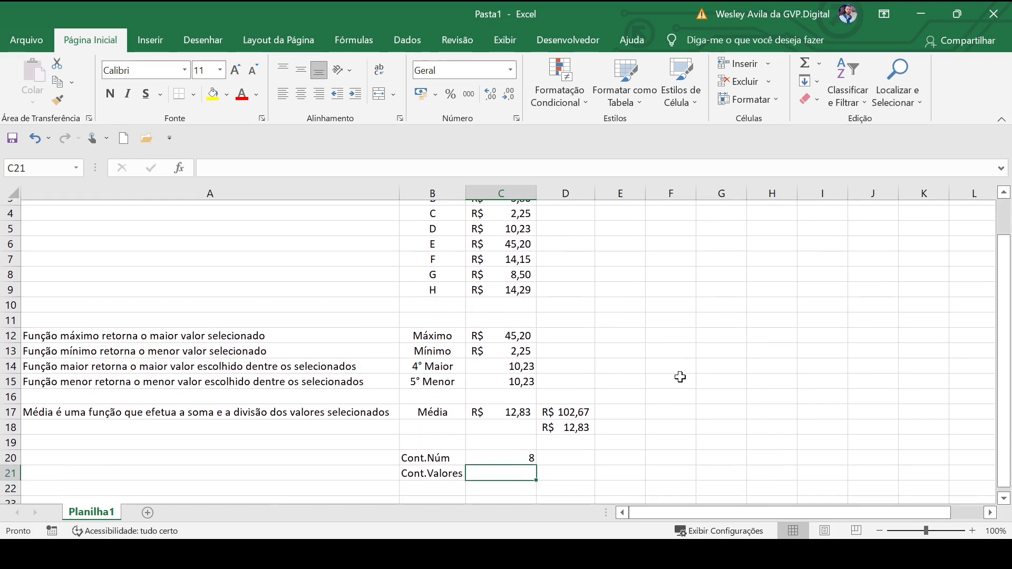
type("=cont")
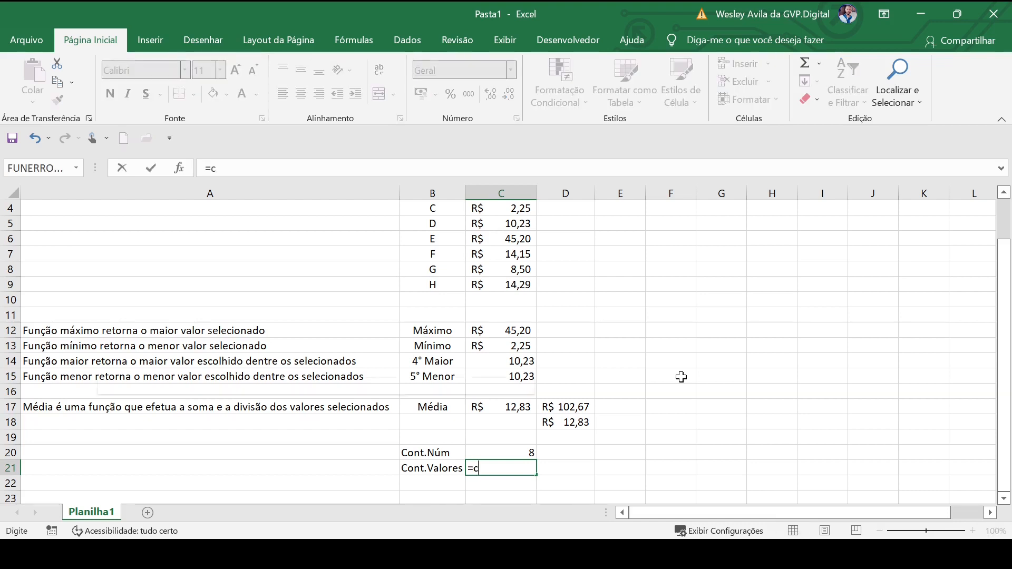
key("Down")
key("Down")
key("Down")
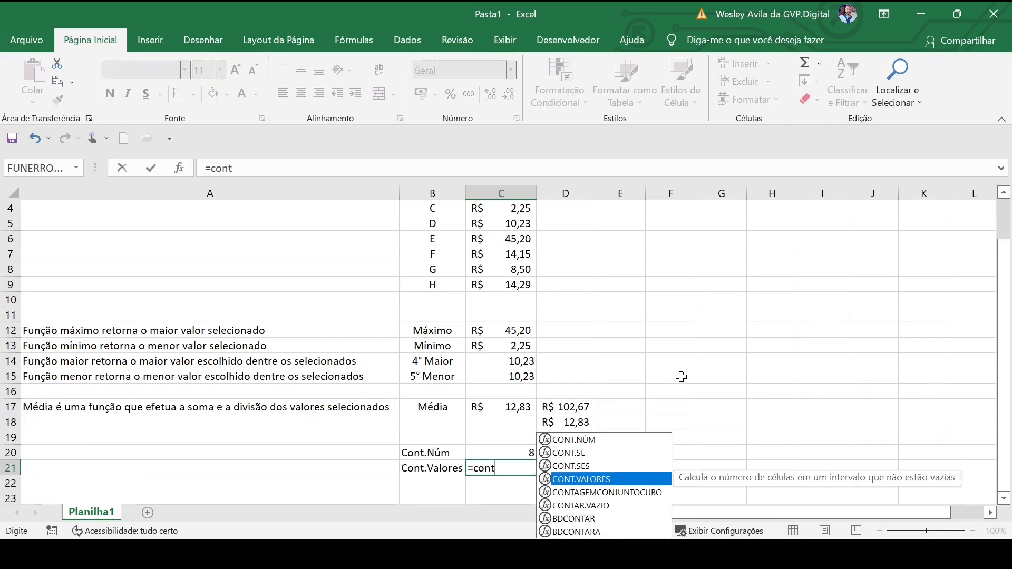
key("Tab")
scroll(682, 377, "up", 1)
scroll(682, 377, "up", 1)
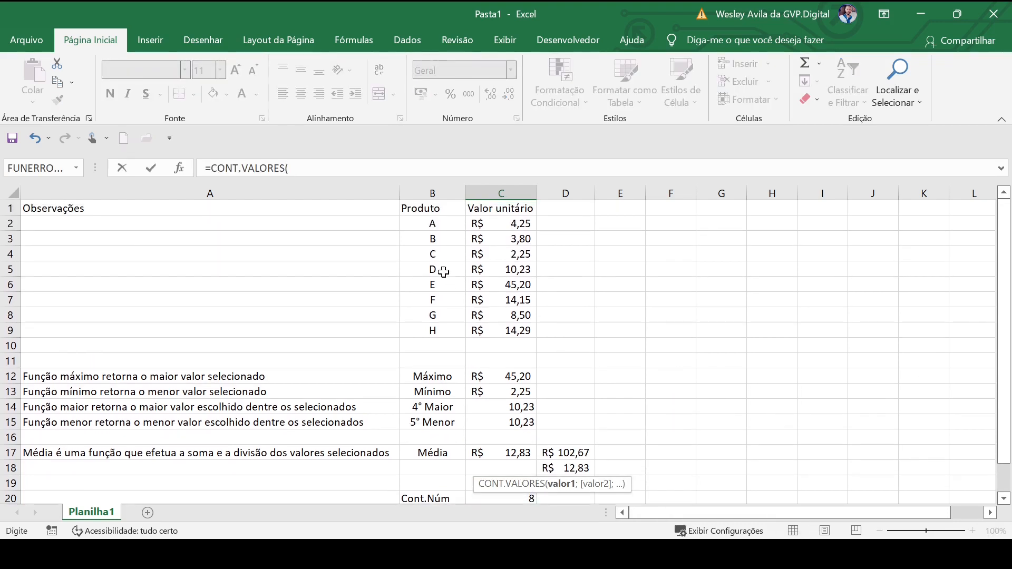
left_click_drag(421, 223, 496, 331)
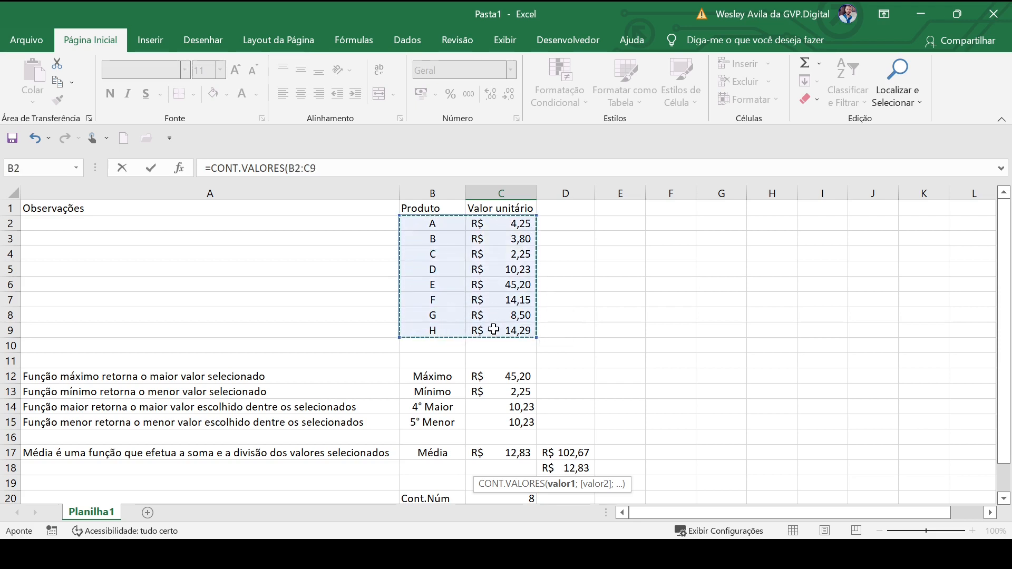
scroll(696, 334, "down", 1)
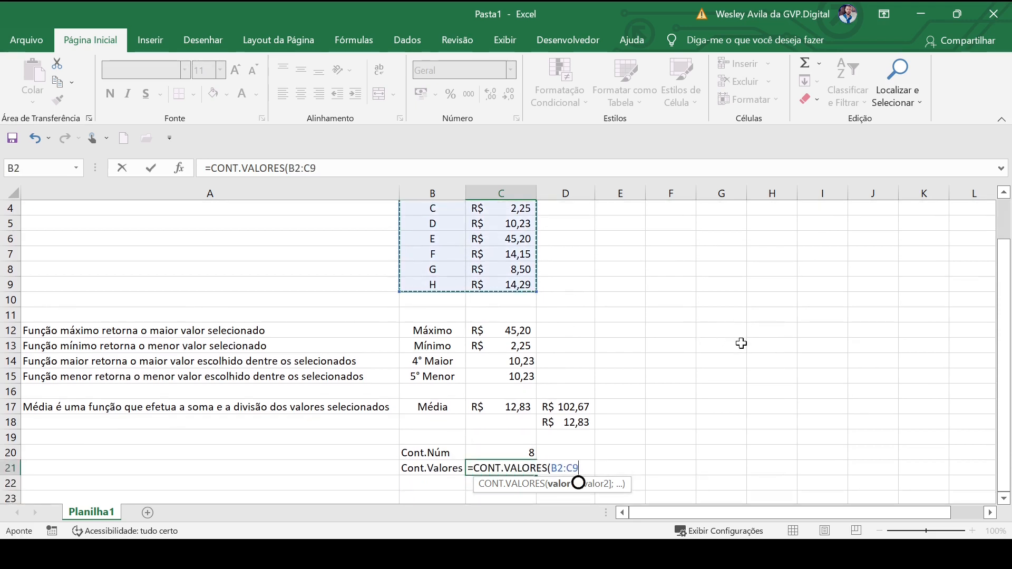
type(")")
key("ctrl+Return")
key("Return")
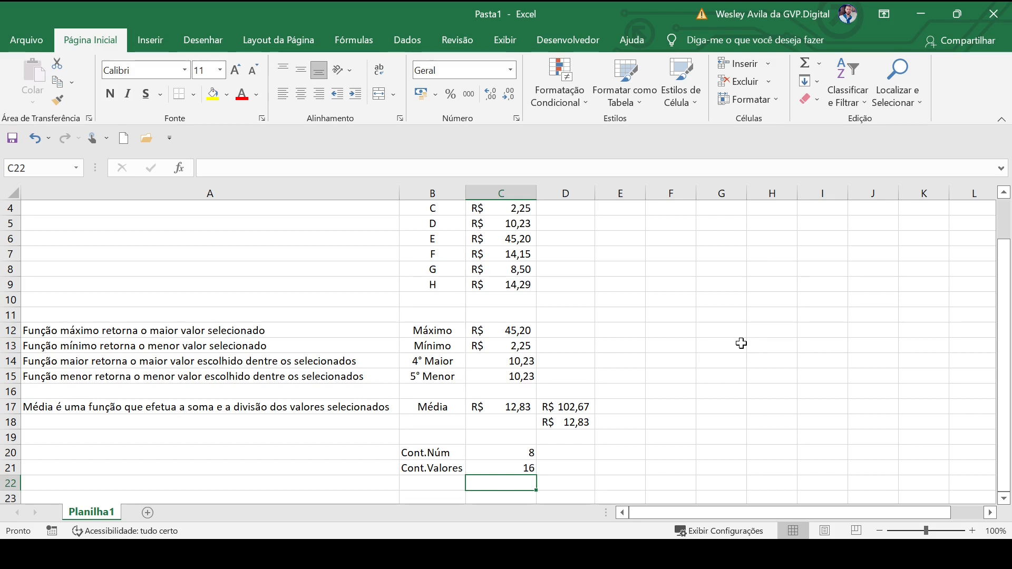
Extend the range of the CONT.VALORES formula in C21 to B2:C11, including the blank rows below the product table.
scroll(741, 343, "up", 1)
left_click_drag(440, 223, 441, 333)
scroll(652, 343, "down", 1)
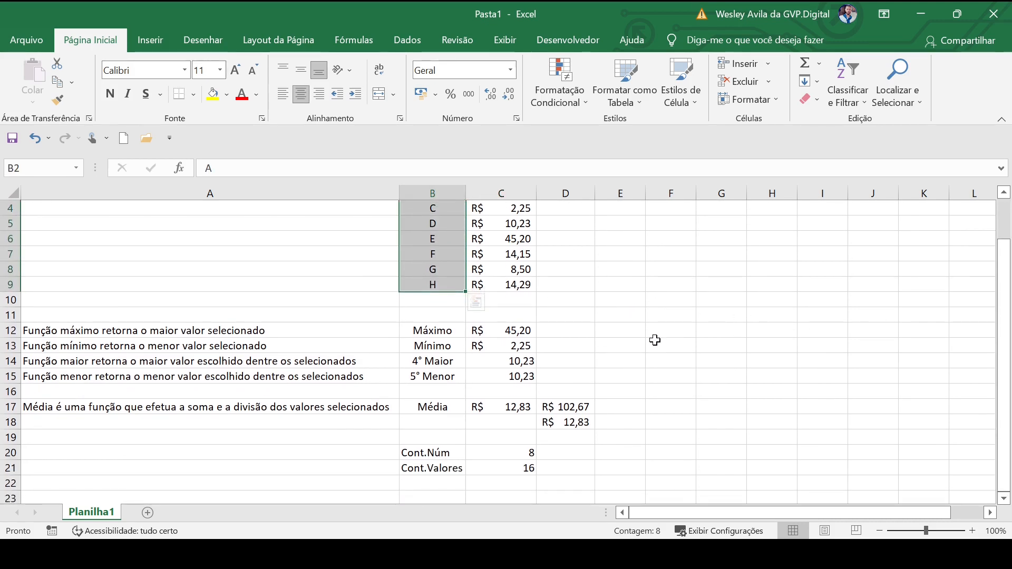
double_click(523, 467)
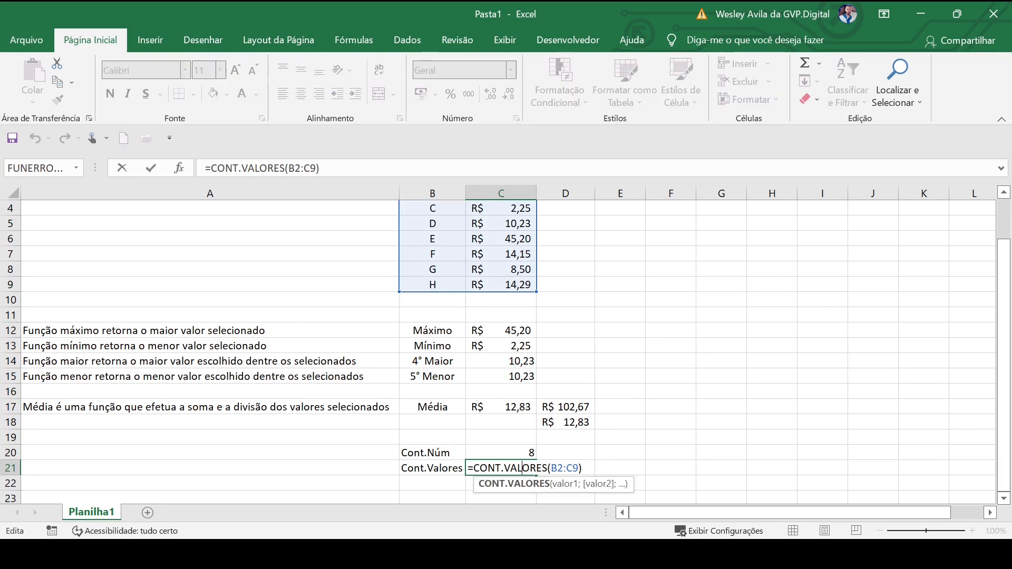
left_click_drag(551, 468, 578, 468)
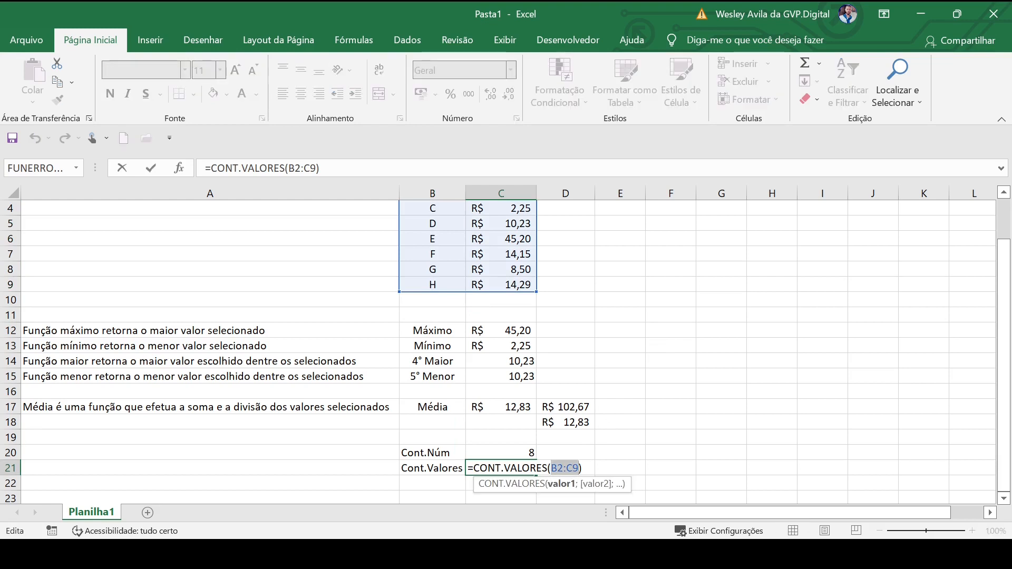
scroll(574, 402, "up", 1)
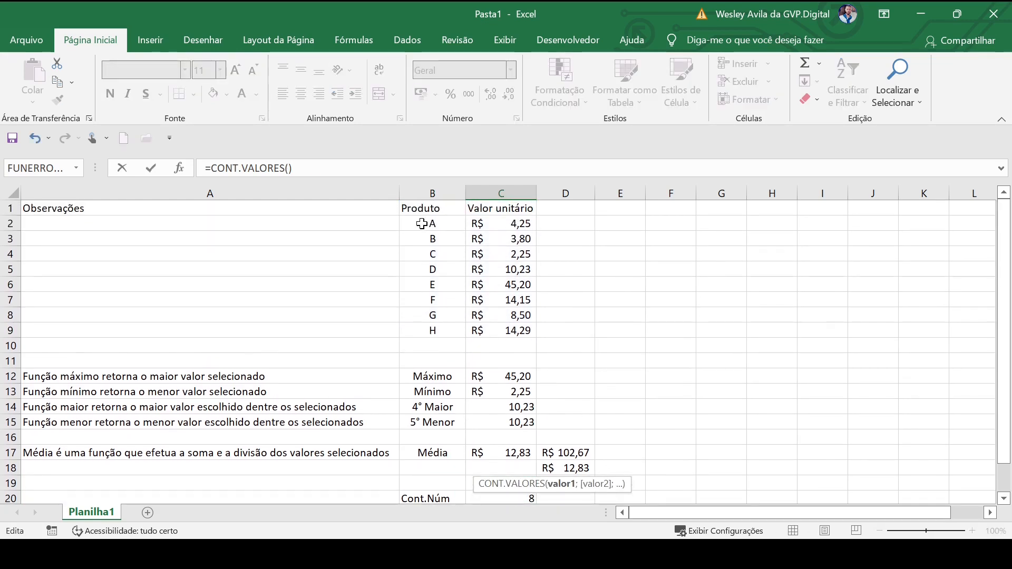
left_click_drag(436, 224, 501, 358)
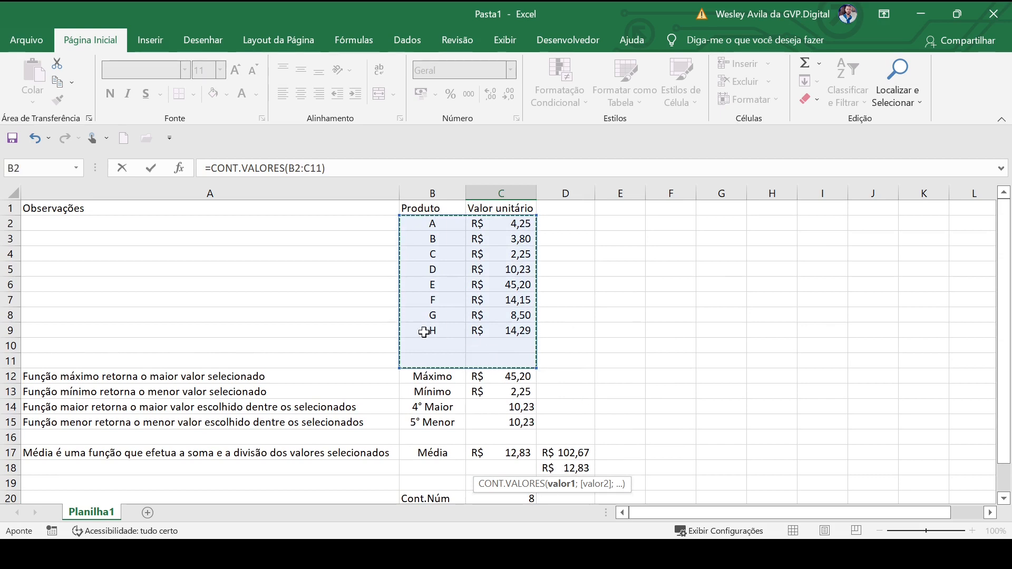
scroll(485, 360, "down", 1)
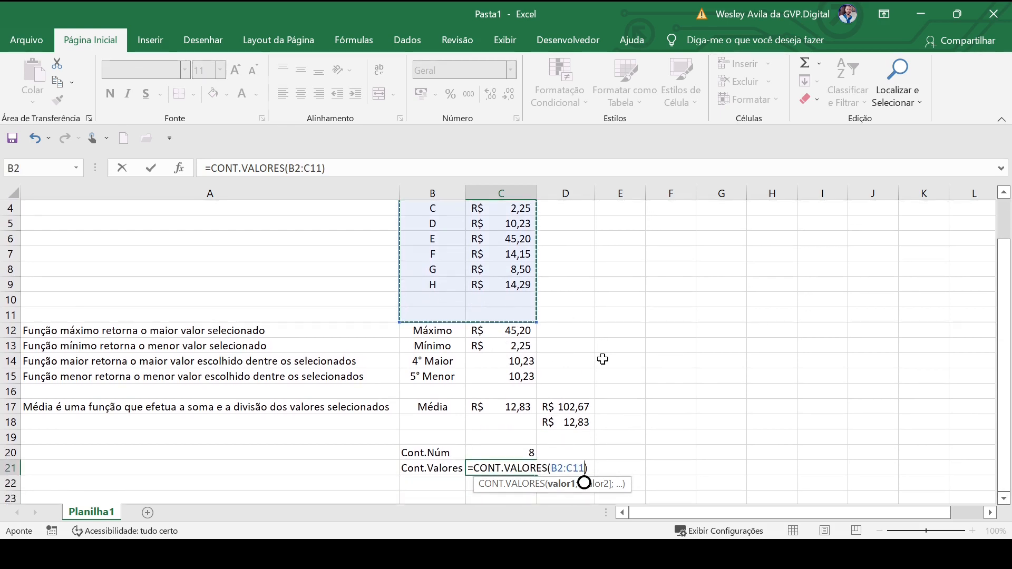
key("Return")
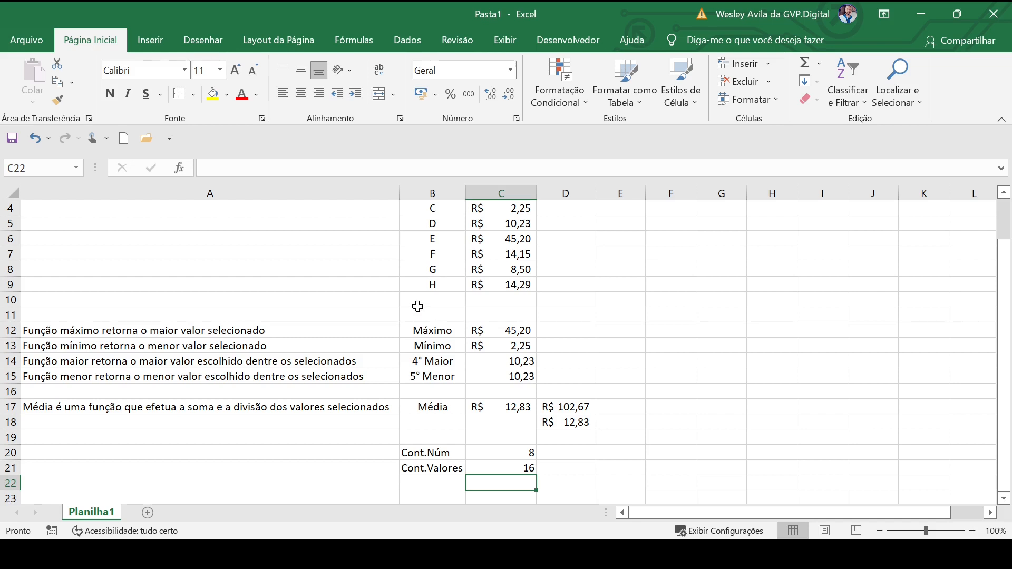
Examine the blank cells below the product table and compare the Cont.Núm and Cont.Valores results in B20:C21.
left_click_drag(418, 307, 499, 311)
left_click(644, 362)
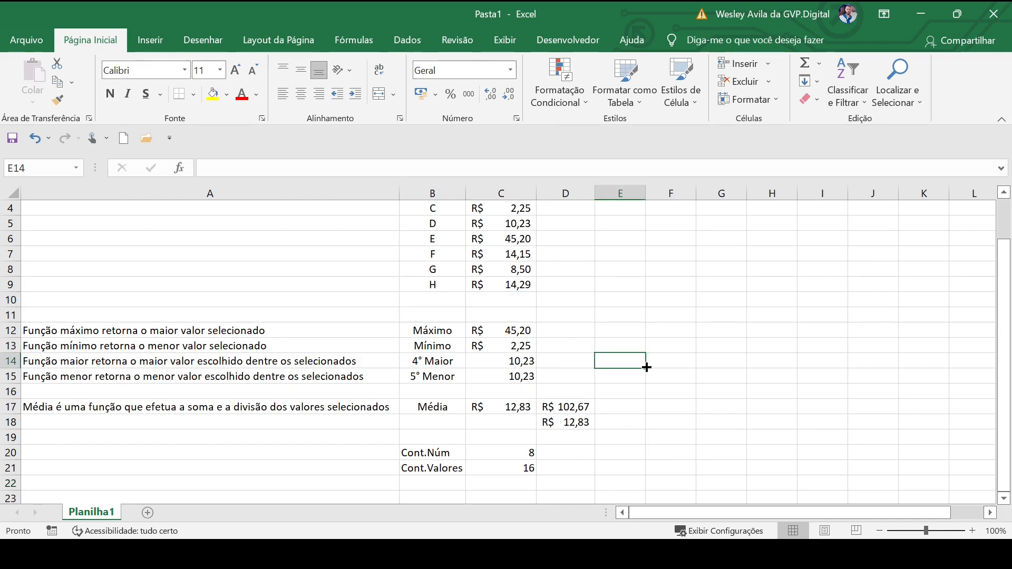
scroll(679, 405, "down", 1)
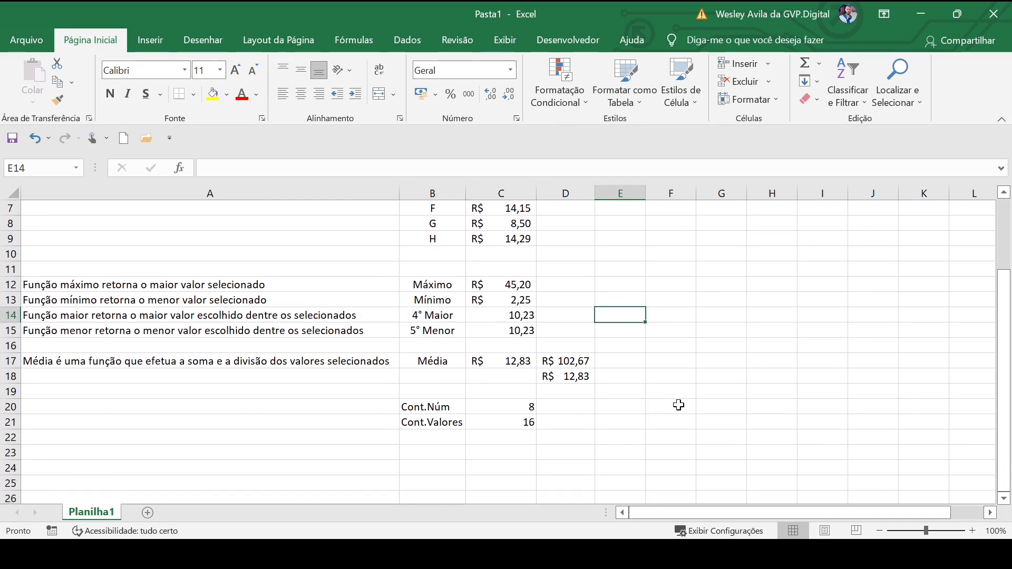
left_click_drag(405, 406, 496, 424)
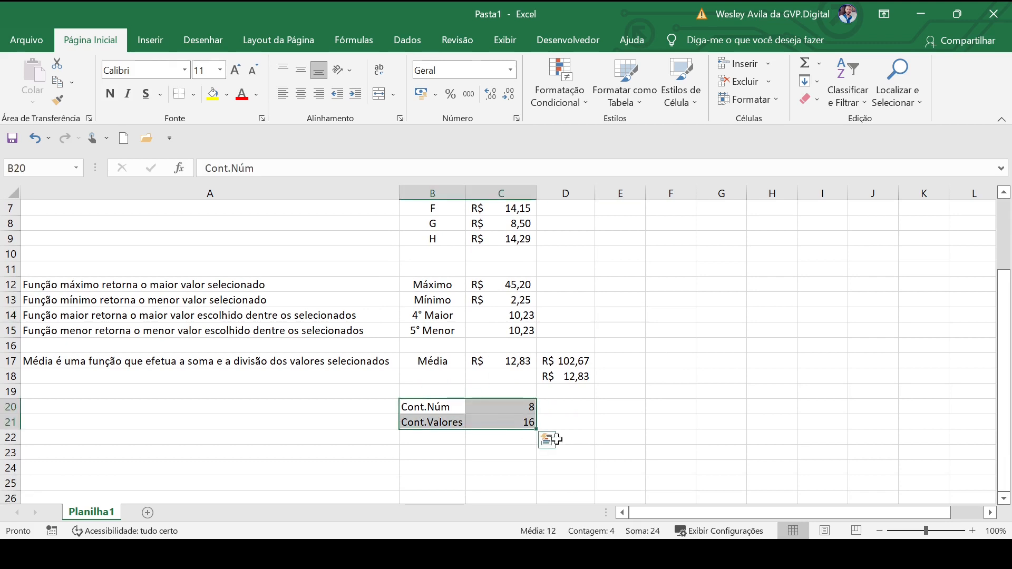
left_click(598, 425)
left_click_drag(418, 406, 524, 420)
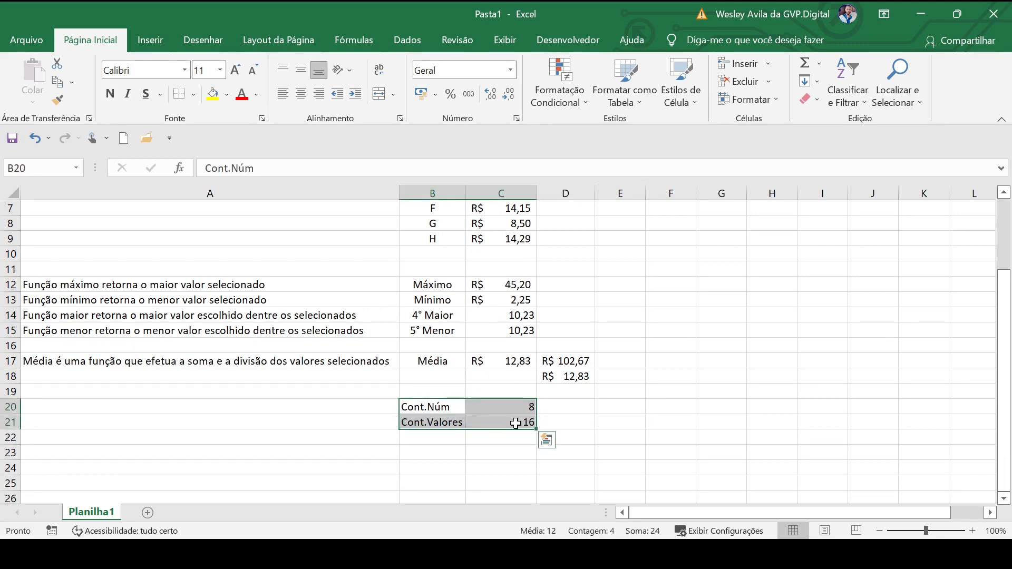
left_click(569, 410)
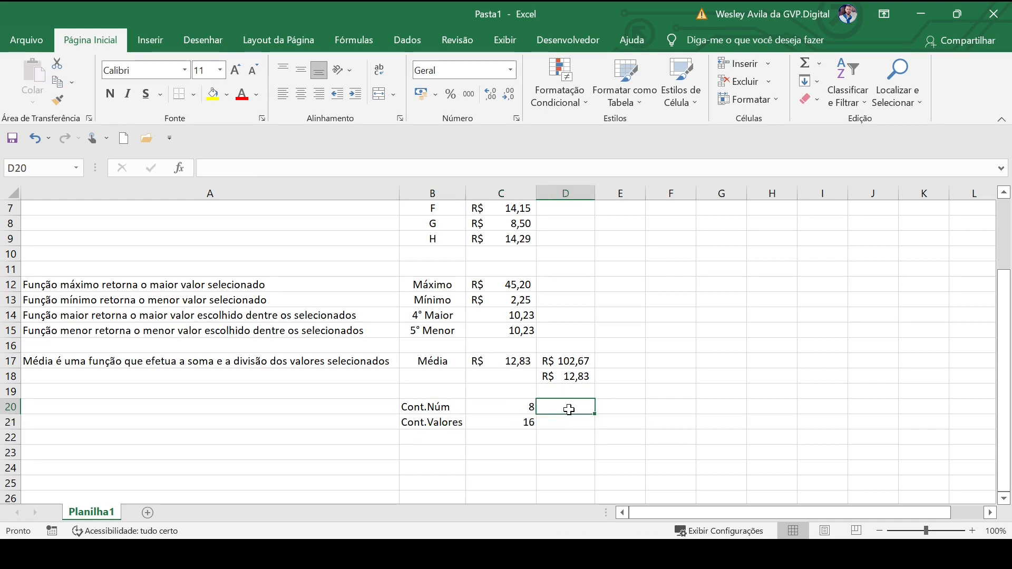
left_click_drag(420, 406, 527, 428)
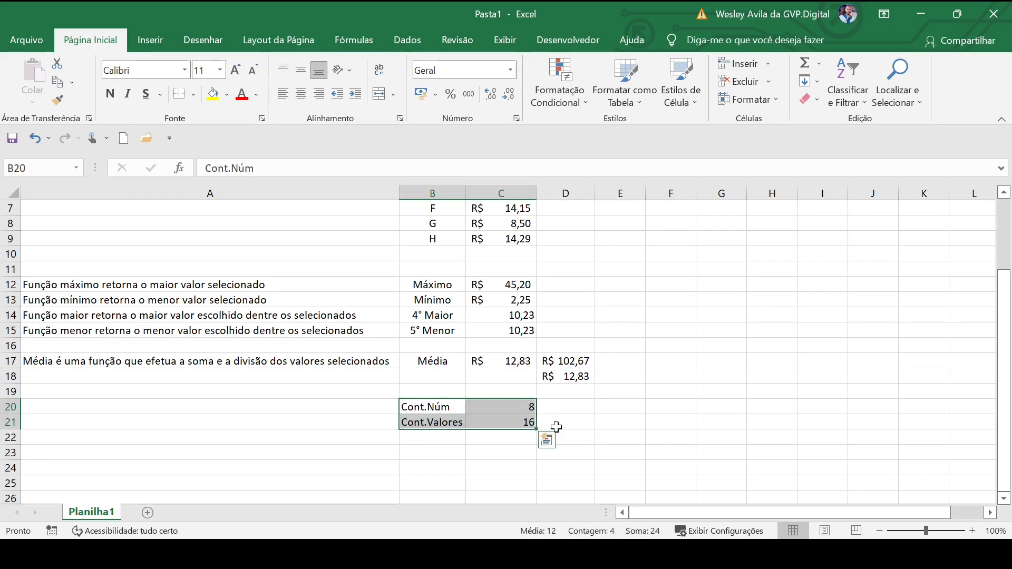
left_click(568, 422)
left_click(410, 427)
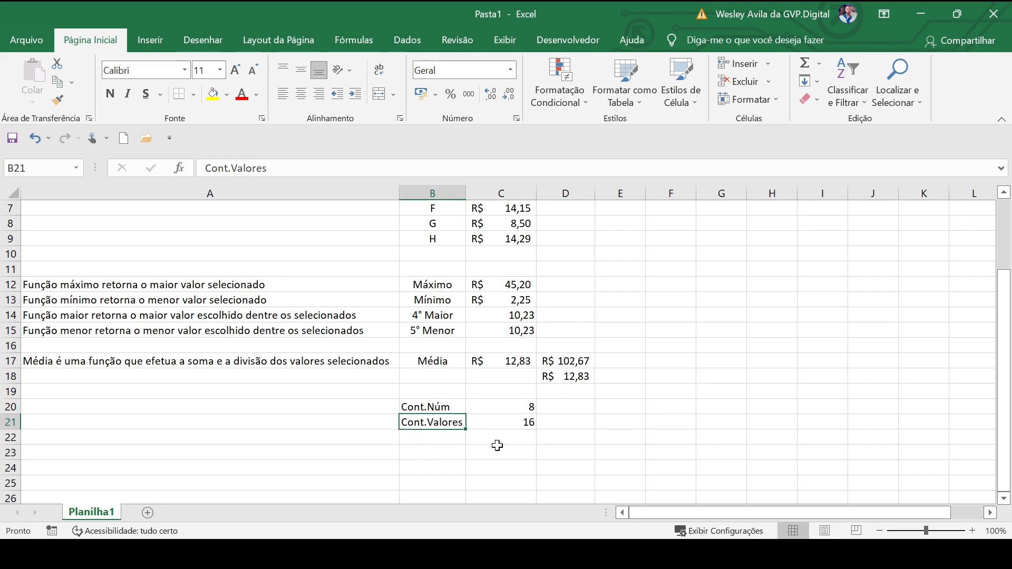
Enter the label Cont.SE in B22, below the Cont.Valores label.
left_click(434, 439)
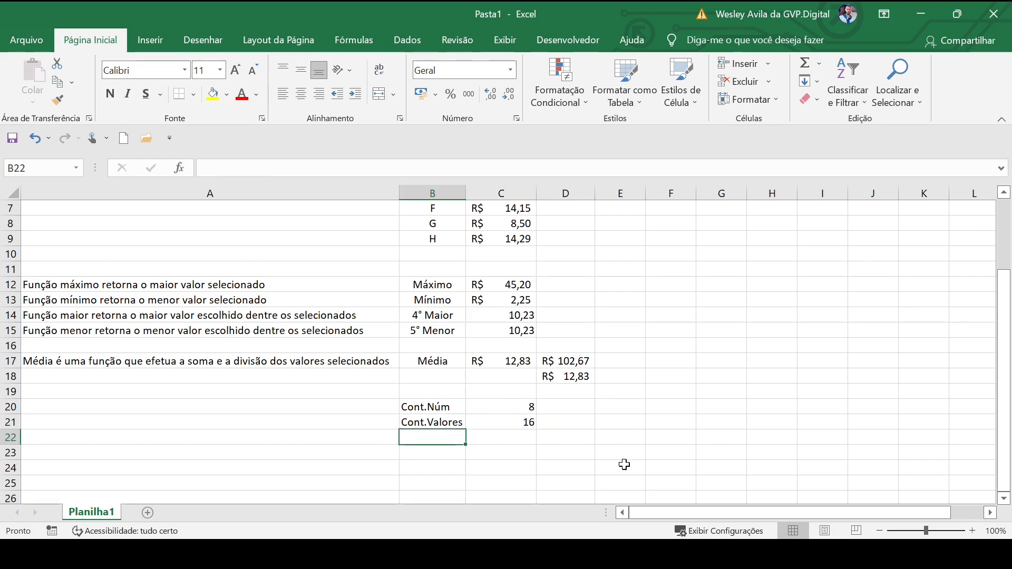
type("CON")
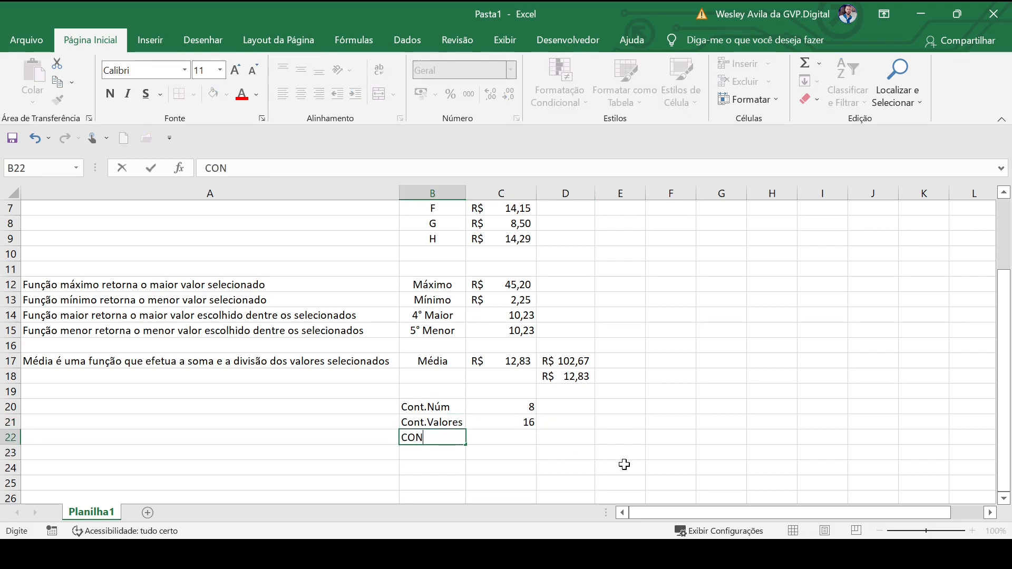
key("BackSpace")
key("BackSpace")
type("ON")
key("BackSpace")
key("BackSpace")
type("ont.SE")
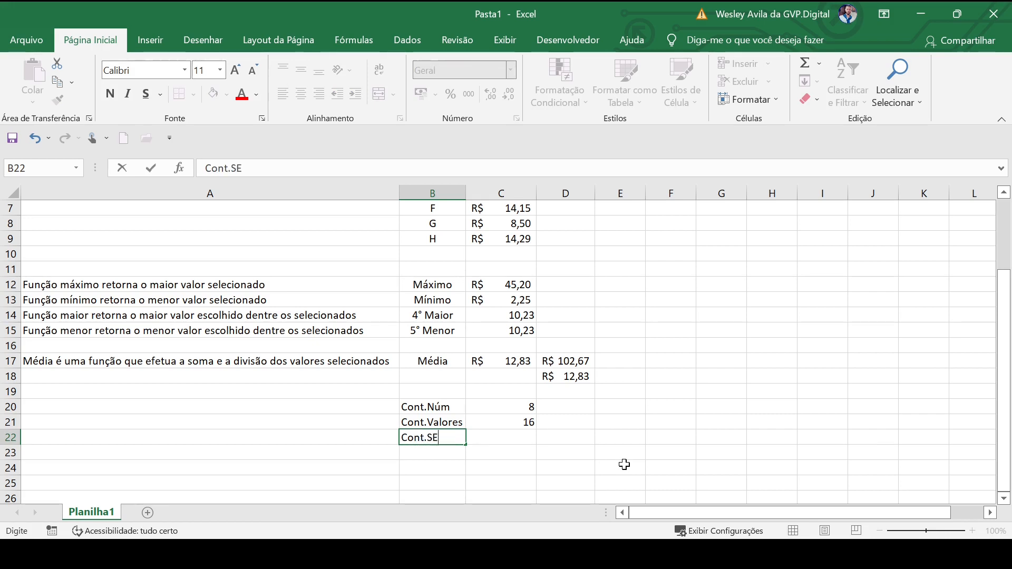
key("Tab")
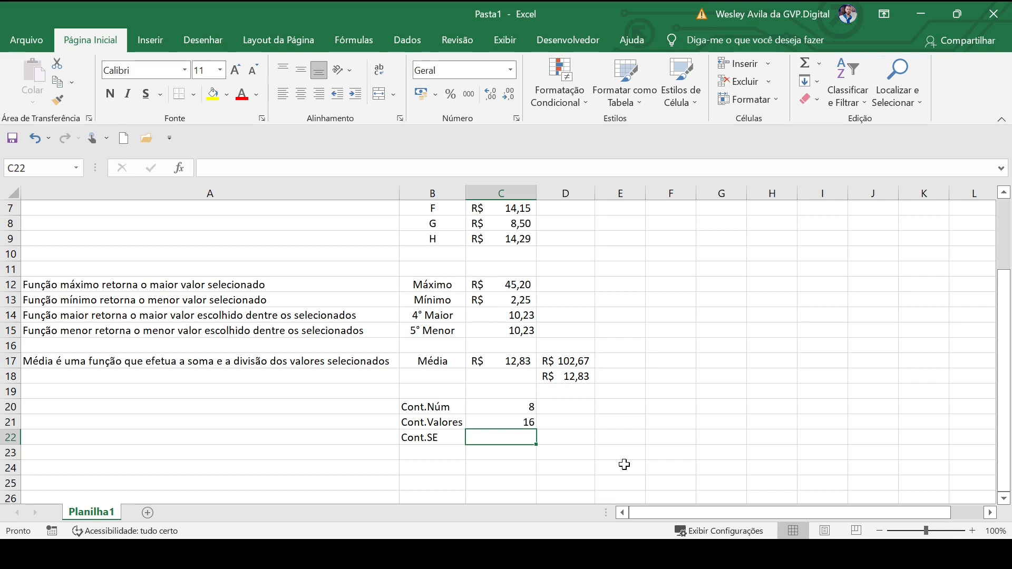
type("=cont")
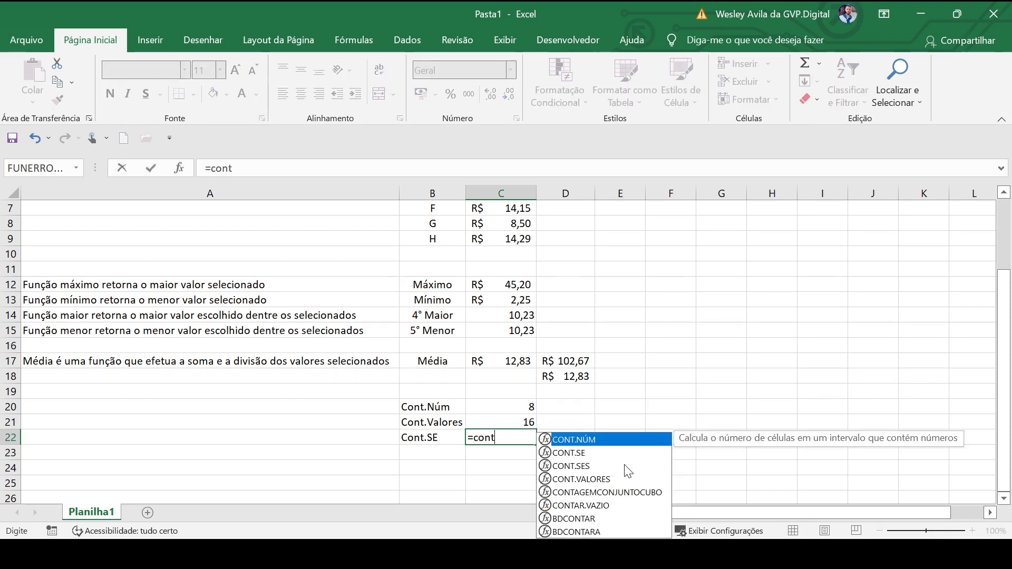
key("Down")
key("Tab")
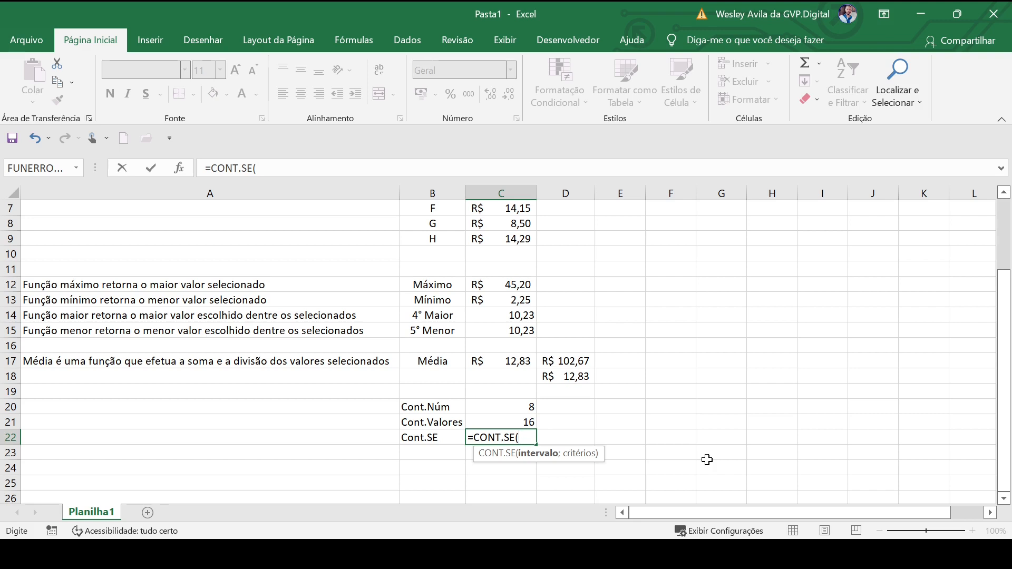
key("BackSpace")
key("BackSpace")
key("BackSpace")
key("BackSpace")
key("BackSpace")
key("BackSpace")
key("BackSpace")
key("BackSpace")
key("BackSpace")
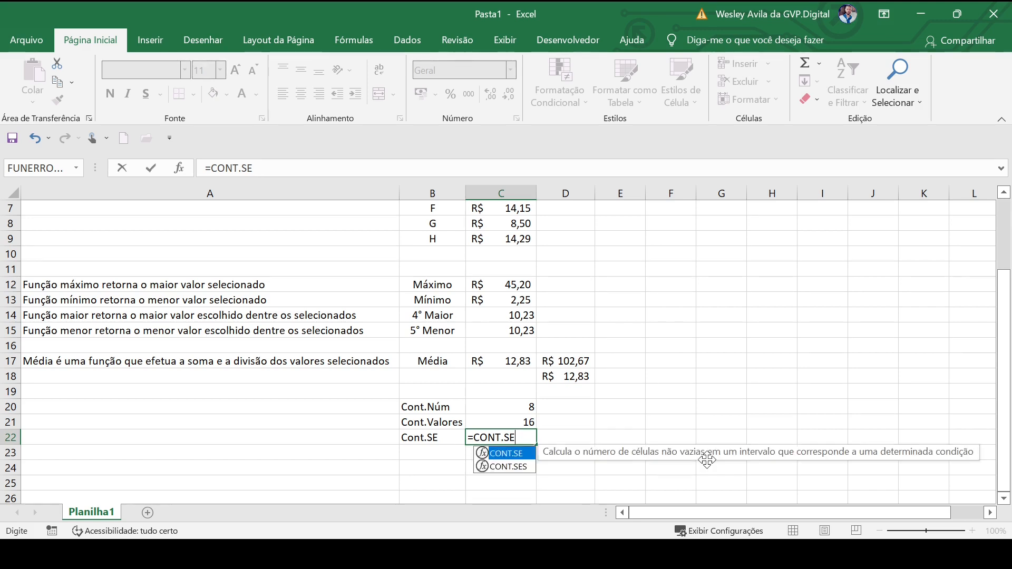
key("Escape")
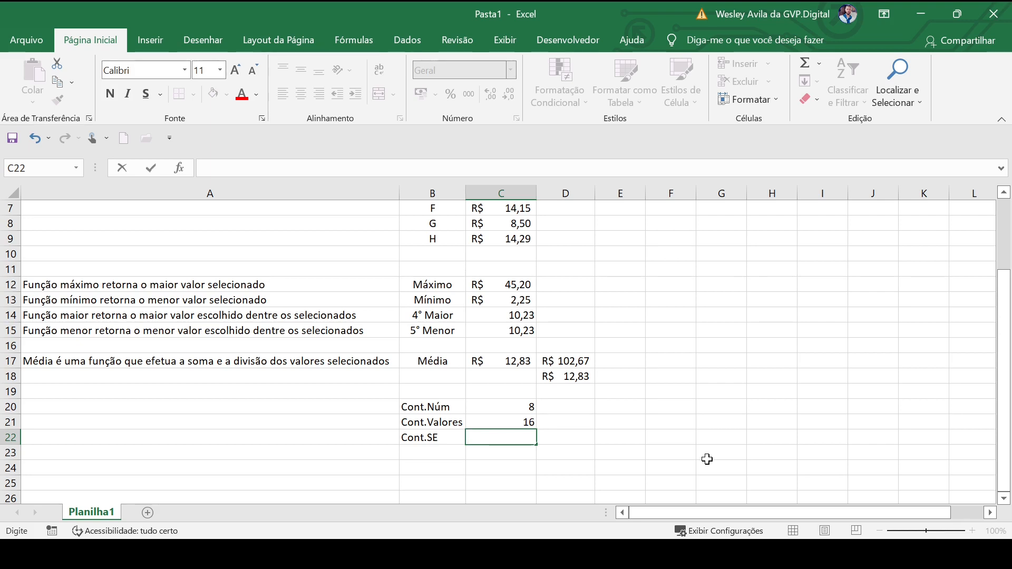
Enter the heading "Operadores comparativos" in F18 and autofit the width of column F.
left_click(667, 378)
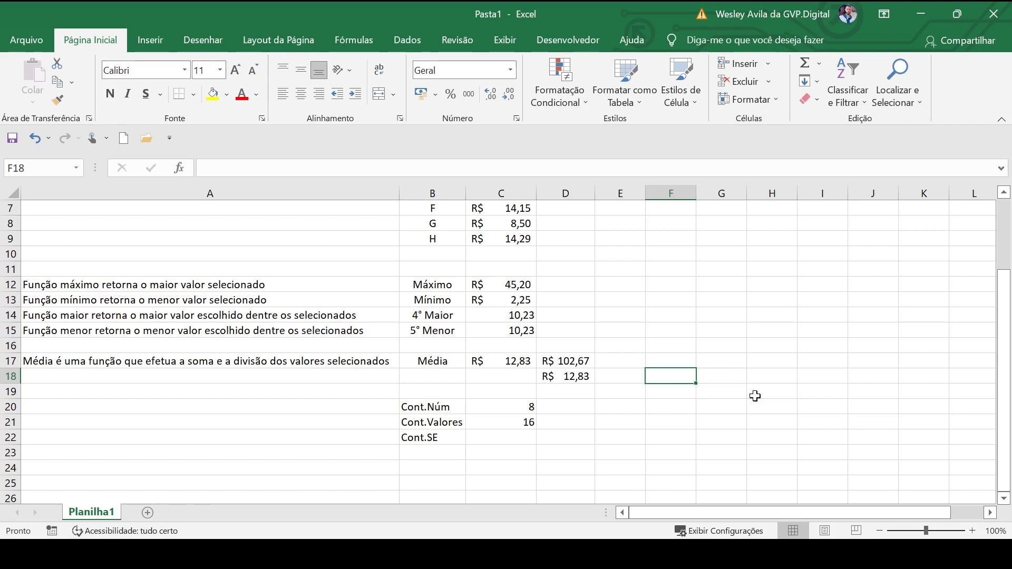
type("o")
key("BackSpace")
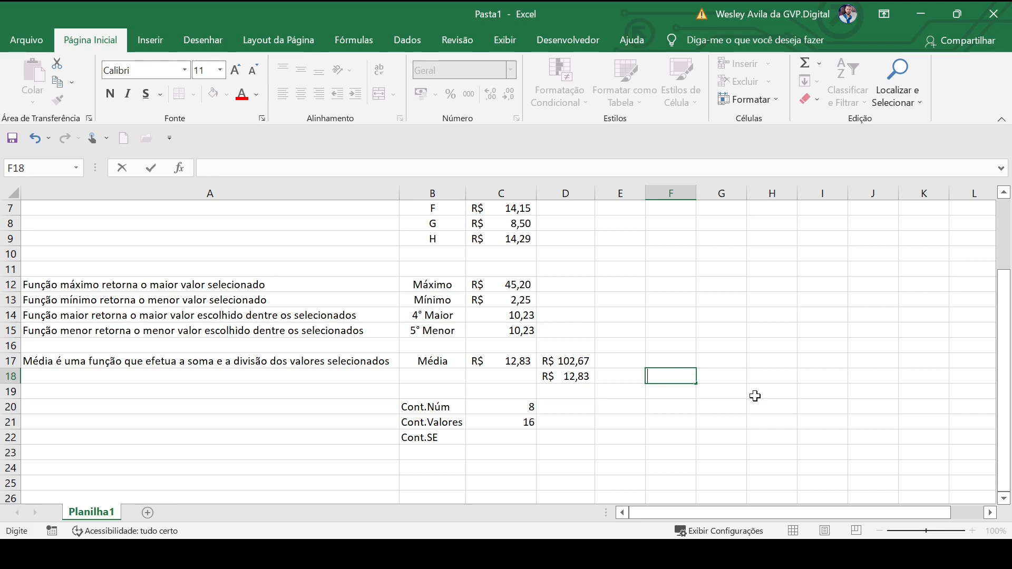
type("Operadore")
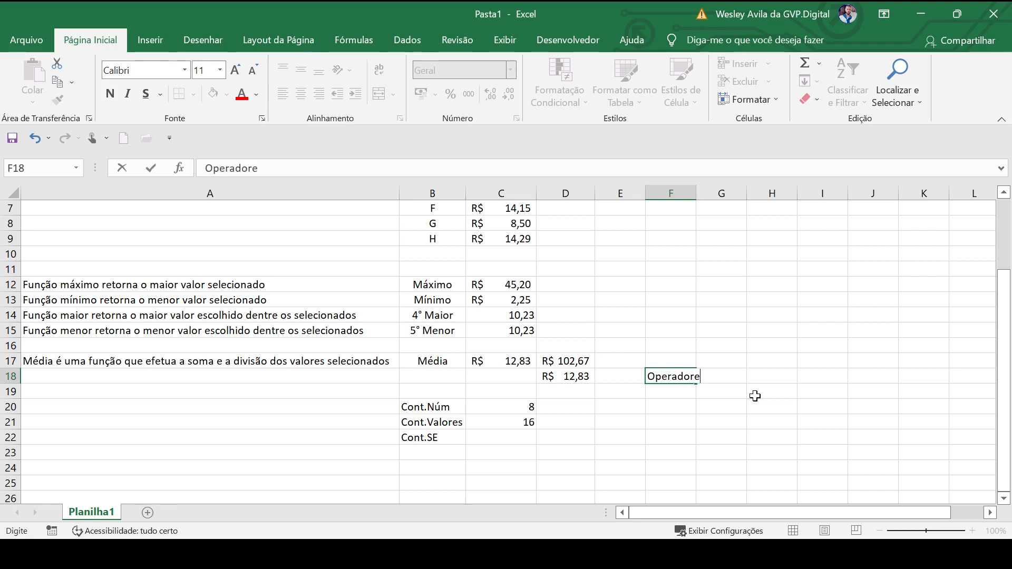
type("s comparativos")
key("Return")
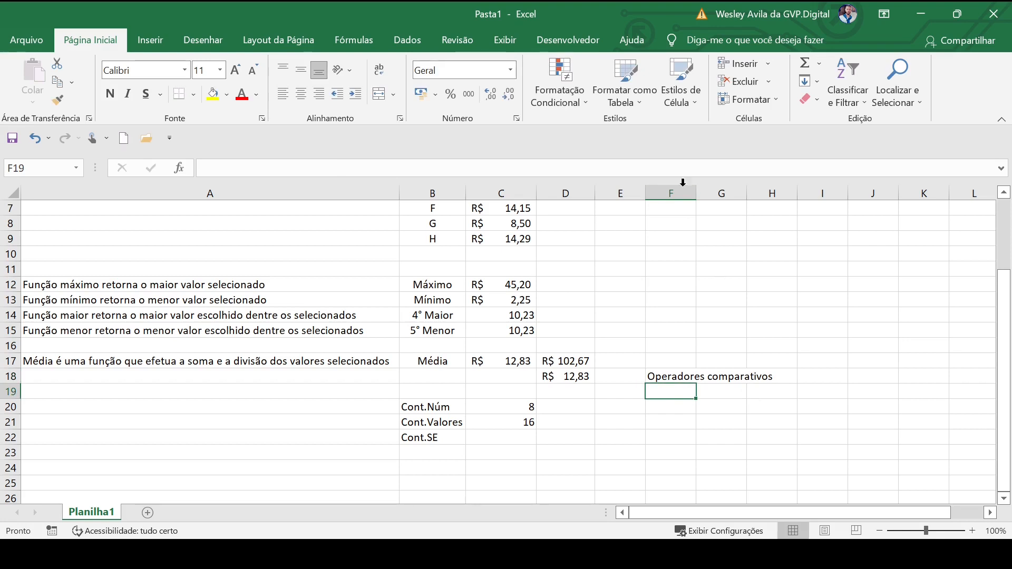
double_click(697, 203)
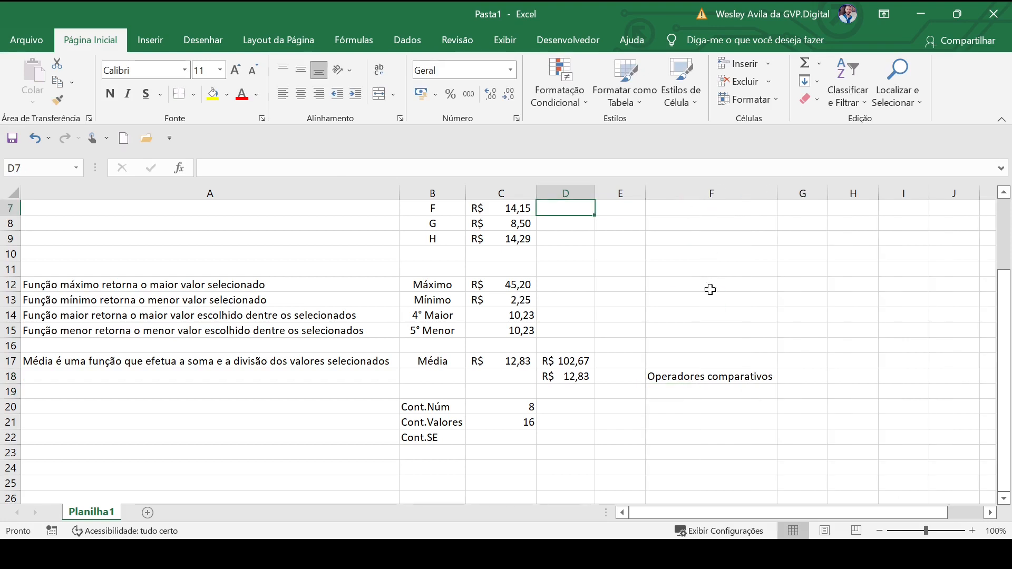
List the operator names Maior, Menor, Maior ou igual, Menor ou igual, Igual and Diferente in F19:F24.
left_click(685, 392)
type("Maior")
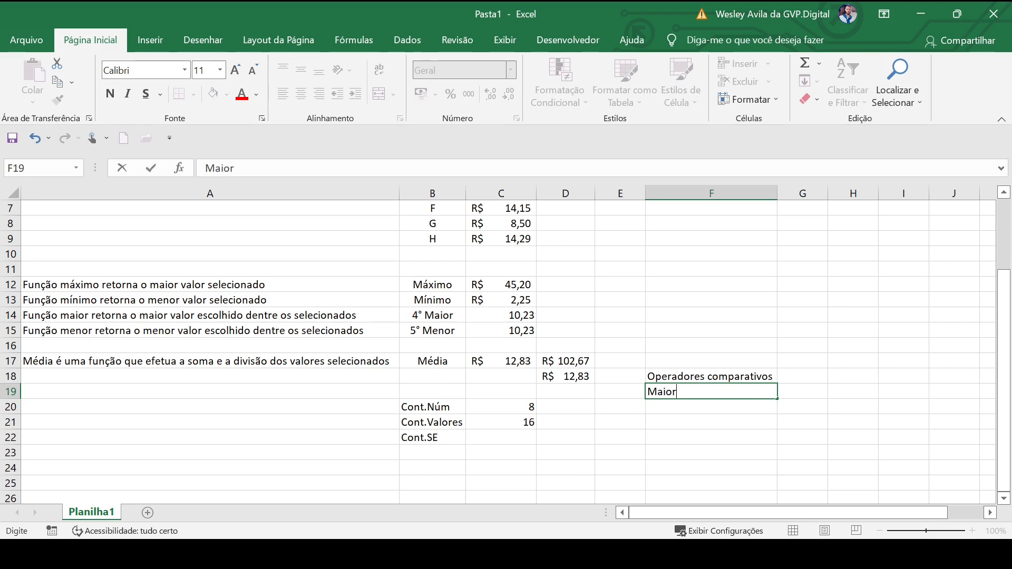
key("Return")
type("Menor")
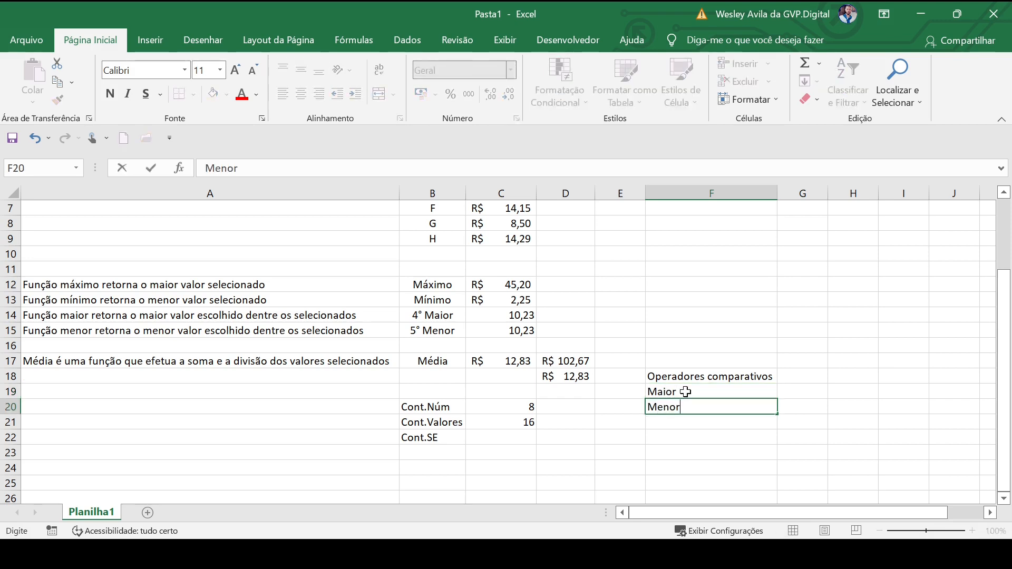
key("Return")
type("Maior ou igual")
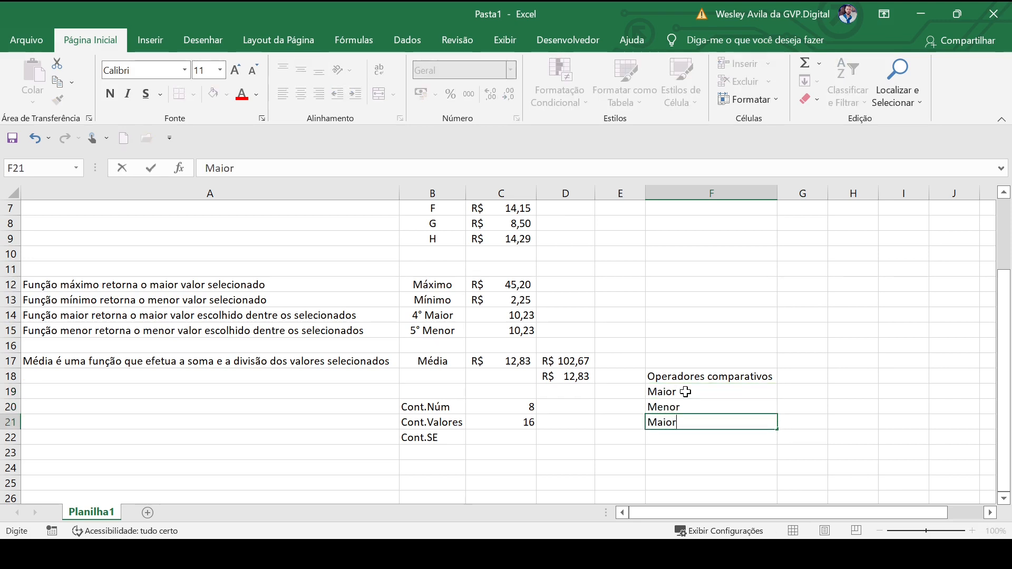
key("Return")
type("Men")
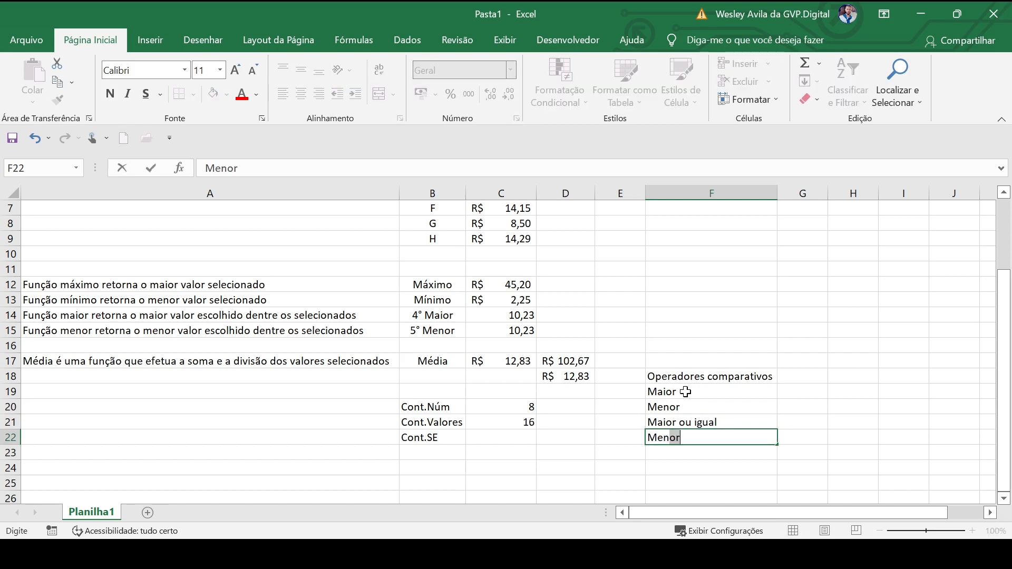
type("or ou igual")
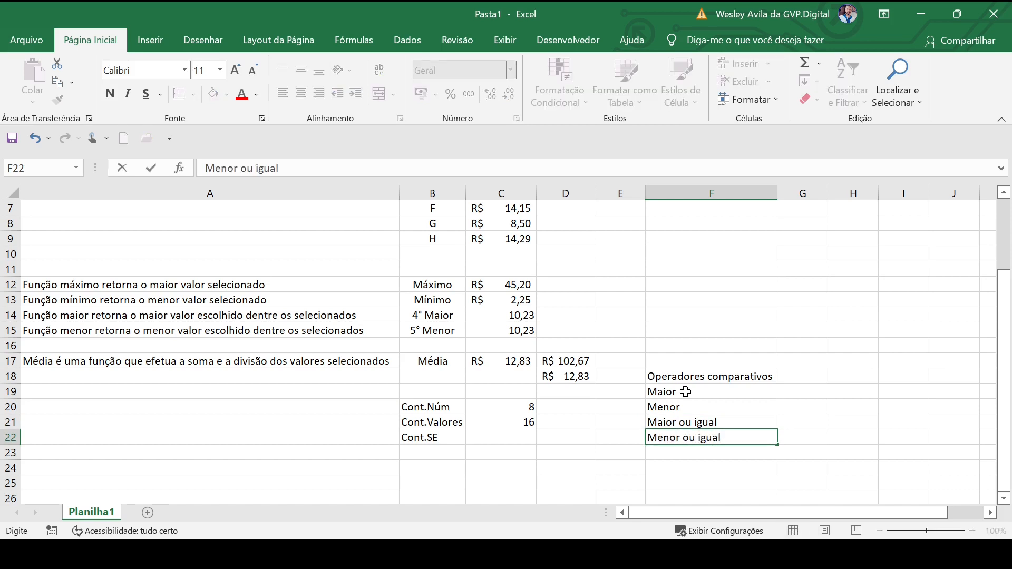
key("Return")
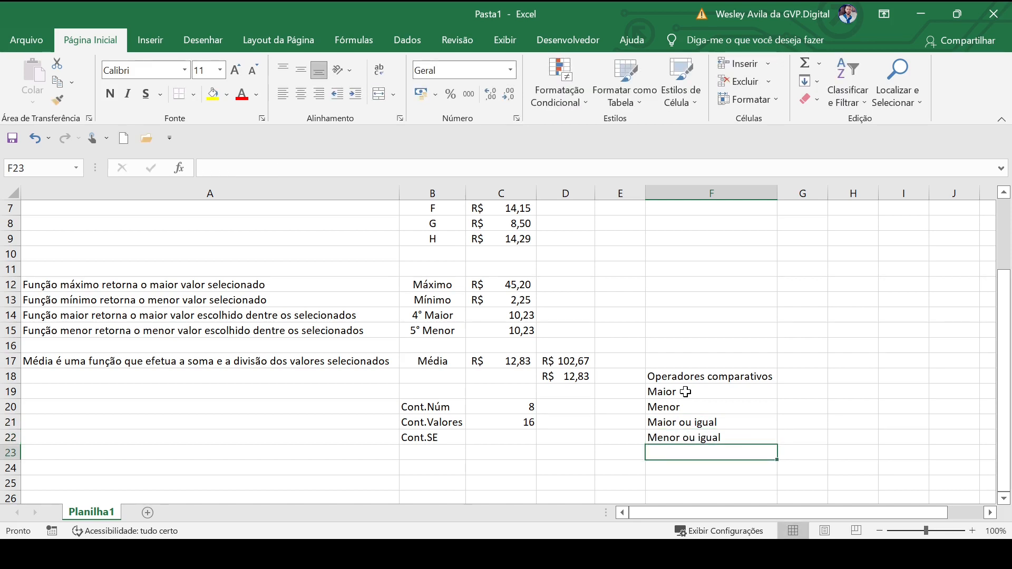
type("Igual")
key("Return")
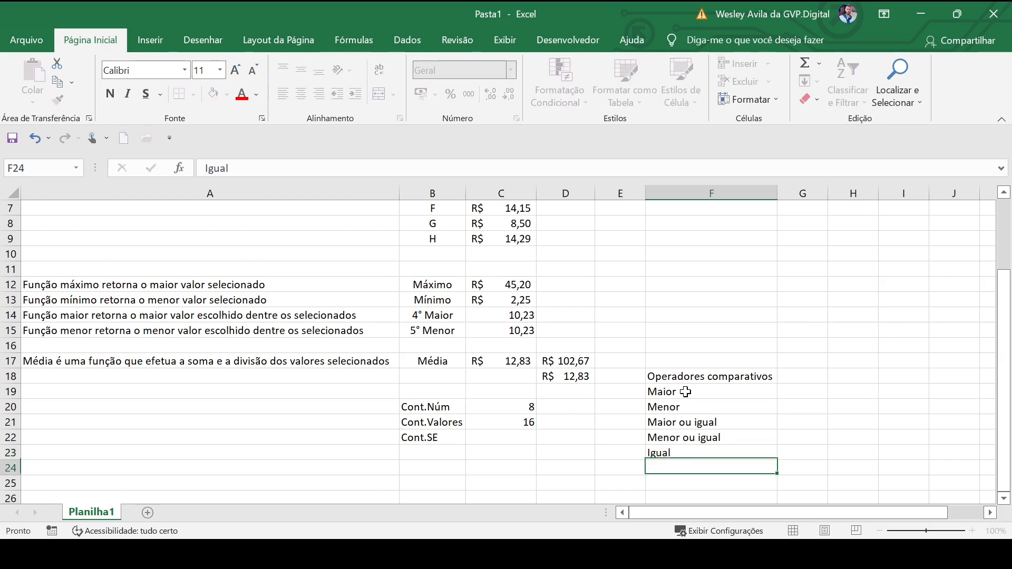
type("Diferente")
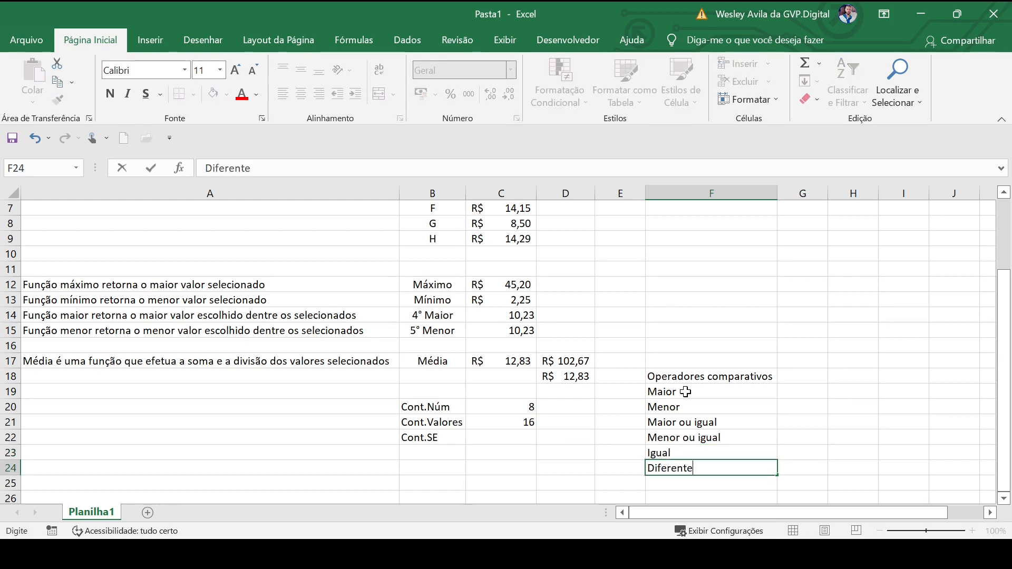
key("Return")
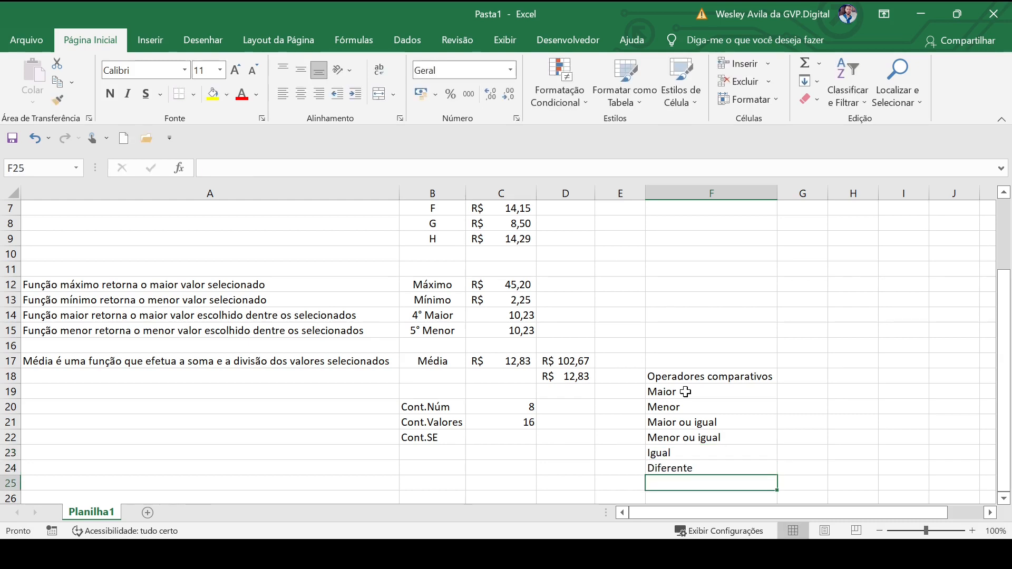
Enter the matching comparison symbols >, <, >=, <=, = and <> in G19:G24, beside the operator names.
key("Up")
key("Up")
key("Up")
key("Up")
key("Up")
key("Up")
key("Right")
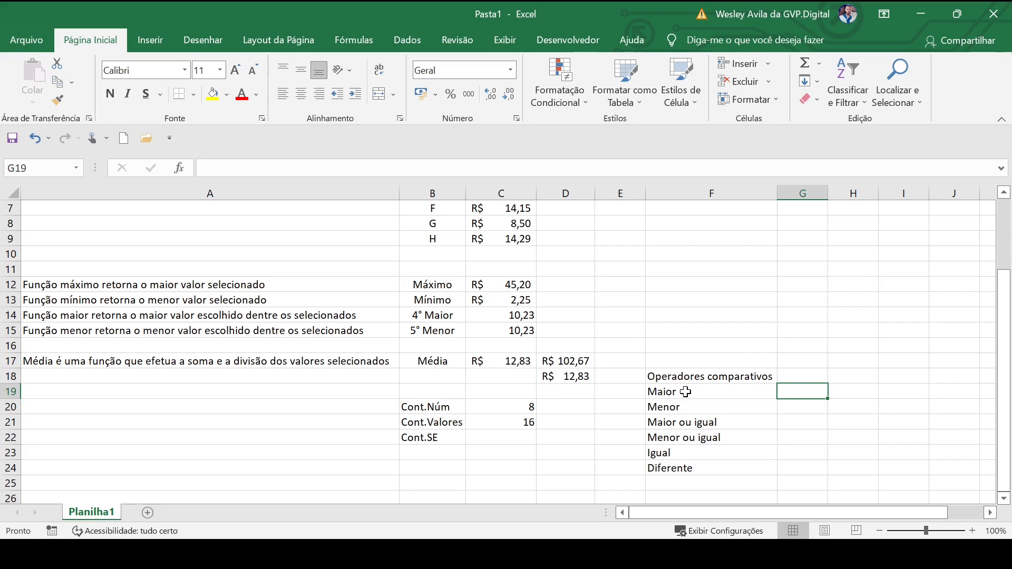
type(">")
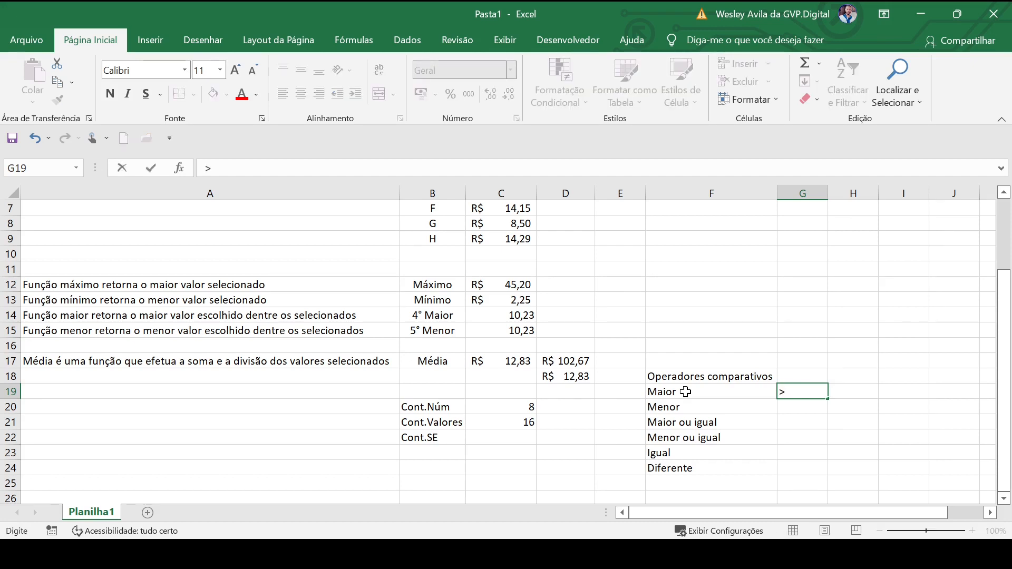
key("Return")
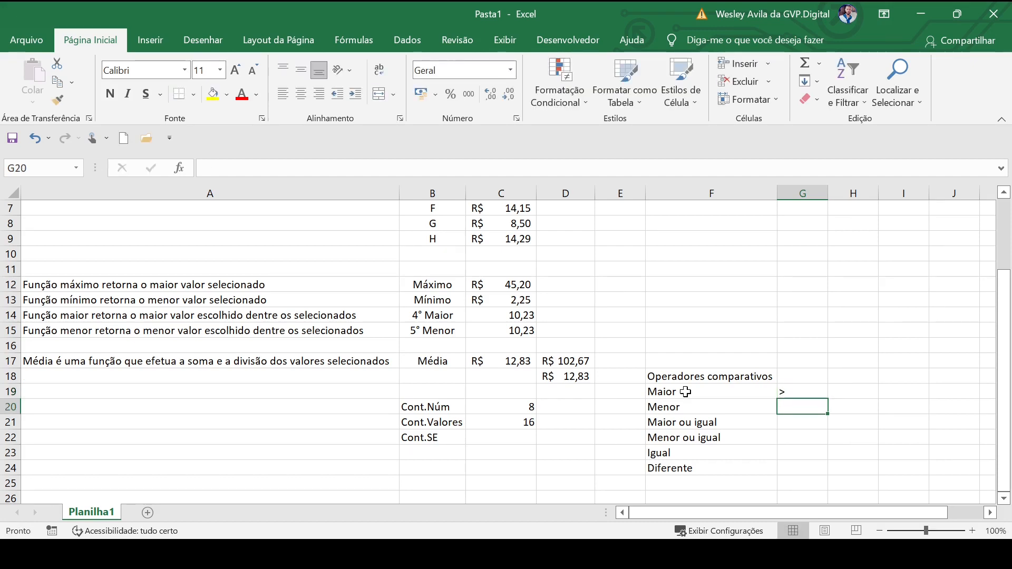
type("<")
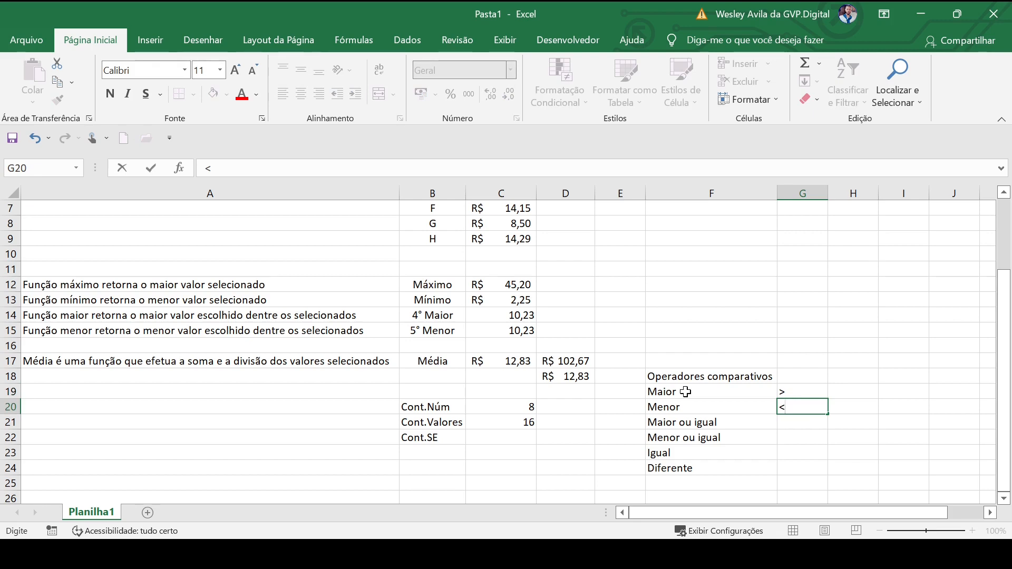
key("Return")
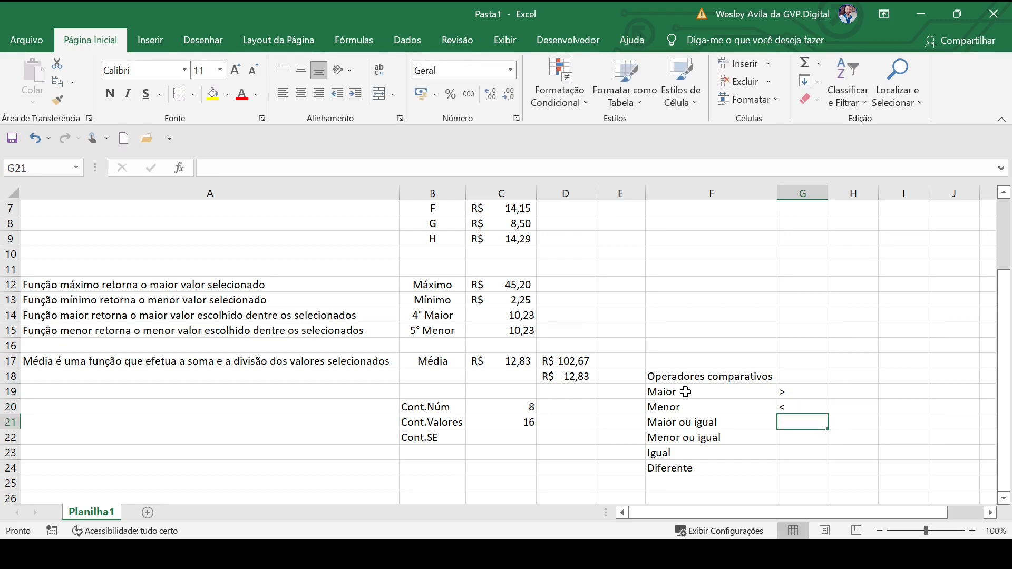
type(">=")
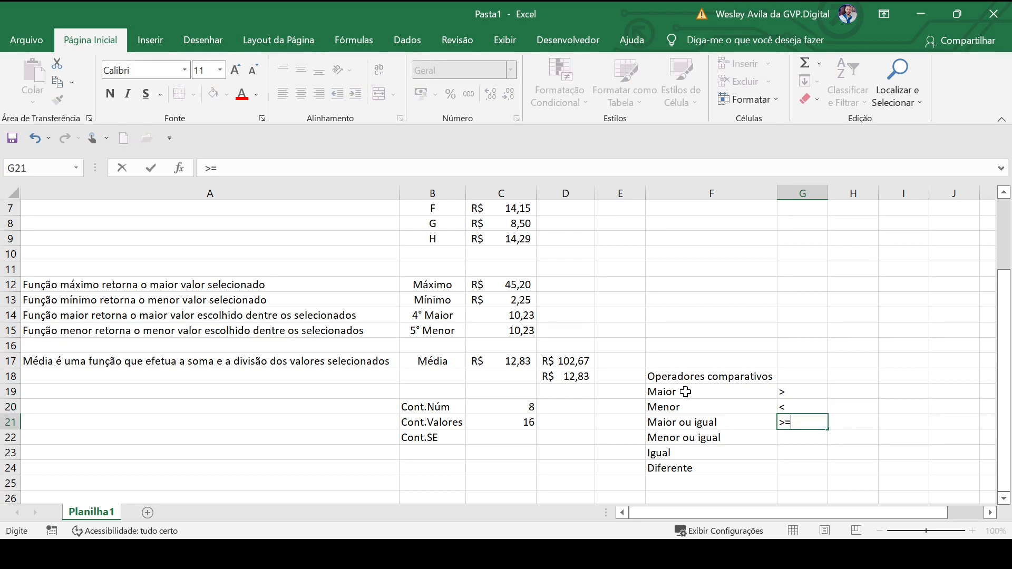
key("Return")
type("<=")
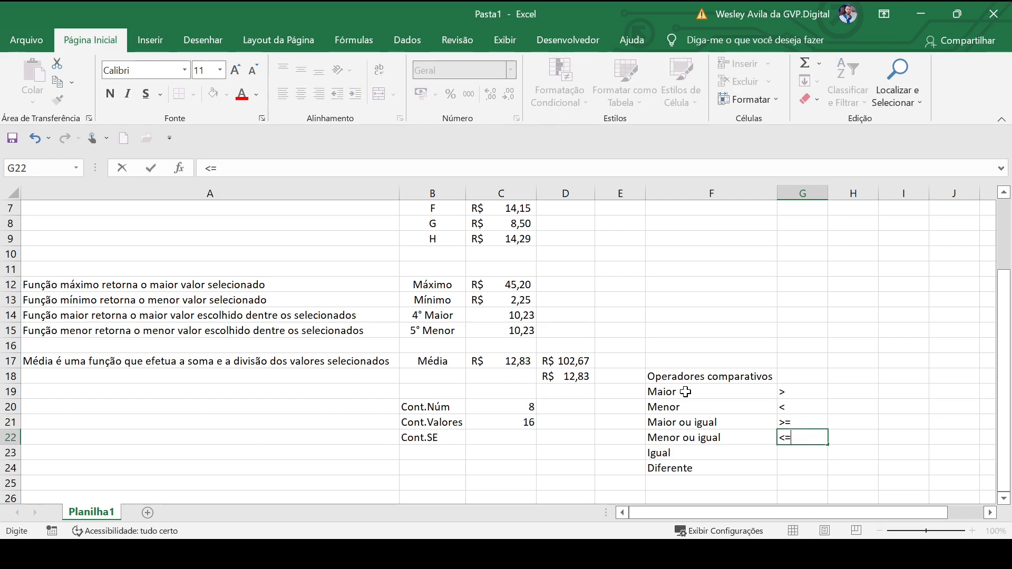
key("Return")
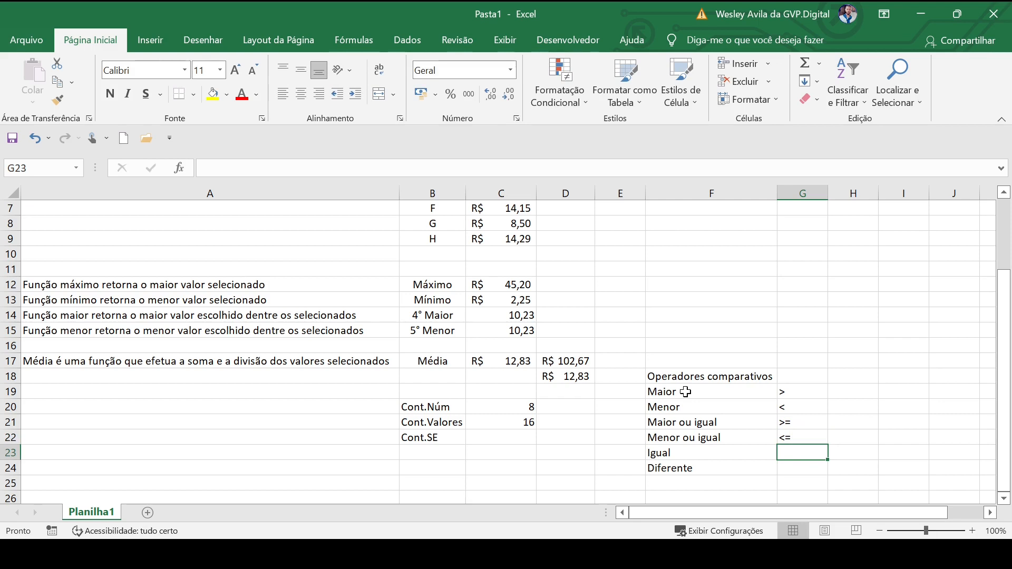
type("=")
key("Return")
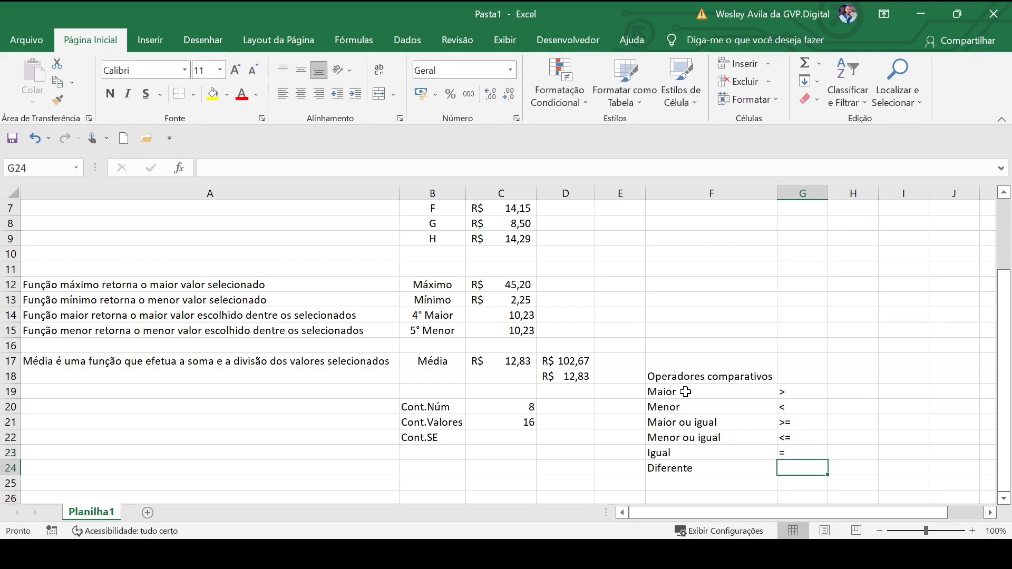
type("<>")
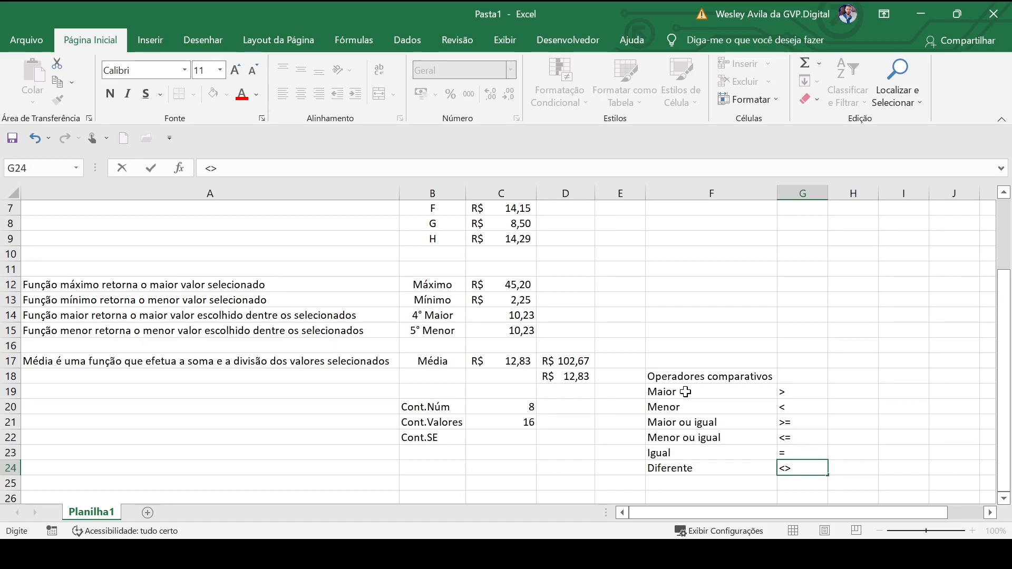
key("Up")
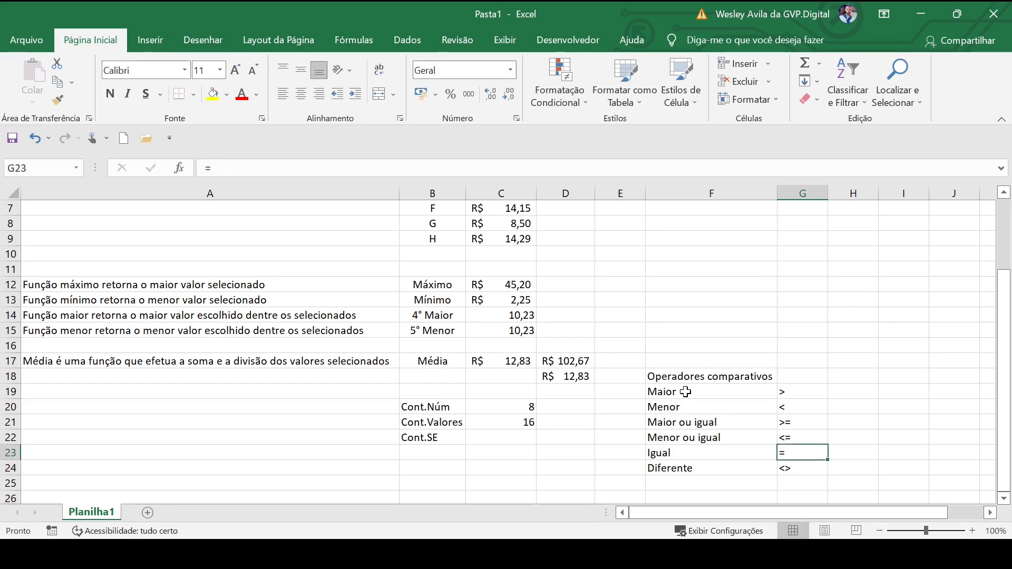
Review the comparison symbols one by one in G19:G24 beside their operator names.
key("Up")
key("Up")
key("Up")
key("Up")
key("Down")
key("Down")
key("Down")
key("Down")
key("Down")
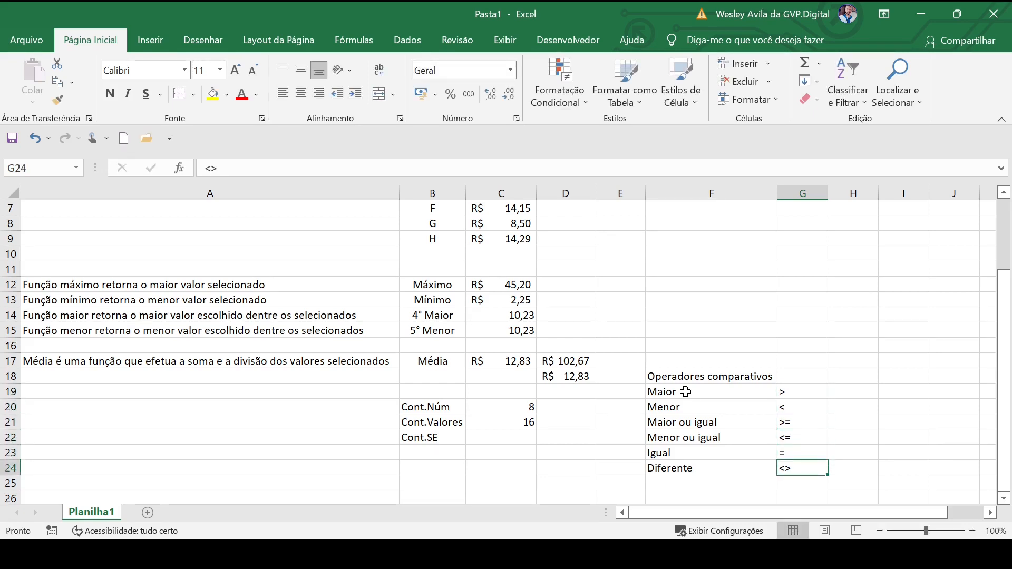
key("Up")
key("Up")
key("Up")
key("Up")
key("Up")
key("Down")
key("Down")
key("Down")
key("Down")
key("Down")
key("Up")
key("Up")
key("Up")
key("Up")
key("Up")
Enter the heading "Obrigatoriedade" in H18, beside the comparison operators list.
key("Right")
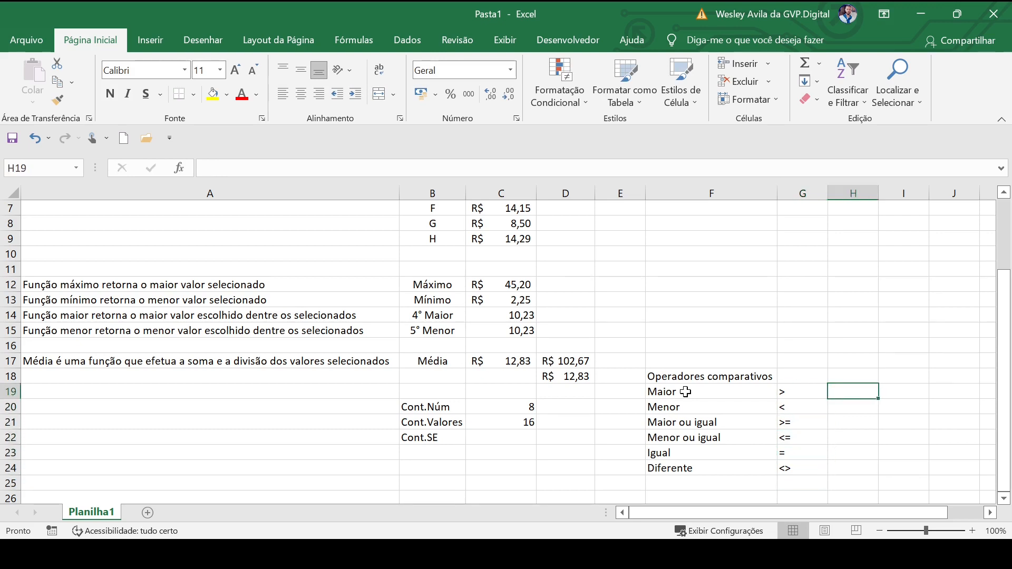
key("Down")
key("Down")
key("Down")
key("Down")
key("Down")
key("Up")
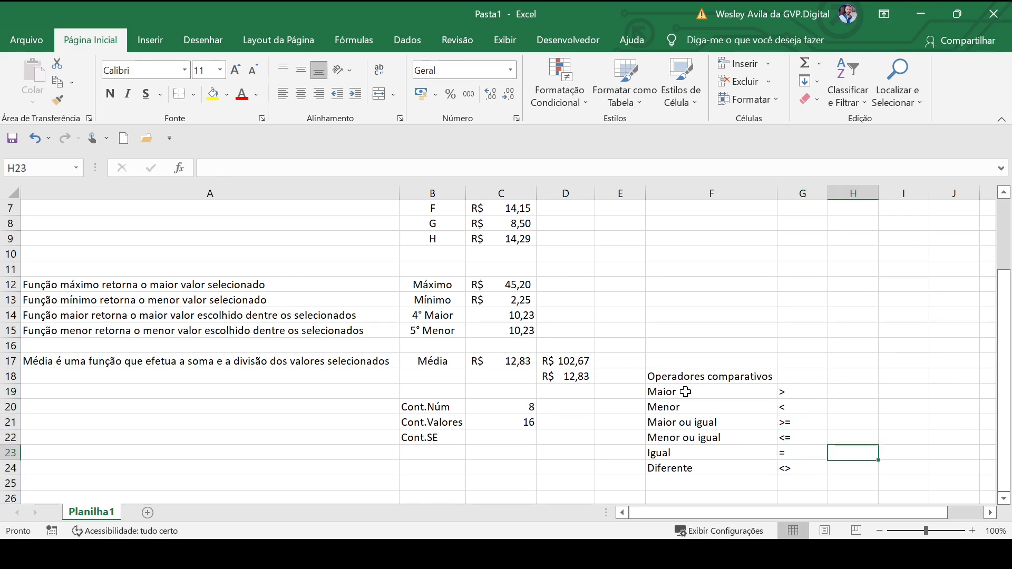
key("Up")
key("Up")
key("Up")
key("Up")
key("Up")
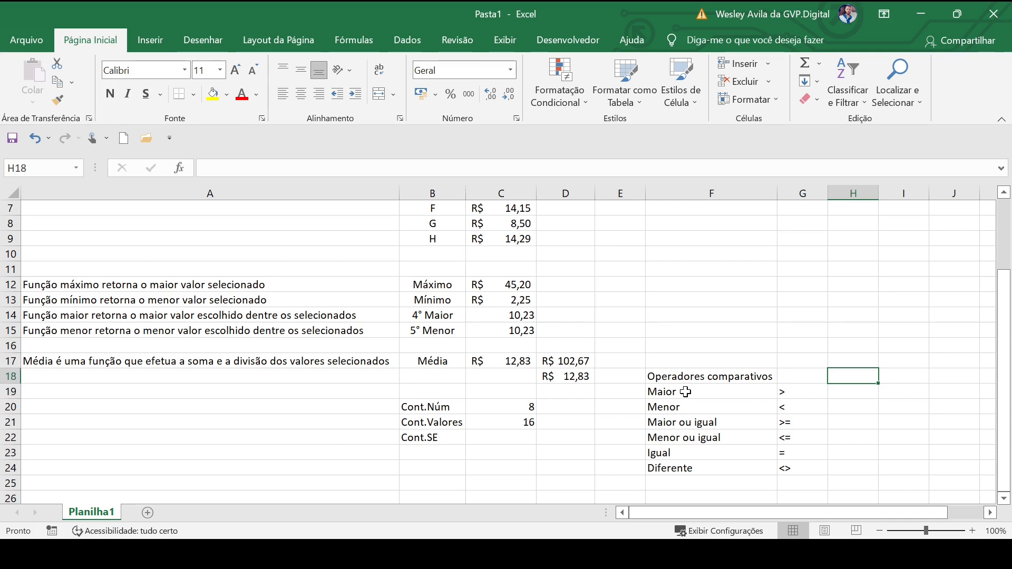
type("Obrigatoriedade")
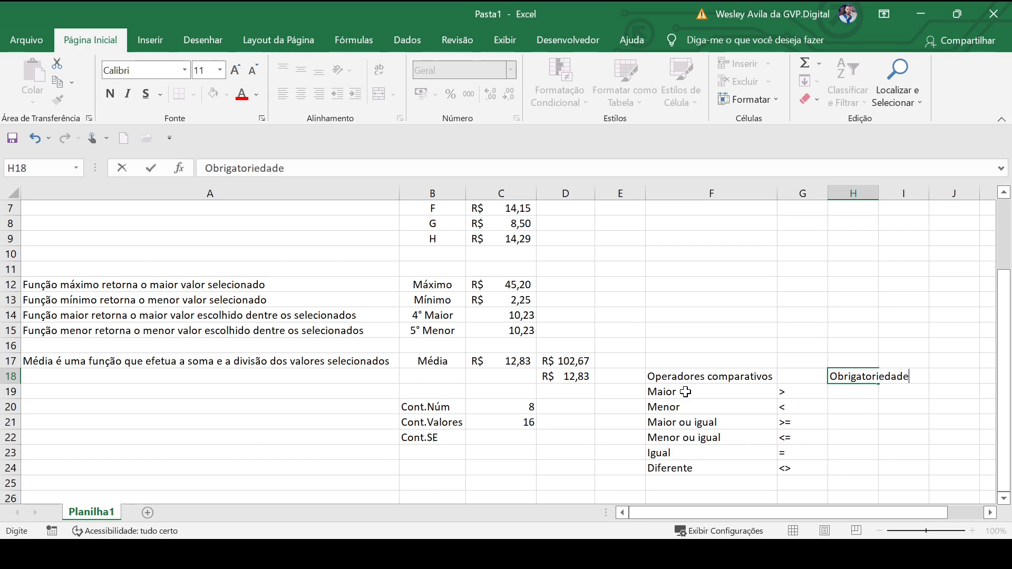
key("Return")
Enter the note 'Utilizar aspas duplas "" para efetuar utilização de operadores relacionais' in H19.
type("U")
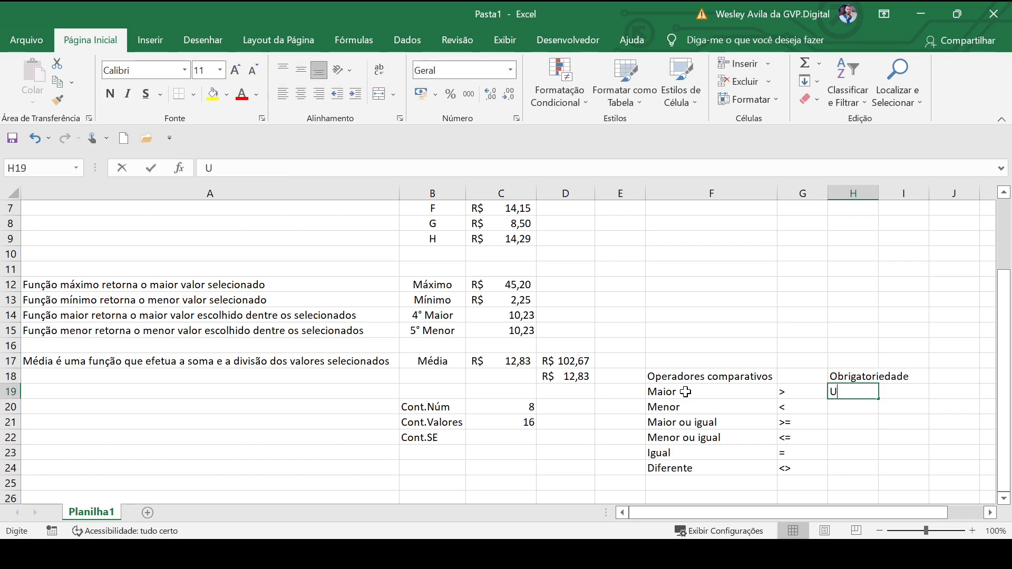
type("tilizar as")
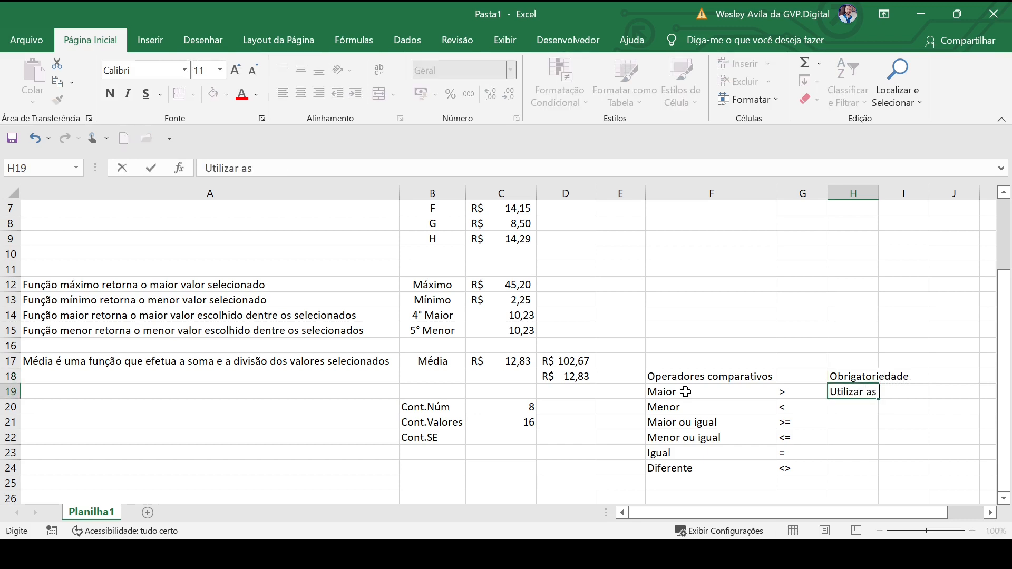
type("pas duplas")
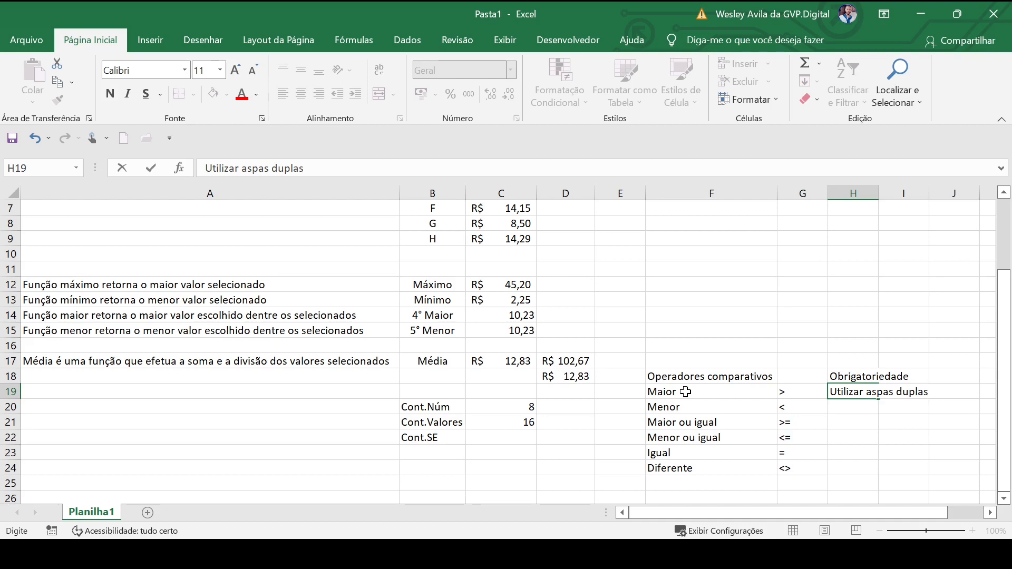
type(" \"\" para")
type(" efetuar")
type(" uti")
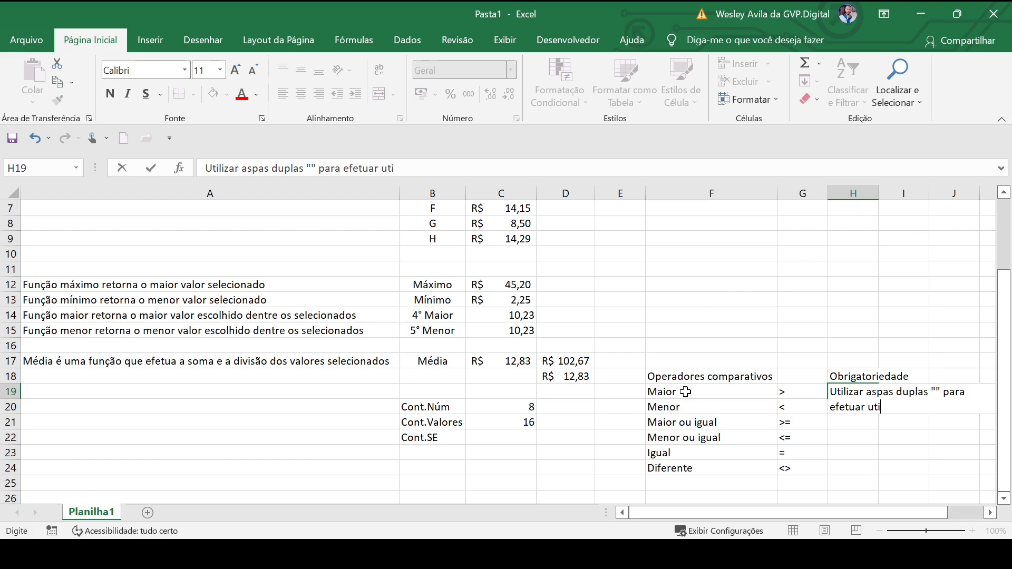
type("lização de ")
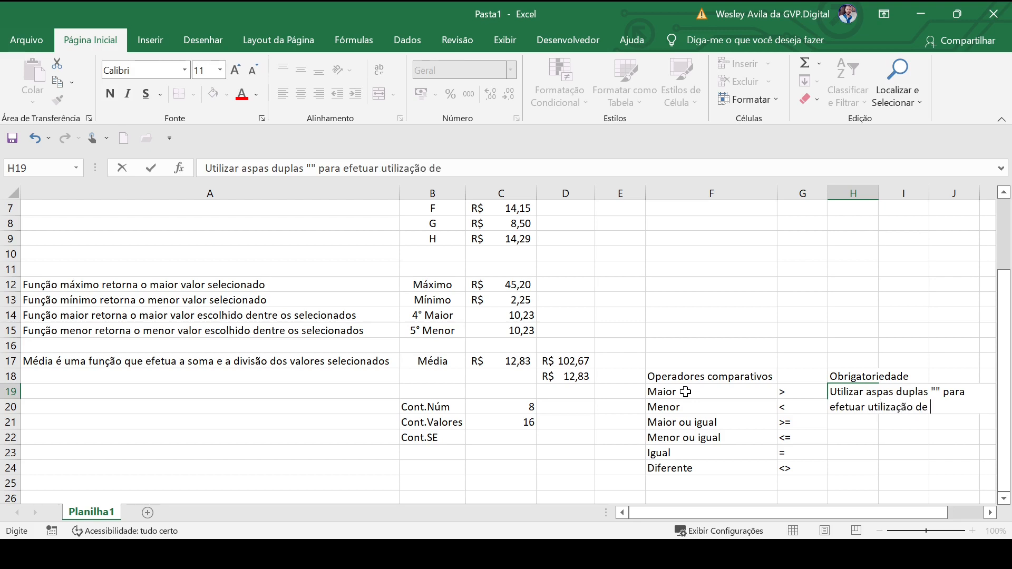
type("operadores relacionais")
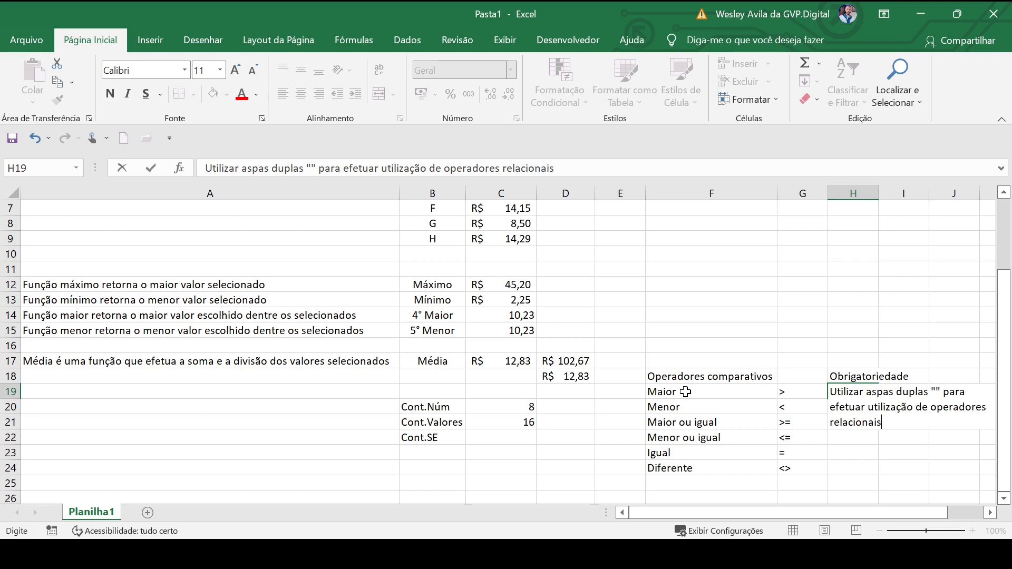
key("Return")
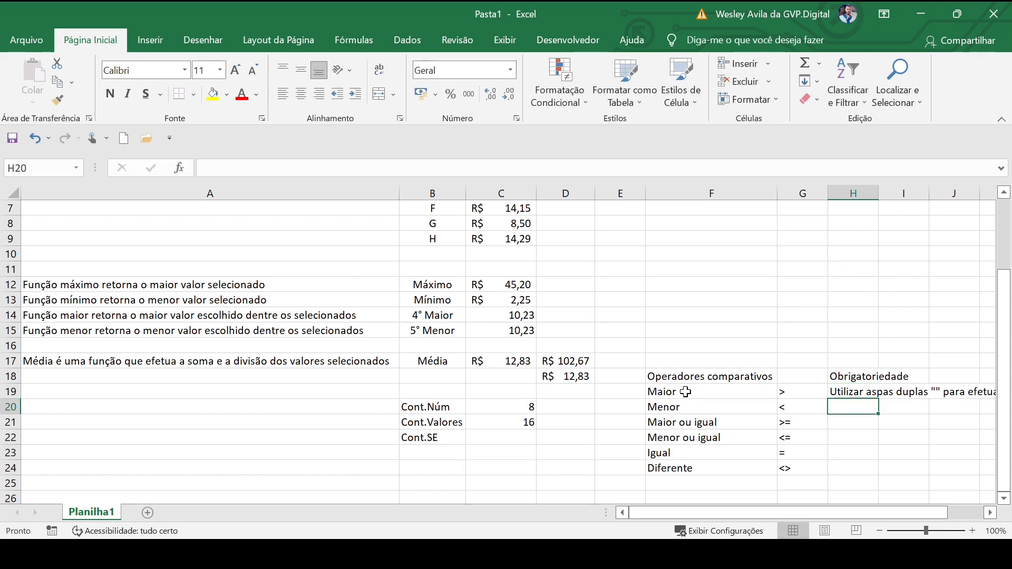
Enter =CONT.SE(C2:C9;">30") in C22 to count the unit prices greater than 30.
left_click(499, 437)
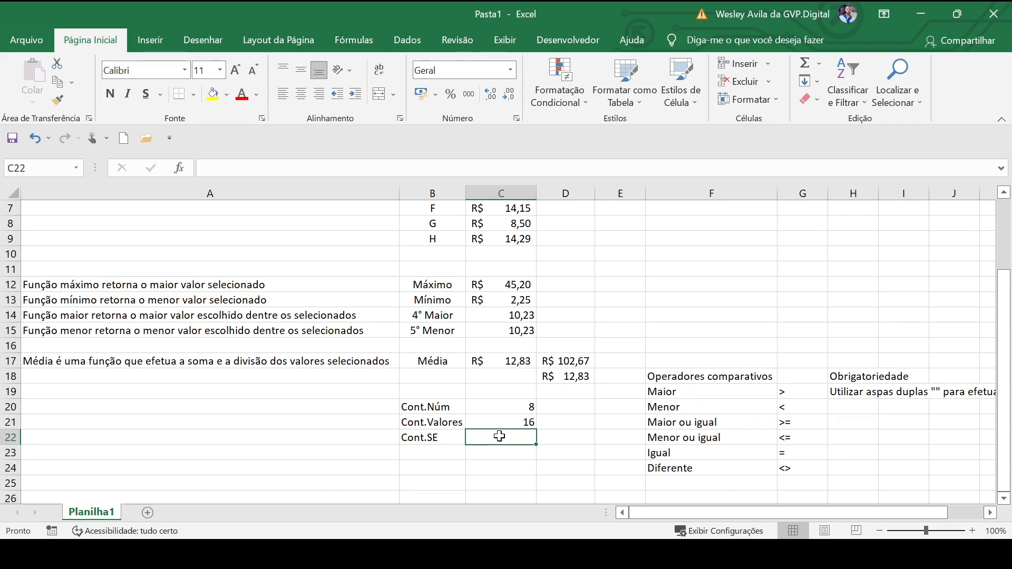
type("=con")
key("Down")
key("Down")
key("Down")
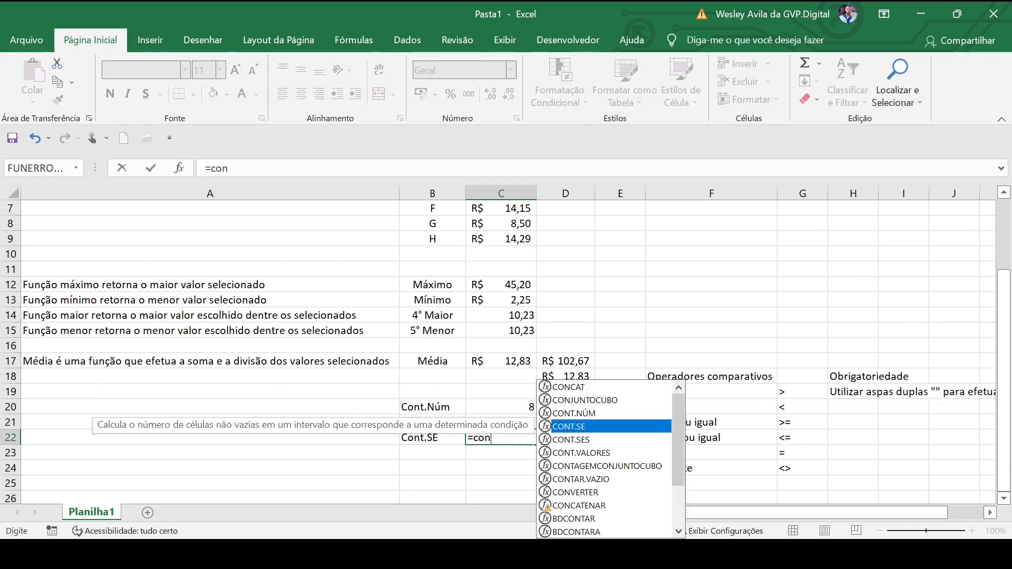
key("Tab")
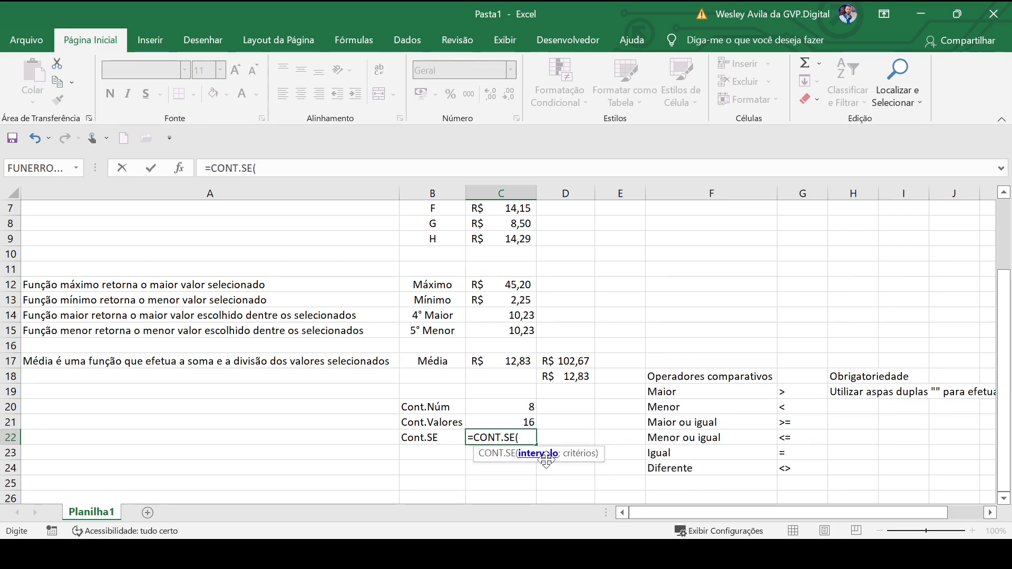
scroll(636, 339, "up", 2)
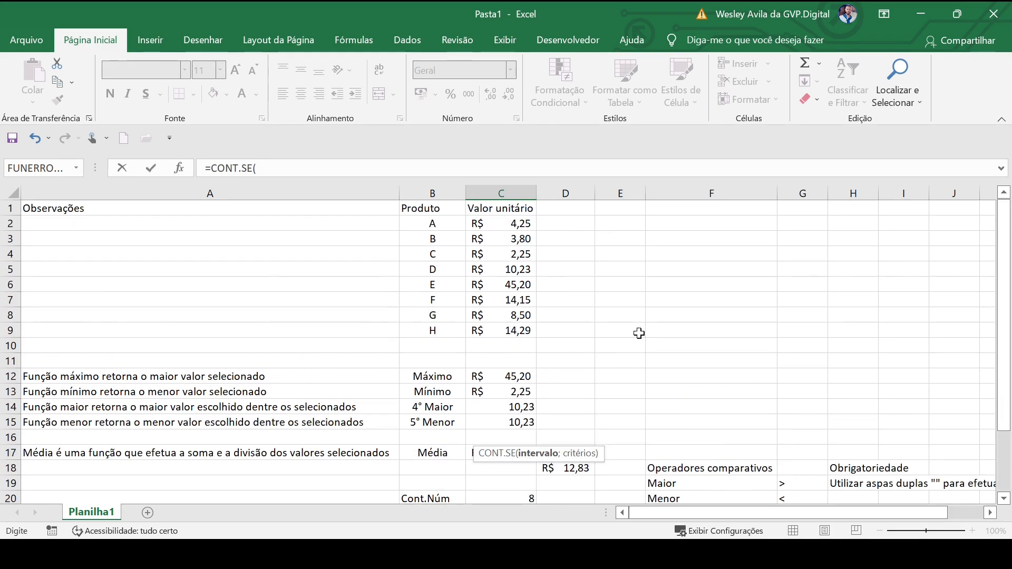
left_click_drag(512, 225, 513, 331)
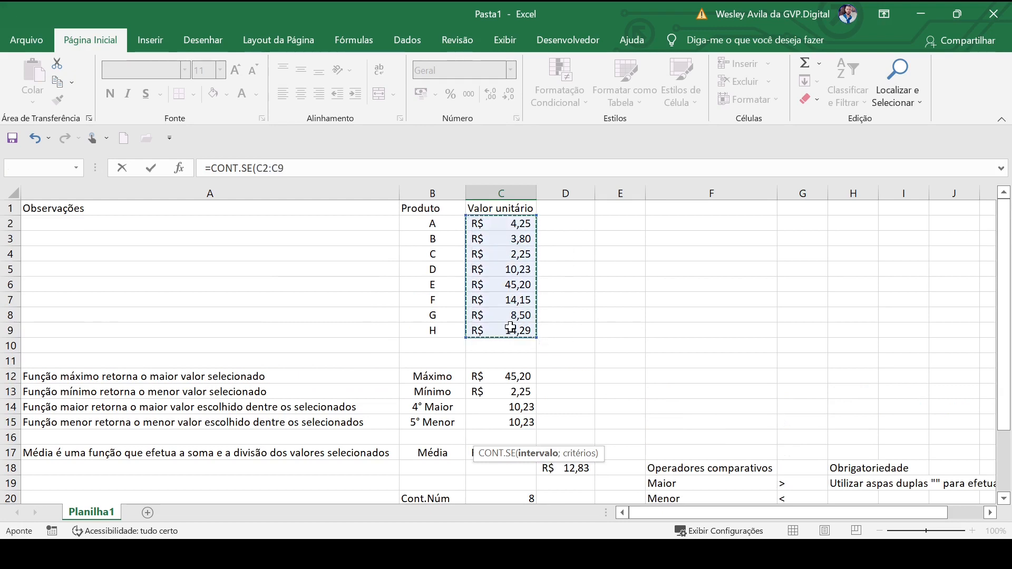
scroll(766, 378, "down", 3)
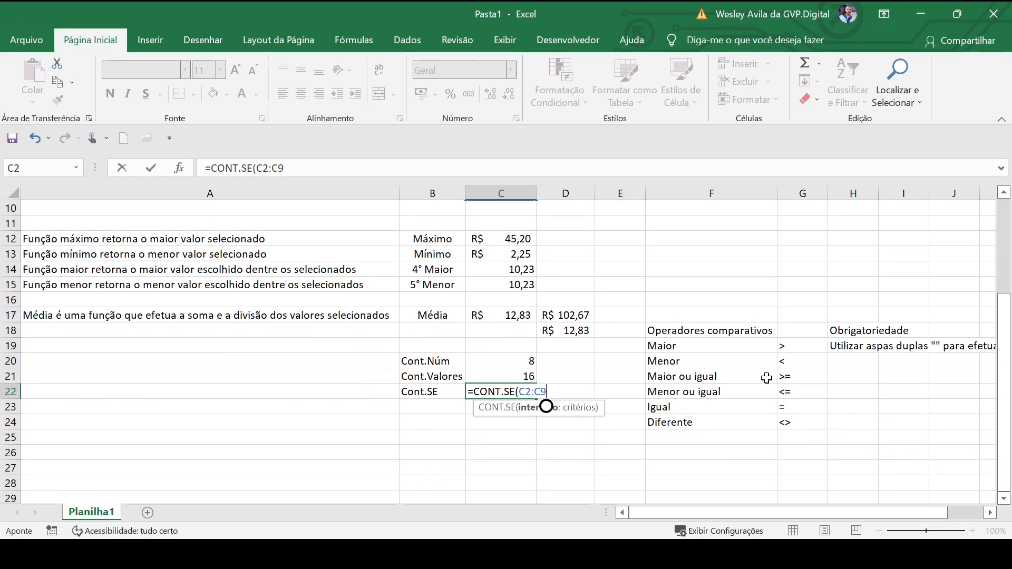
type(";")
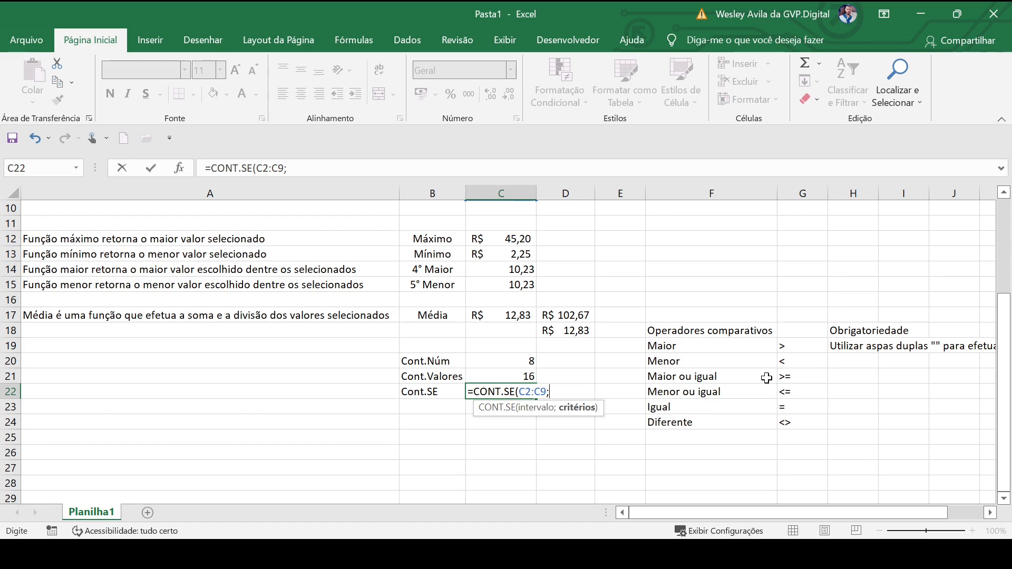
type("\">30\"")
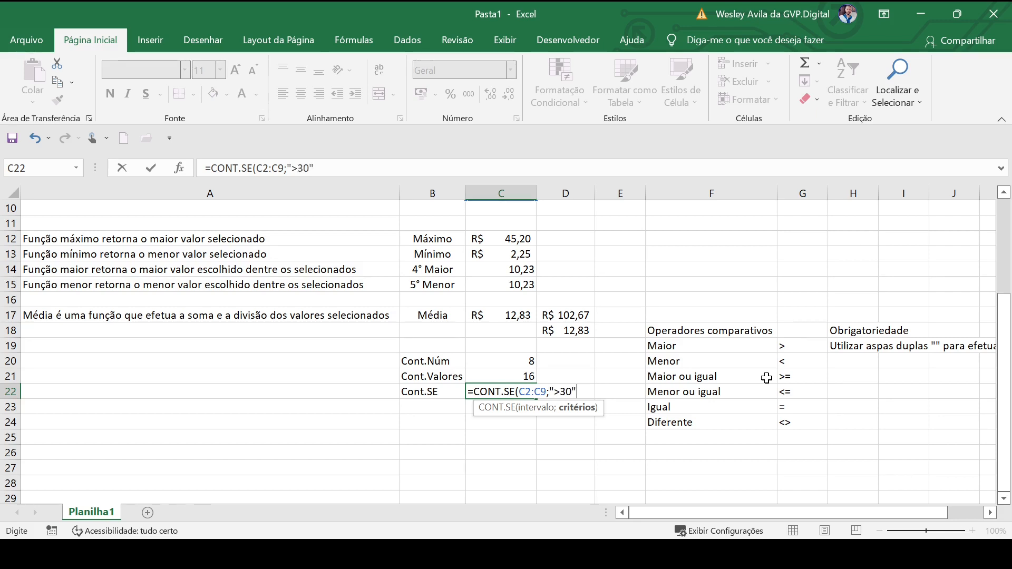
type(")")
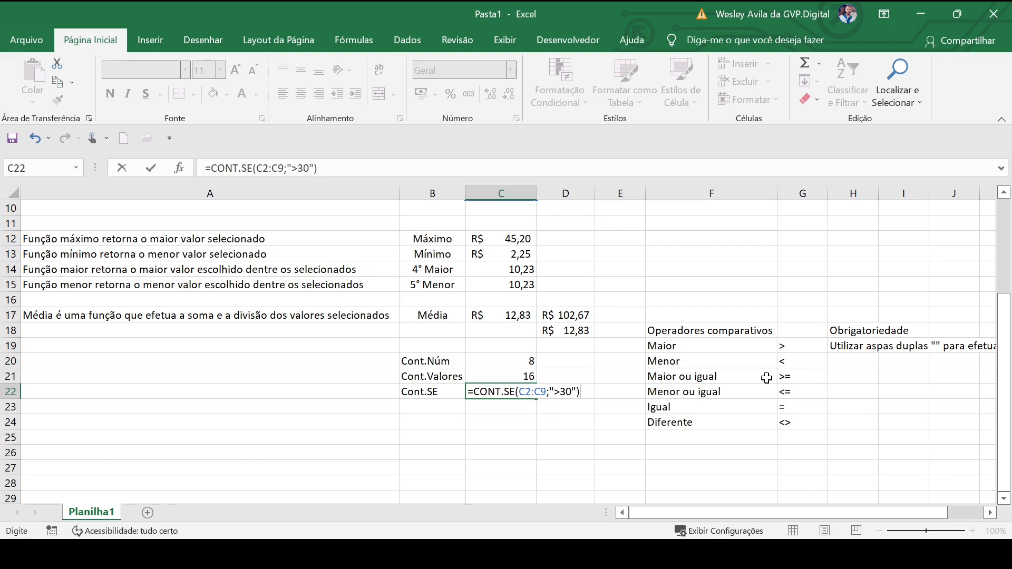
key("Return")
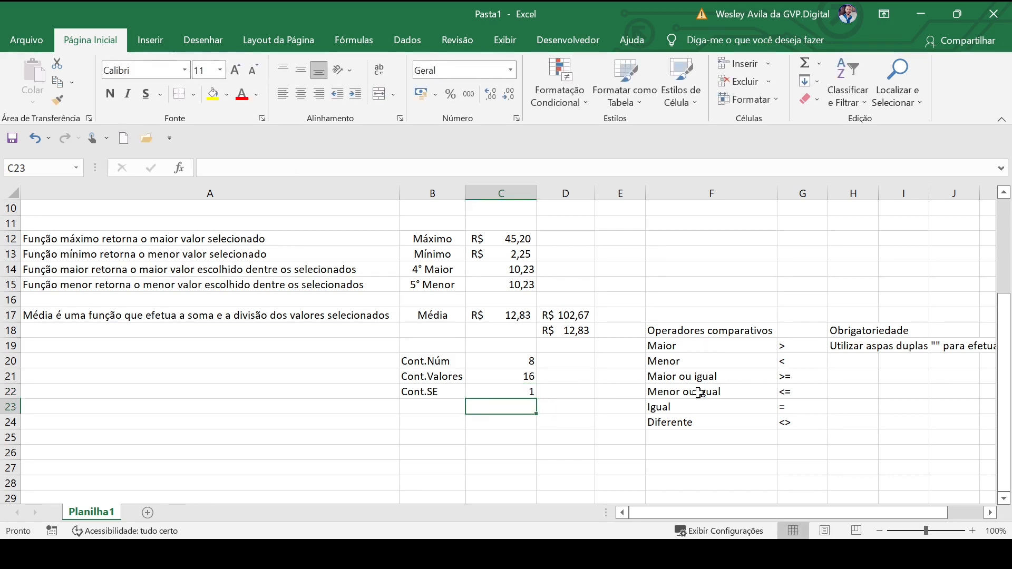
Check the Cont.SE result in C22 against product E's row in the price list.
left_click(511, 395)
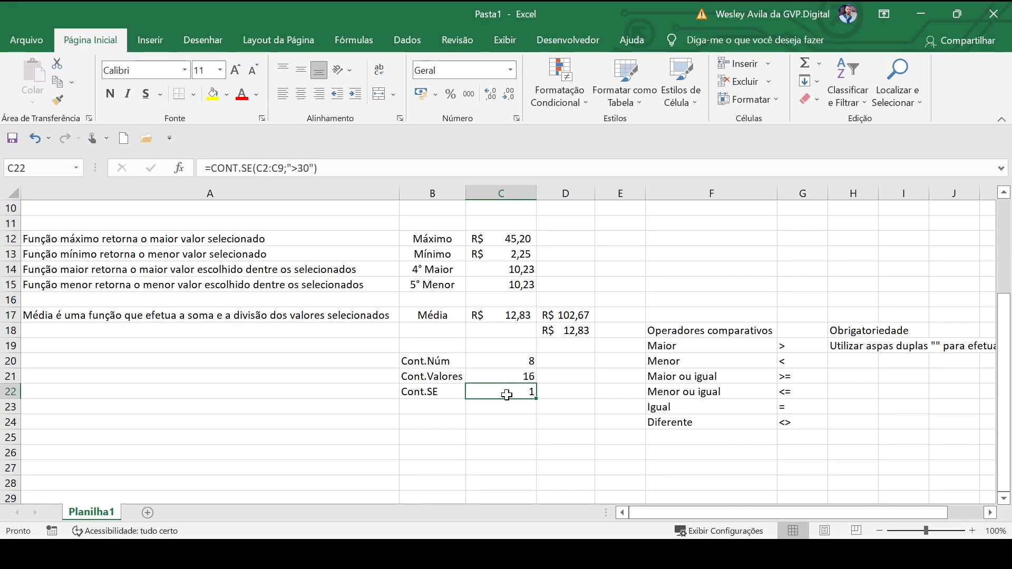
scroll(506, 394, "up", 3)
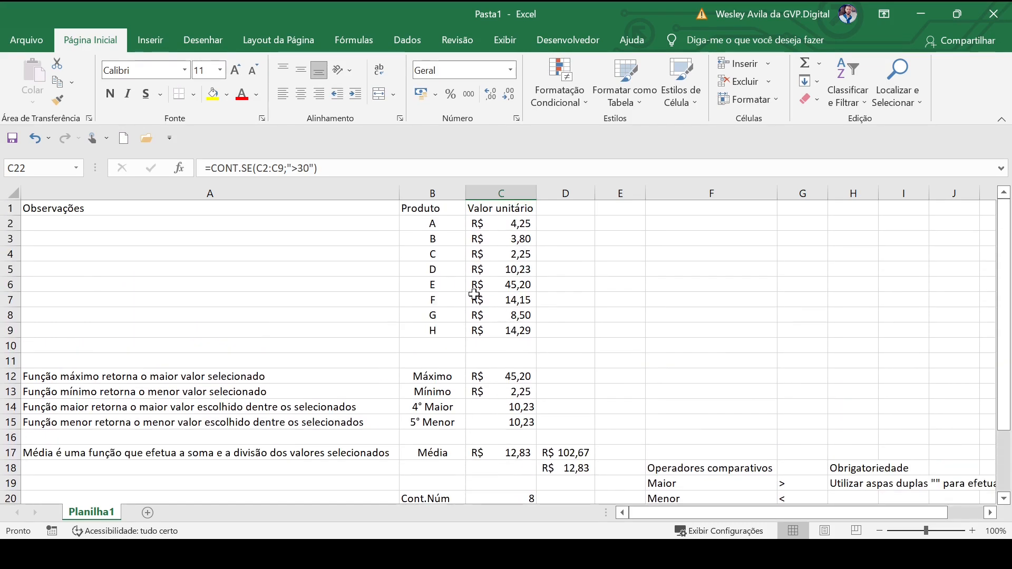
left_click_drag(438, 281, 500, 284)
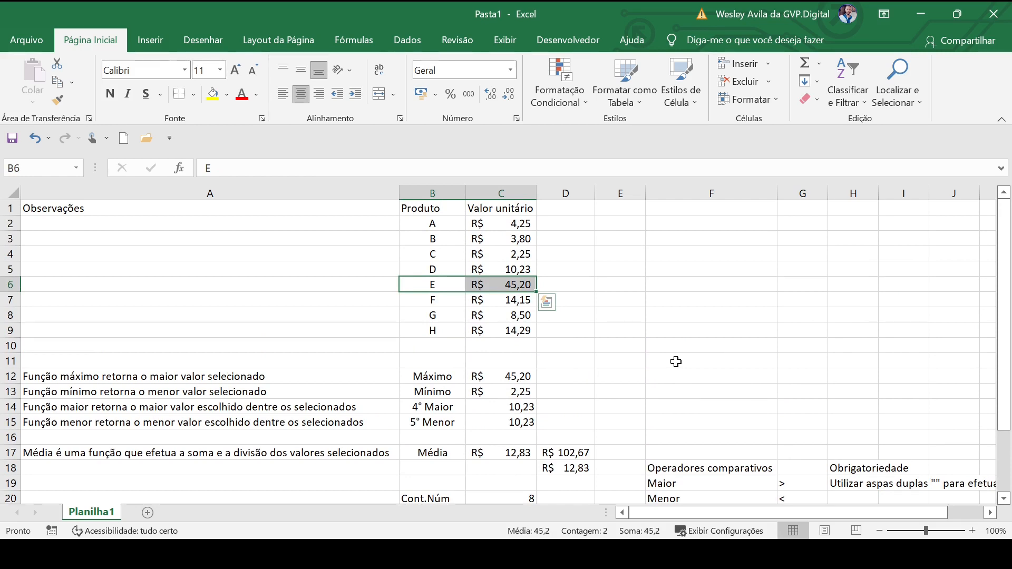
Change the criterion of the Cont.SE formula in C22 to ">20".
scroll(676, 361, "down", 2)
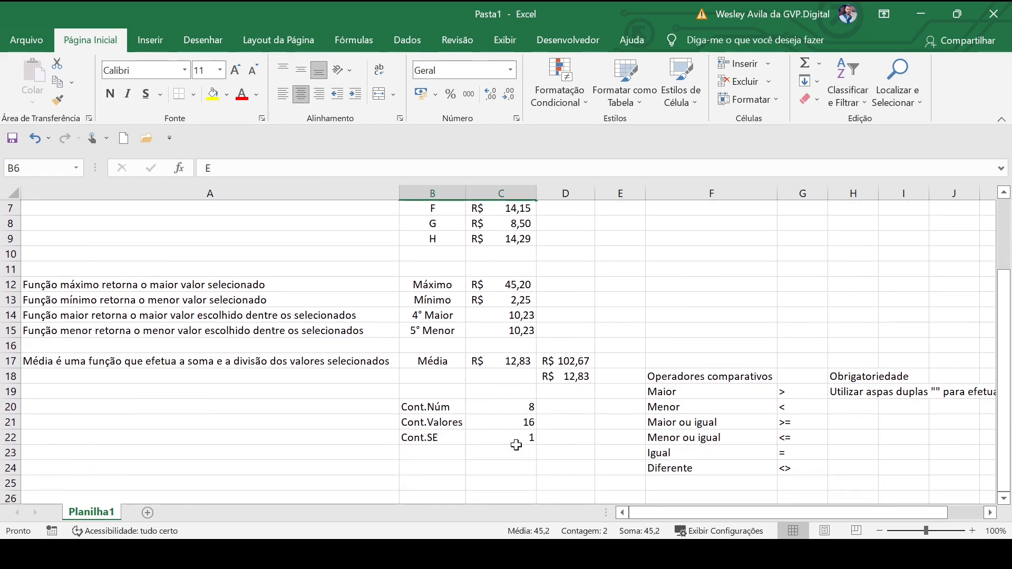
left_click(514, 438)
double_click(512, 437)
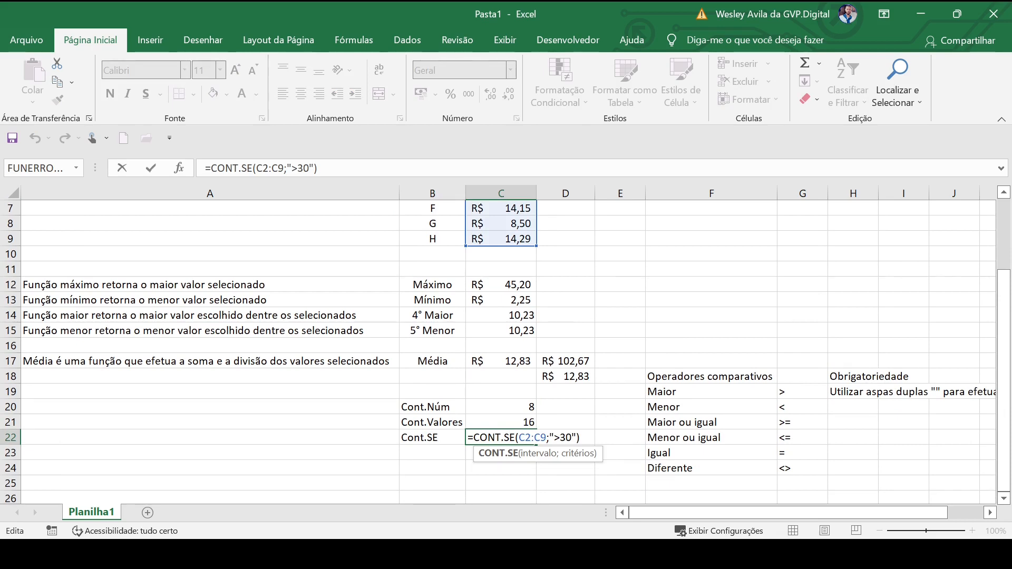
key("Delete")
type("2")
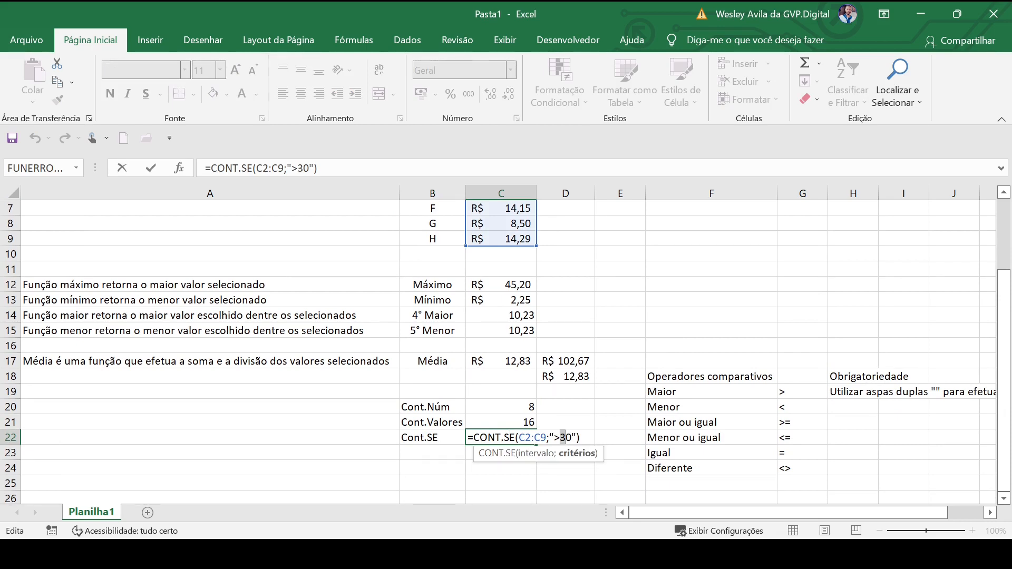
key("Return")
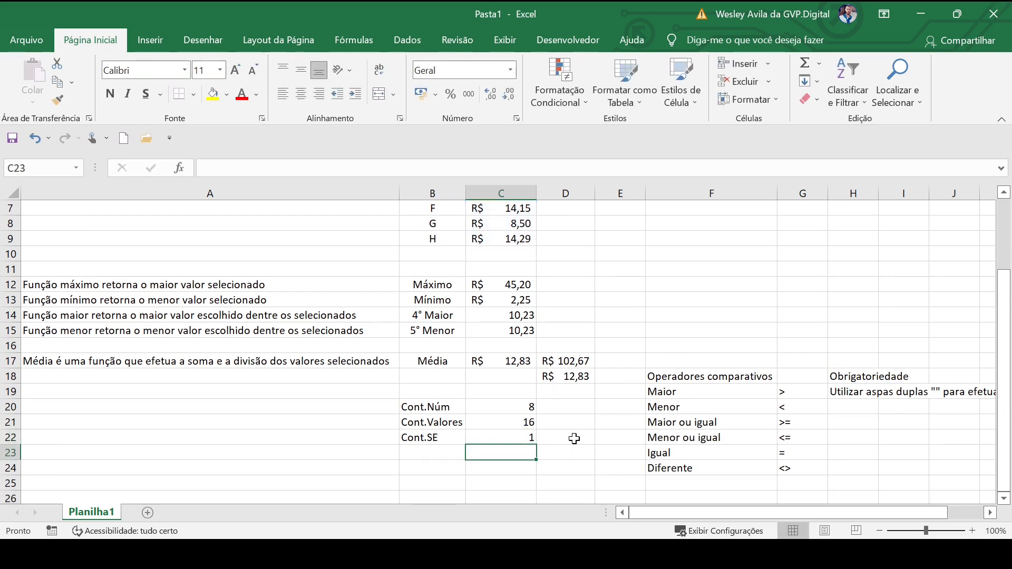
Set the criterion of the Cont.SE formula in C22 to ">8".
scroll(574, 438, "up", 2)
scroll(574, 439, "down", 2)
double_click(507, 435)
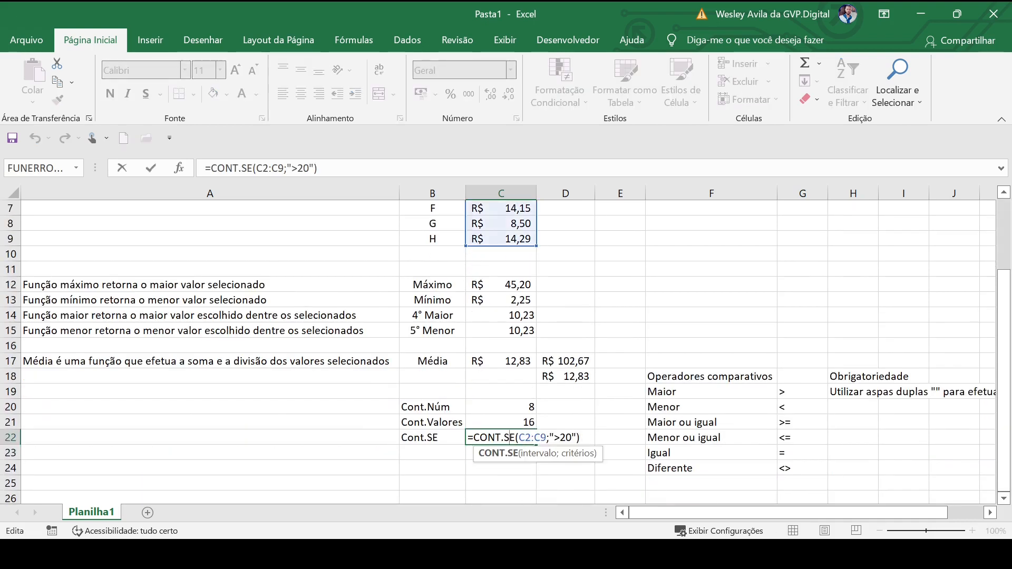
left_click_drag(560, 437, 572, 438)
type("8")
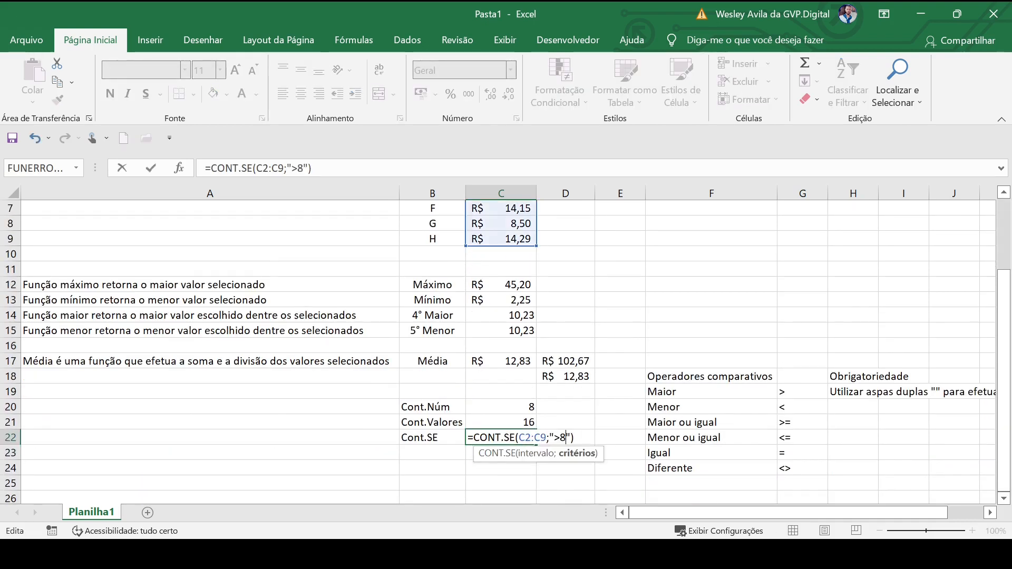
key("Return")
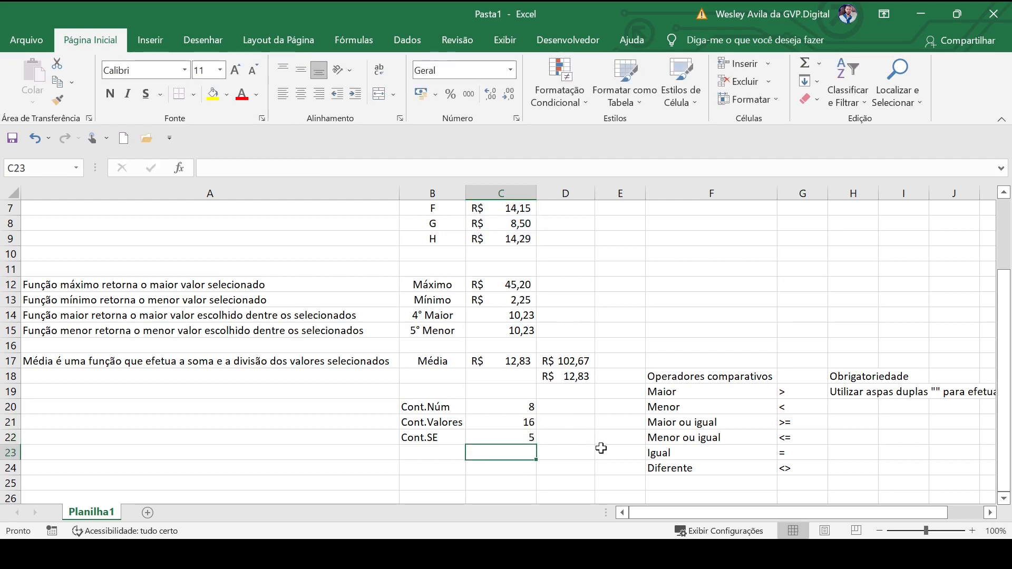
Select the unit prices in C2:C9 and compare them with the Cont.SE result in C22.
scroll(601, 447, "up", 2)
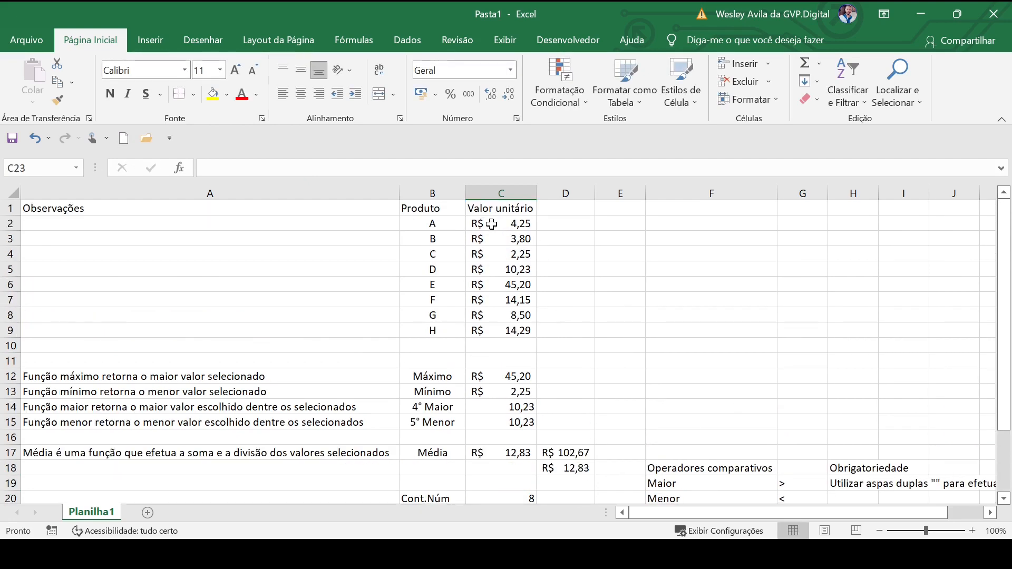
left_click_drag(493, 225, 497, 332)
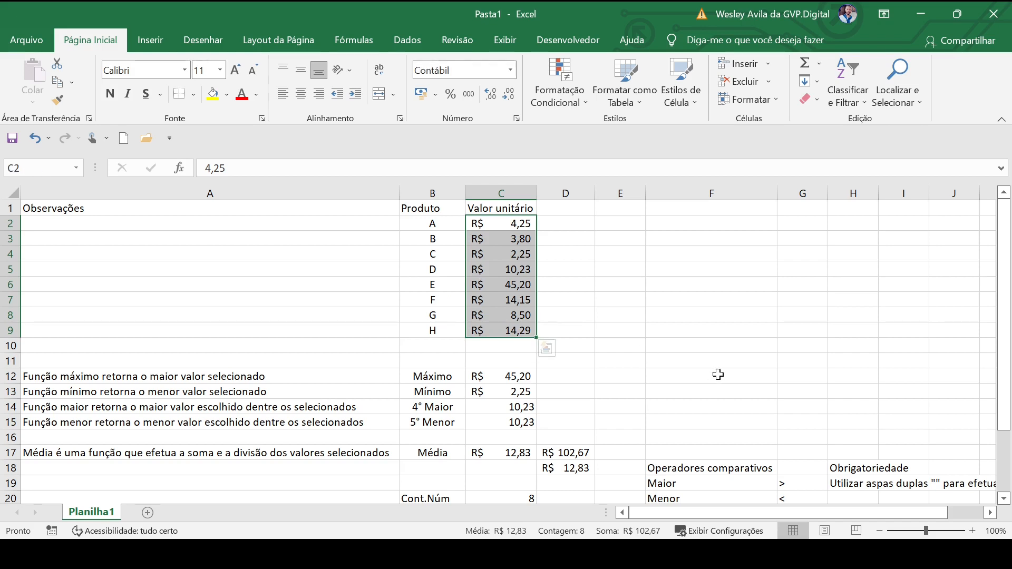
scroll(718, 374, "down", 2)
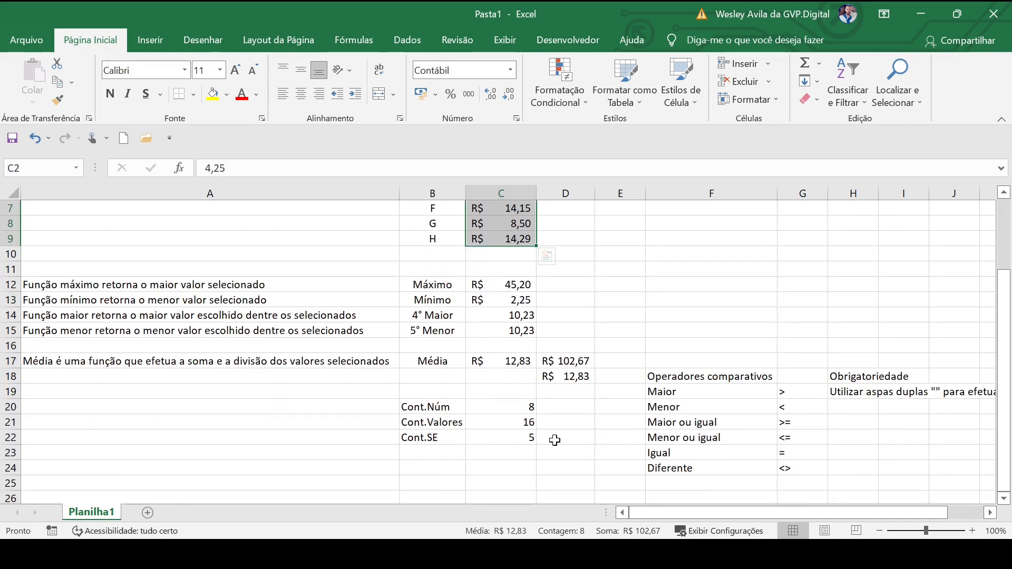
Review the Cont.SE formula in C22 and its quoted criterion without altering it.
left_click(527, 440)
double_click(527, 441)
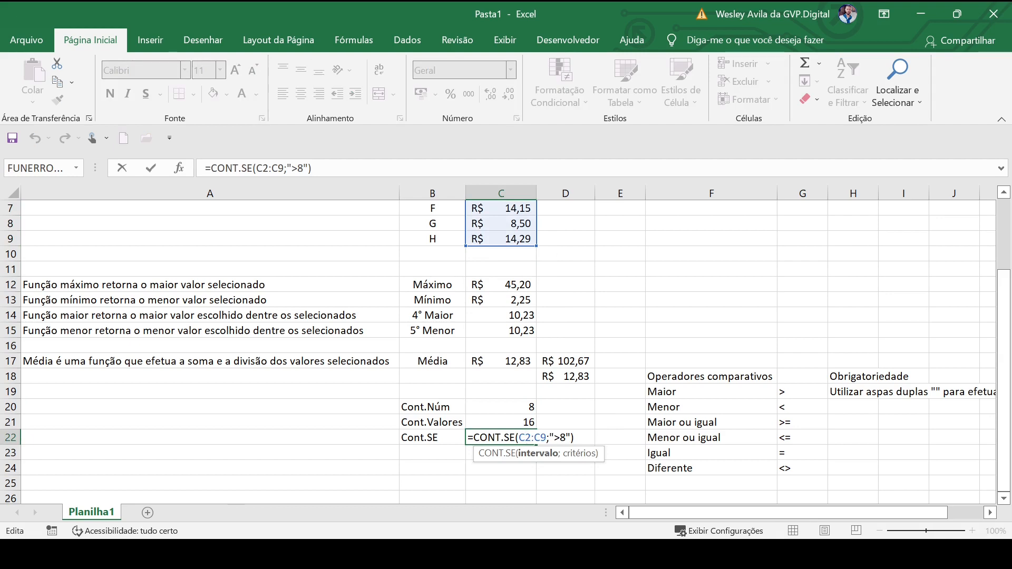
left_click(559, 437)
key("Return")
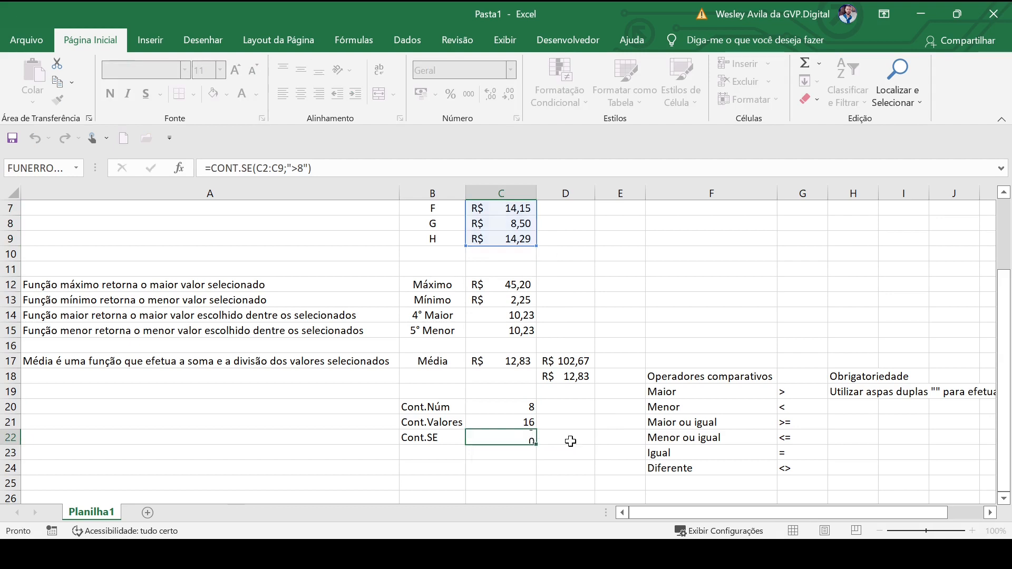
Start a Cont.SE formula in C23 with the unit prices C2:C9 as its interval.
left_click(433, 452)
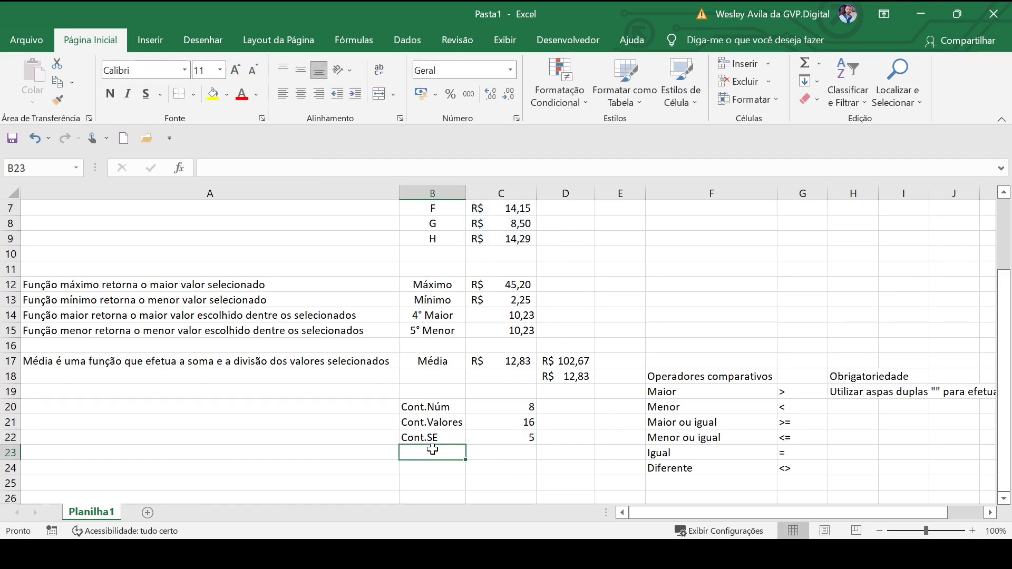
left_click(491, 455)
type("co")
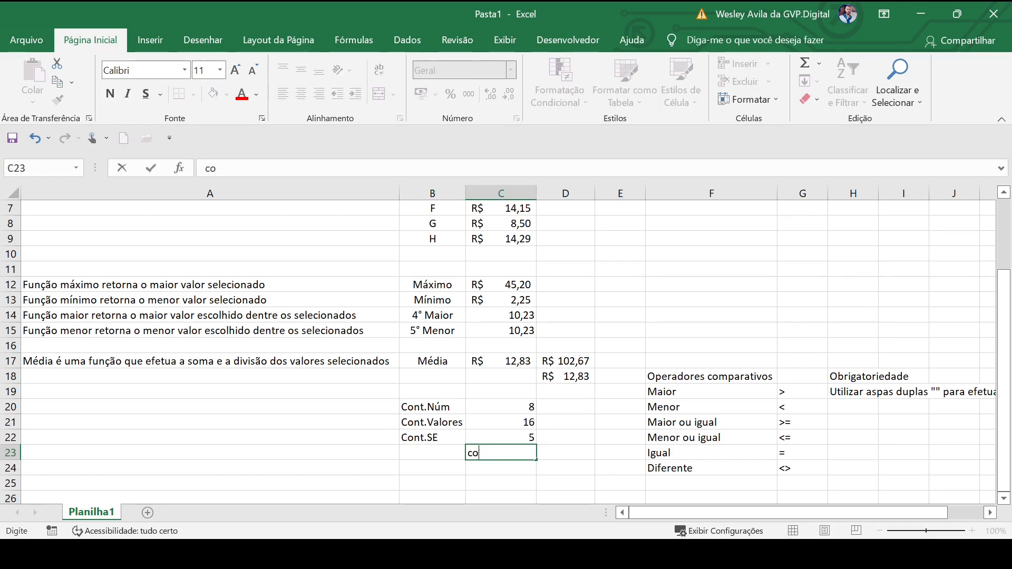
key("BackSpace")
key("BackSpace")
type("=con")
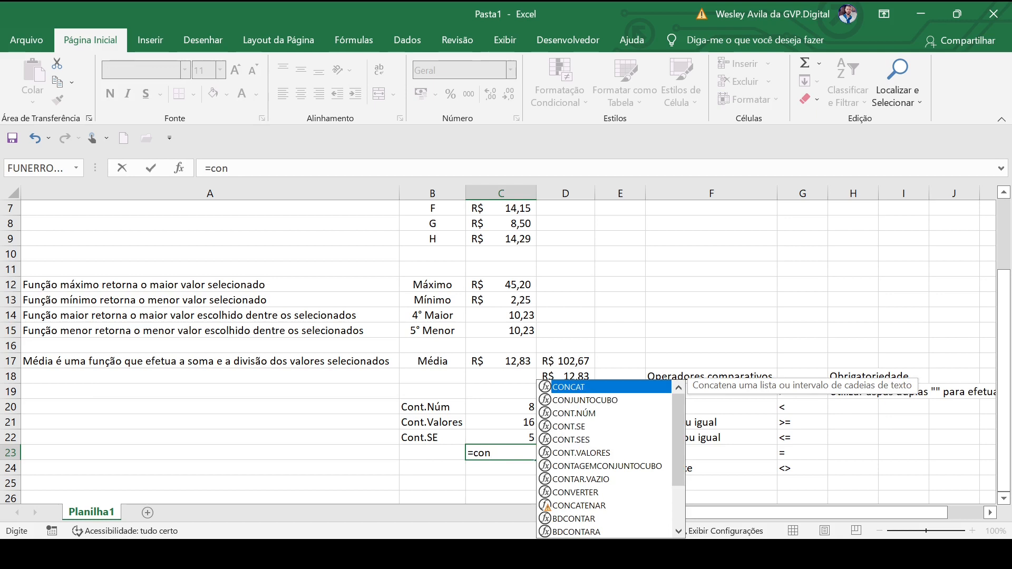
key("Down")
key("Down")
key("Down")
key("Tab")
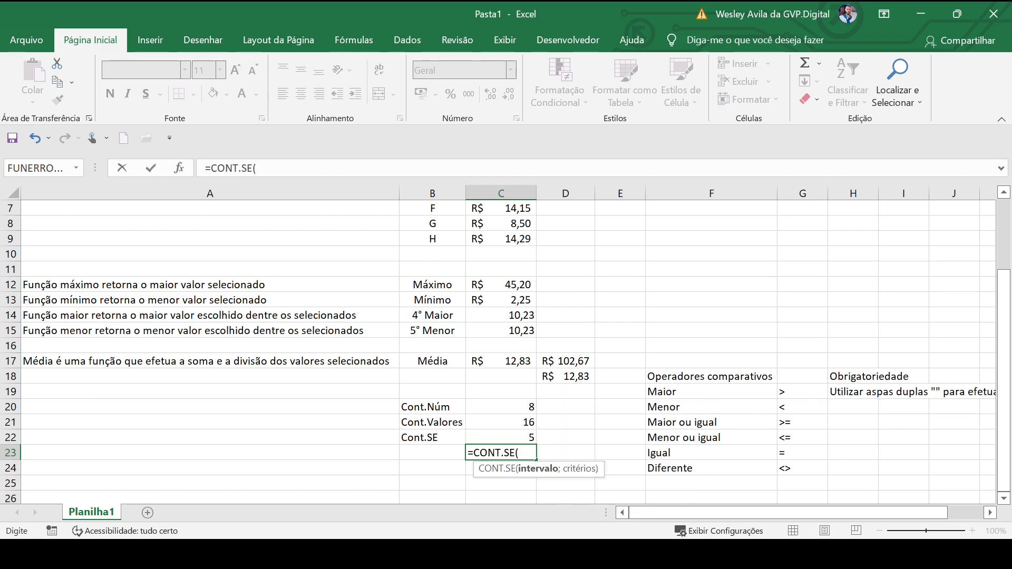
scroll(495, 355, "up", 2)
left_click_drag(504, 223, 506, 327)
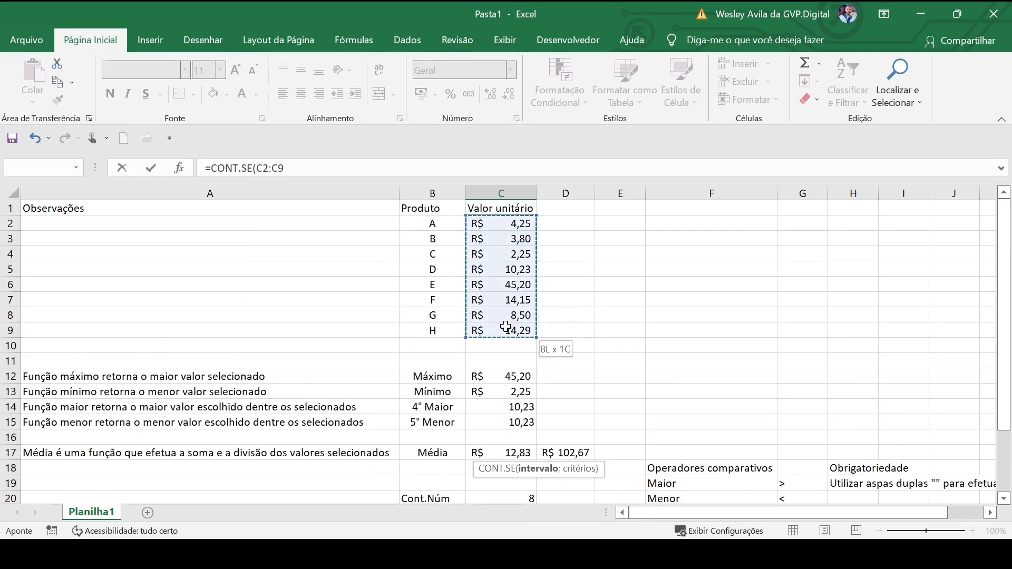
scroll(562, 322, "down", 3)
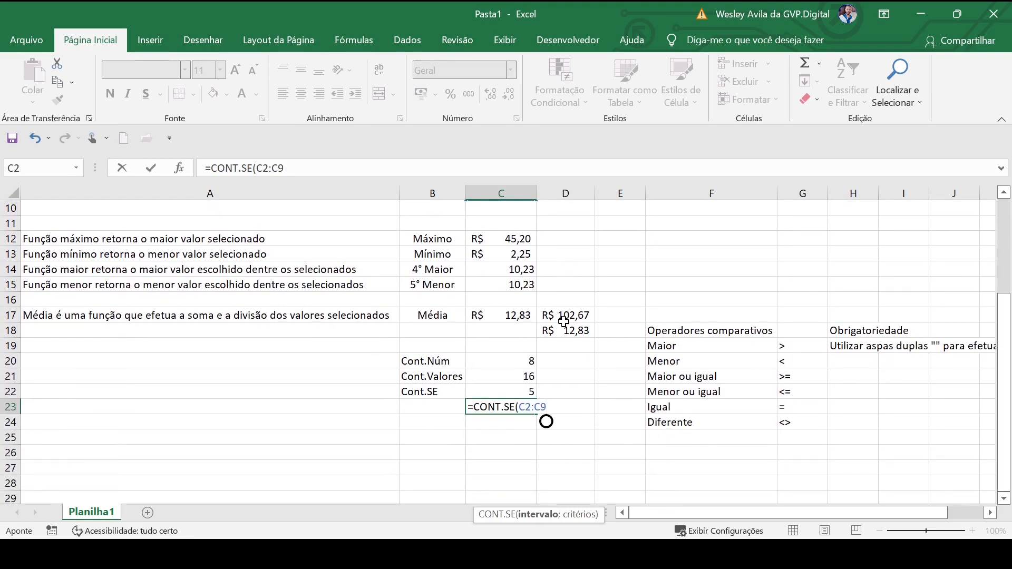
type(";")
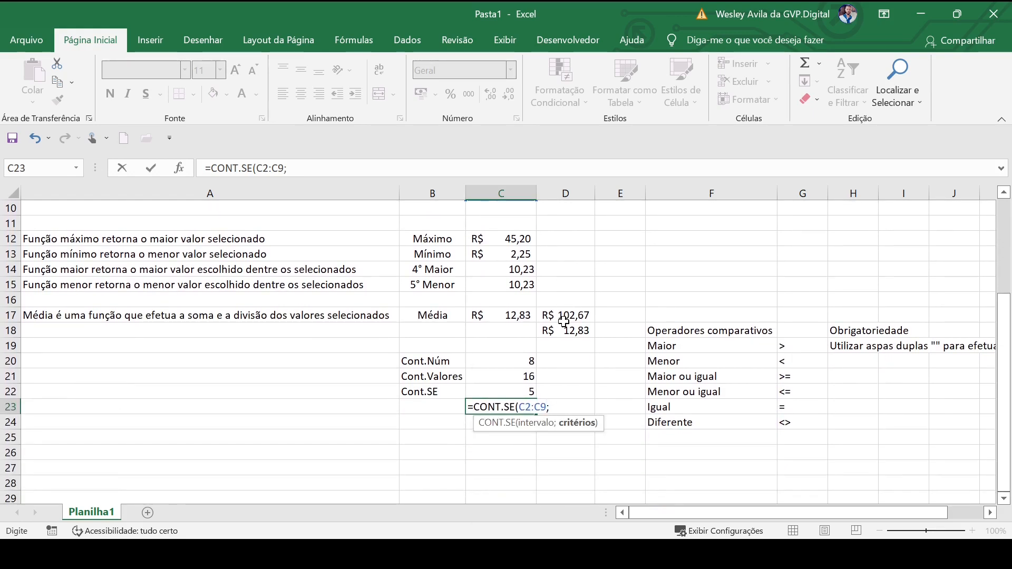
Try to enter the Cont.SE formula in C23 with the unquoted criterion <12.
type("<12")
key("Return")
key("Tab")
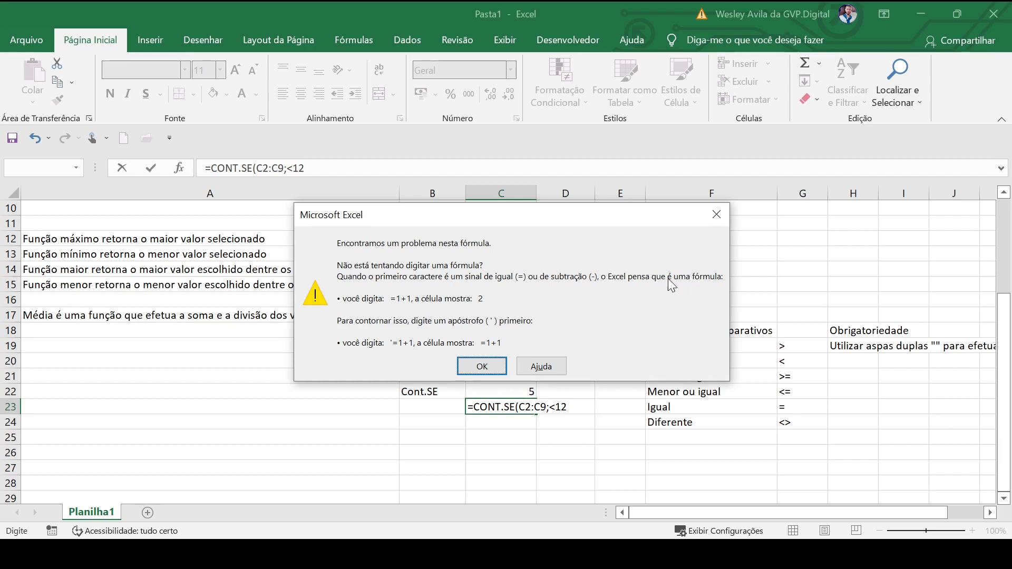
left_click(485, 371)
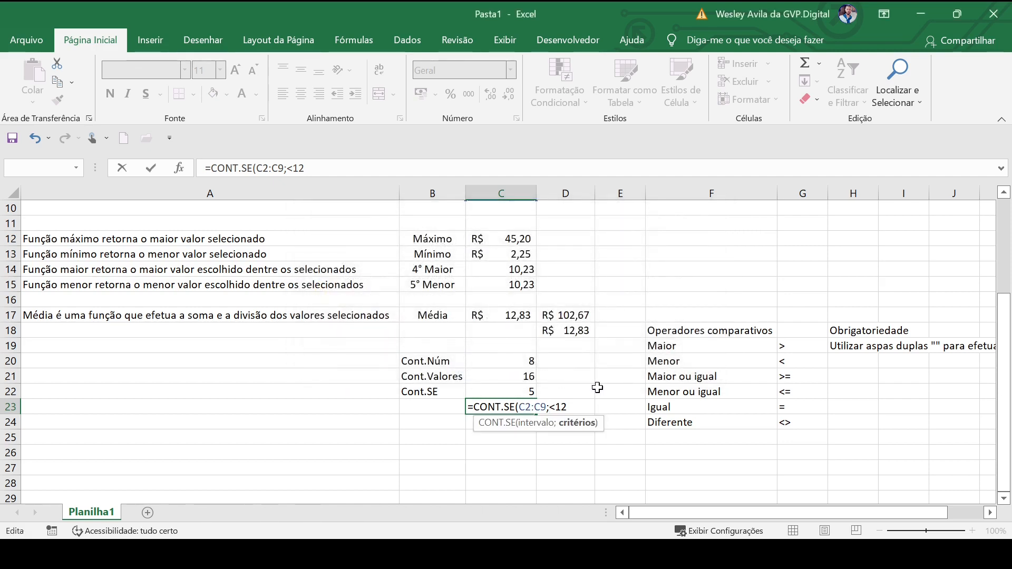
Enclose the criterion in C23 in double quotes as "<12" and complete the Cont.SE formula.
type("\"")
key("Right")
type("\"")
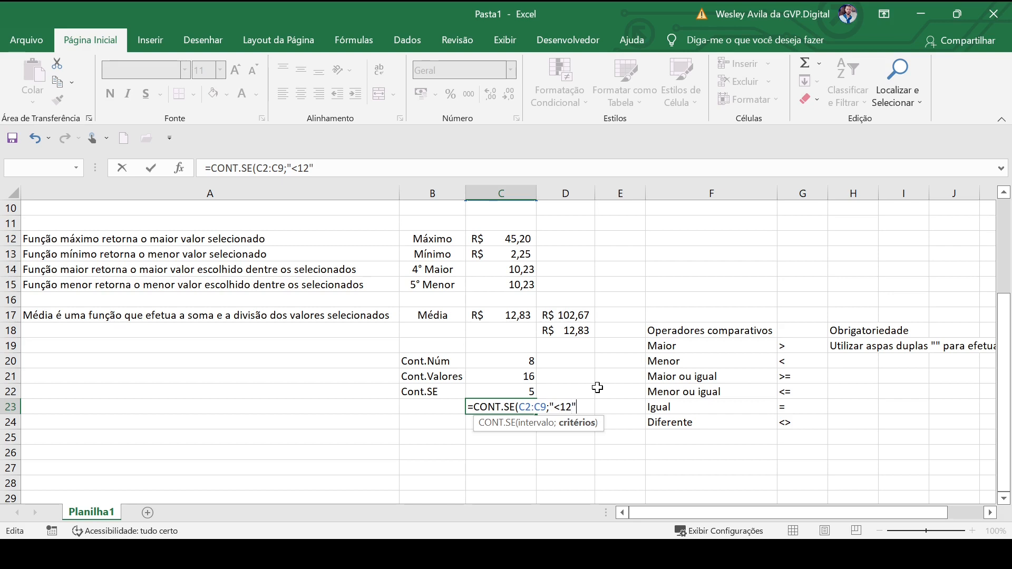
type(")")
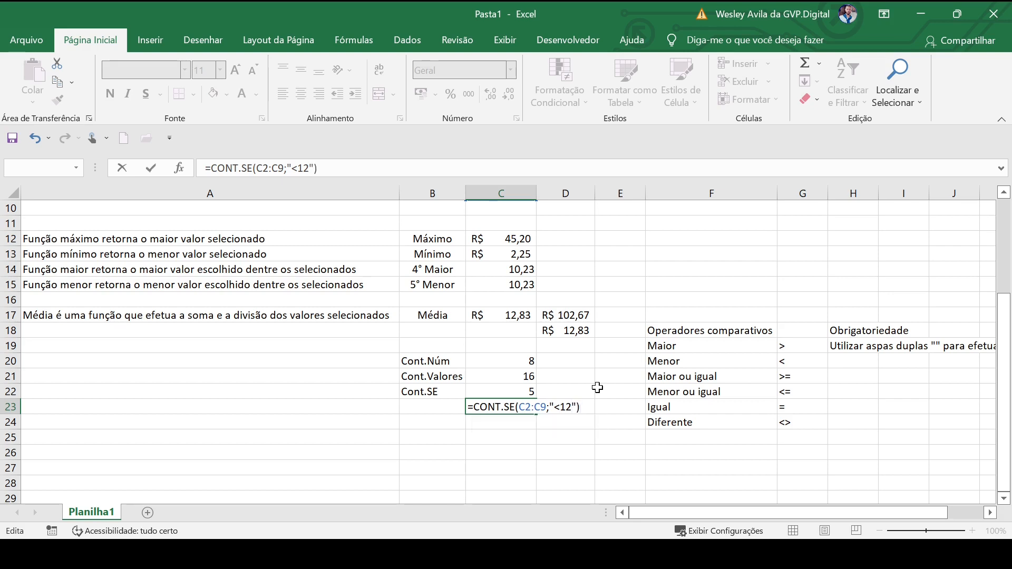
key("Return")
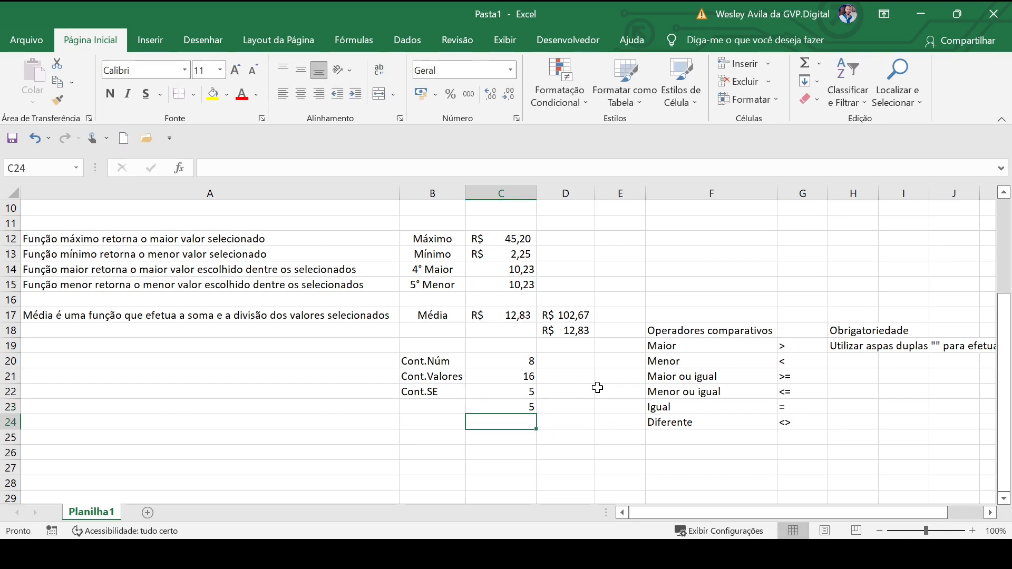
Review the less-than criterion inside the Cont.SE formula in C23.
double_click(519, 406)
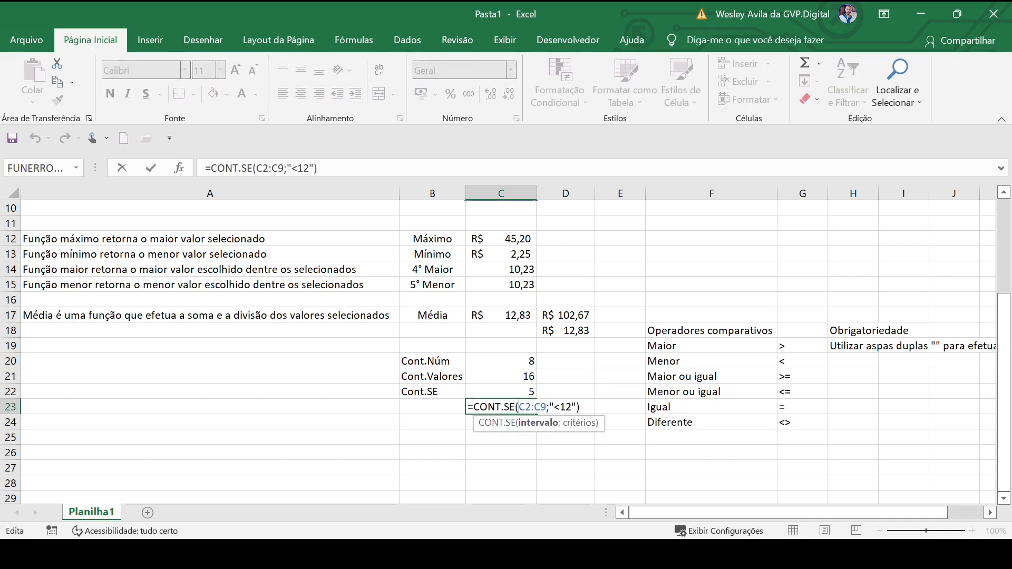
left_click_drag(554, 407, 572, 407)
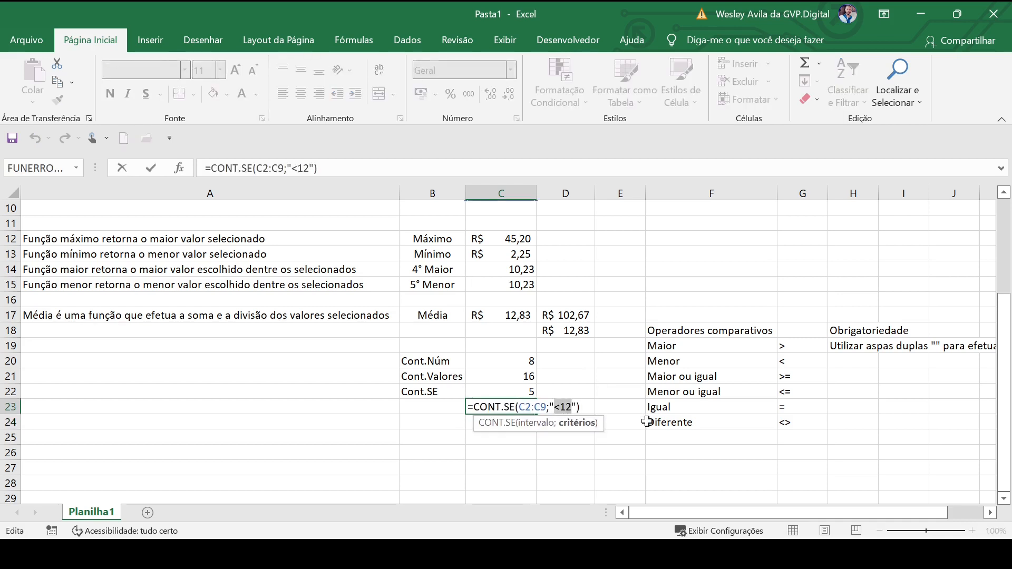
key("Return")
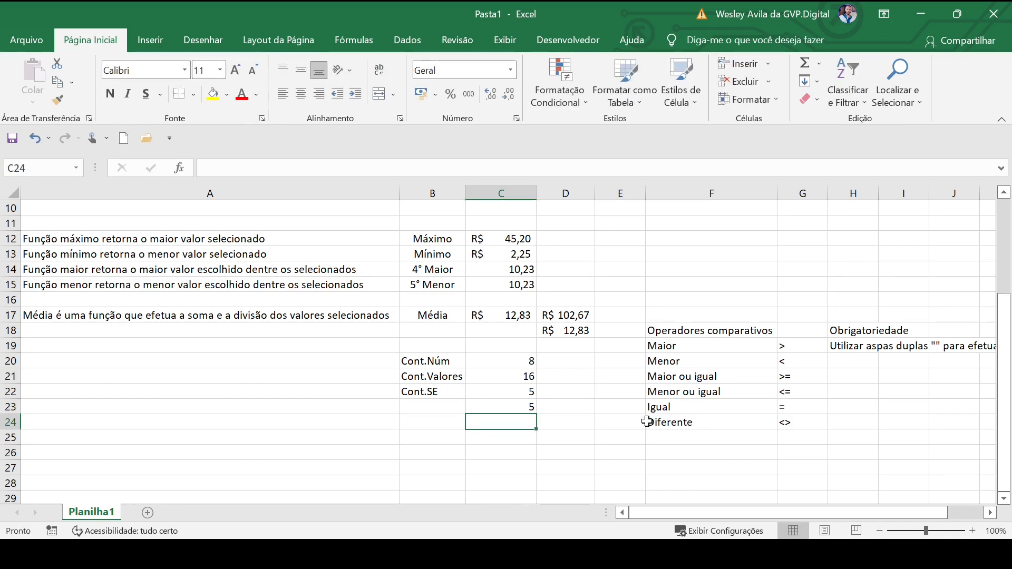
Start a Cont.SE formula in C24 that takes the unit prices C2:C9 as its interval.
type("co")
key("BackSpace")
key("BackSpace")
type("=")
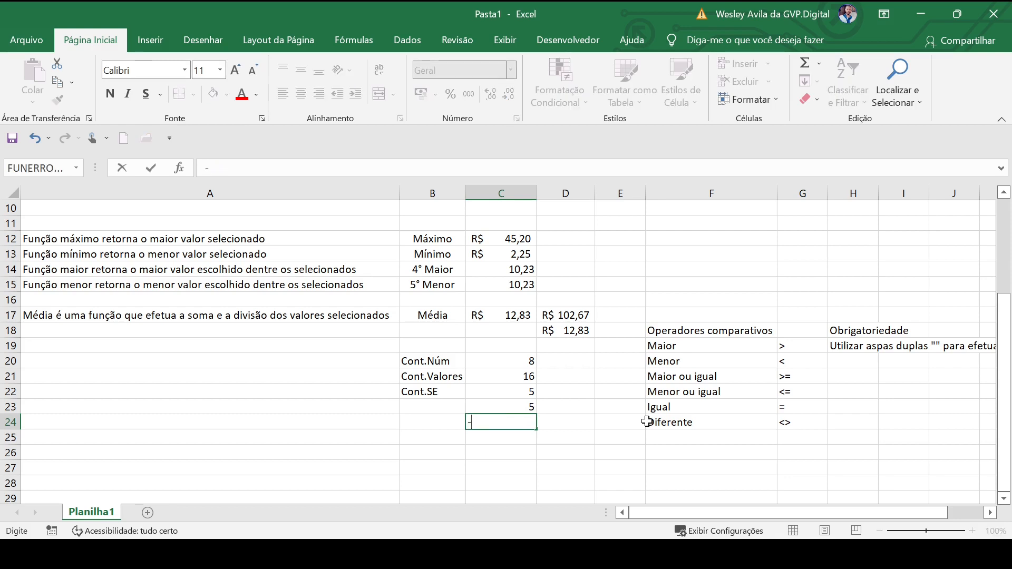
key("BackSpace")
type("=cont")
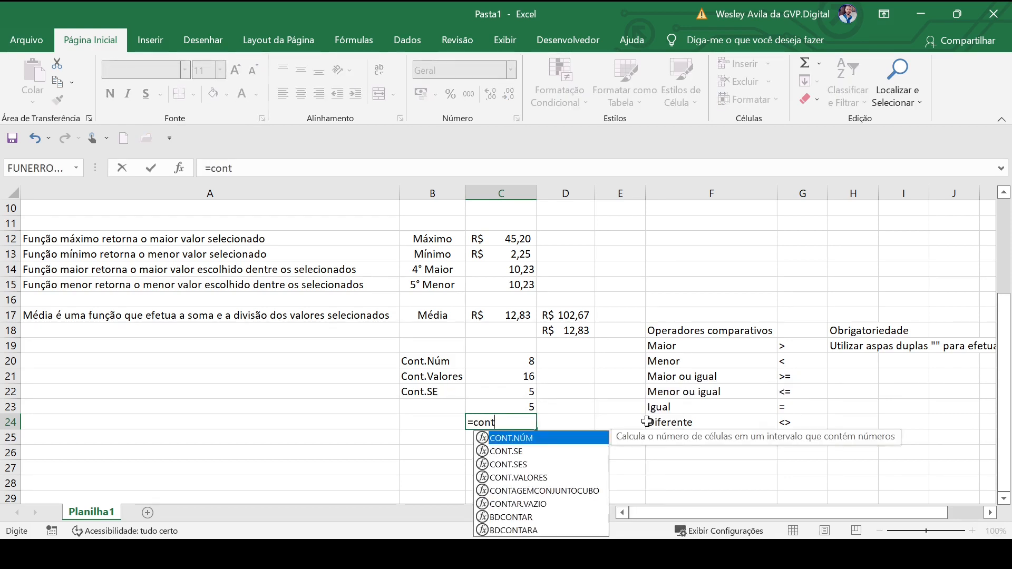
key("Down")
key("Tab")
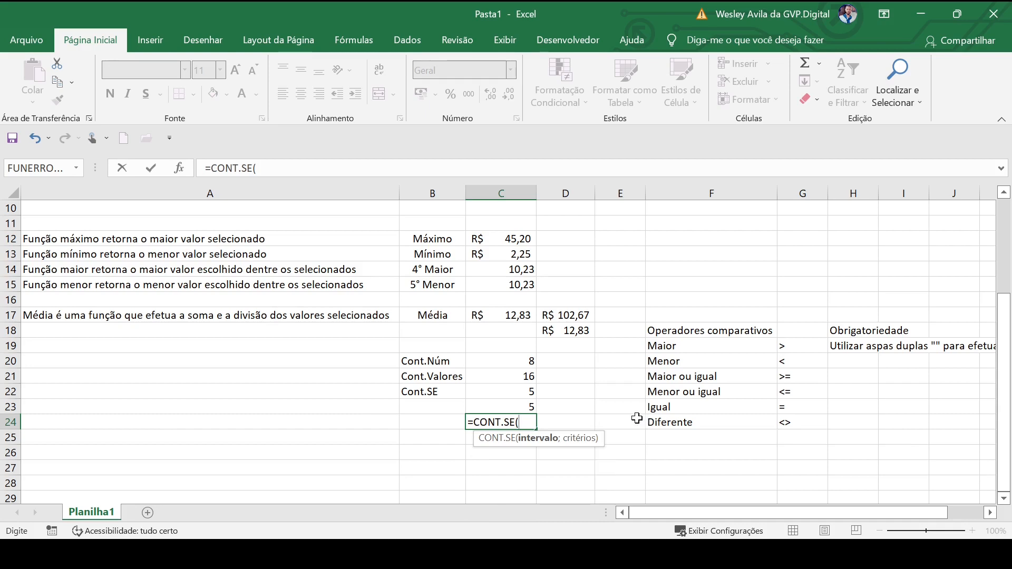
scroll(647, 421, "up", 3)
left_click_drag(500, 223, 506, 332)
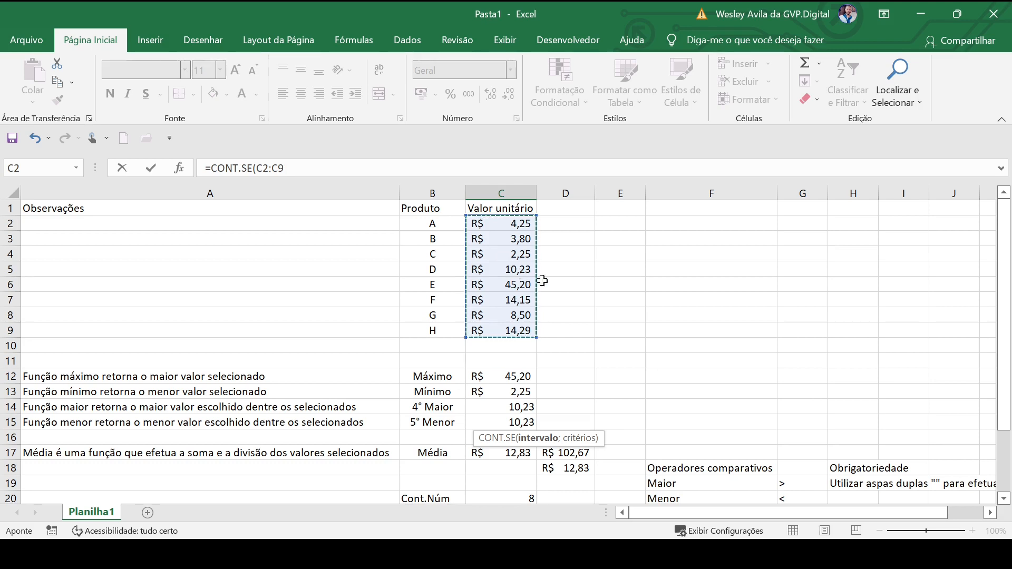
scroll(637, 310, "down", 2)
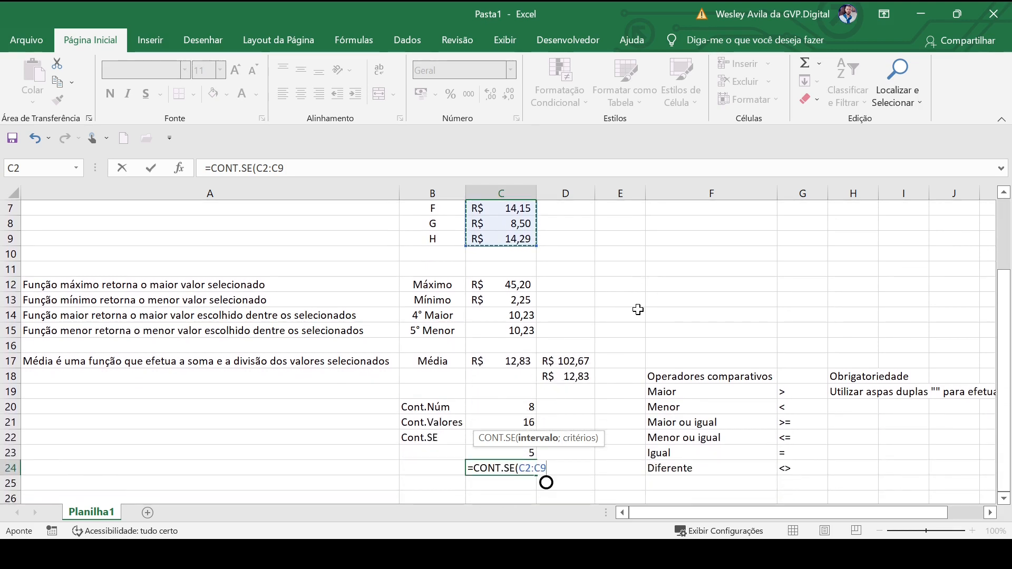
Complete the Cont.SE formula in C24 with the quoted criterion "=10,23".
type(";")
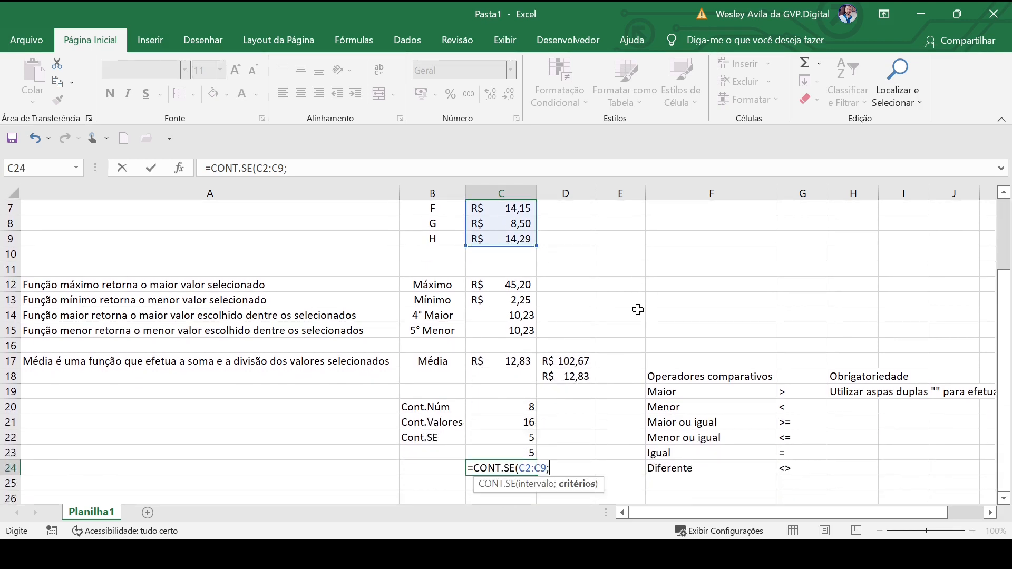
type("10")
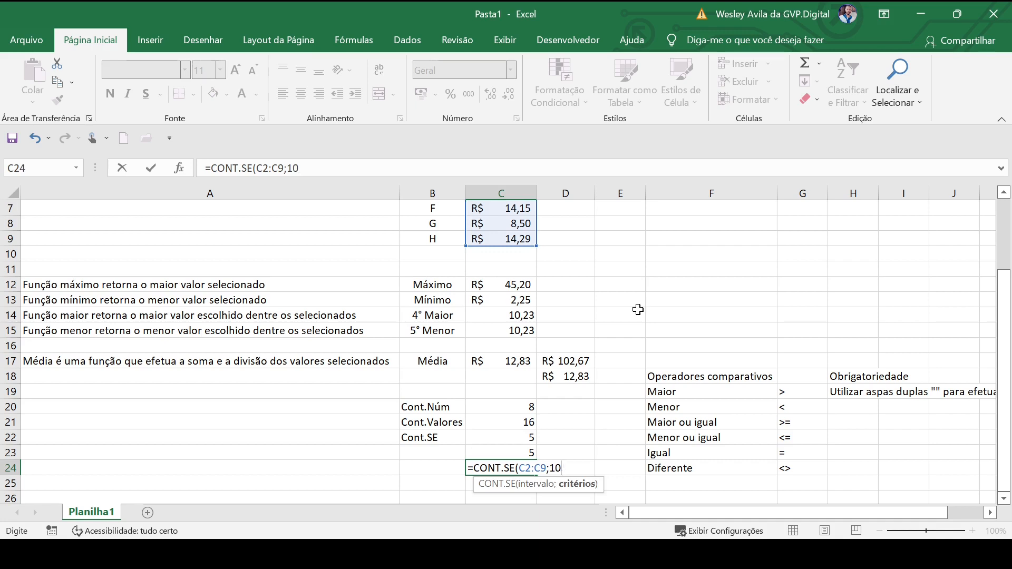
key("BackSpace")
key("BackSpace")
type("\"")
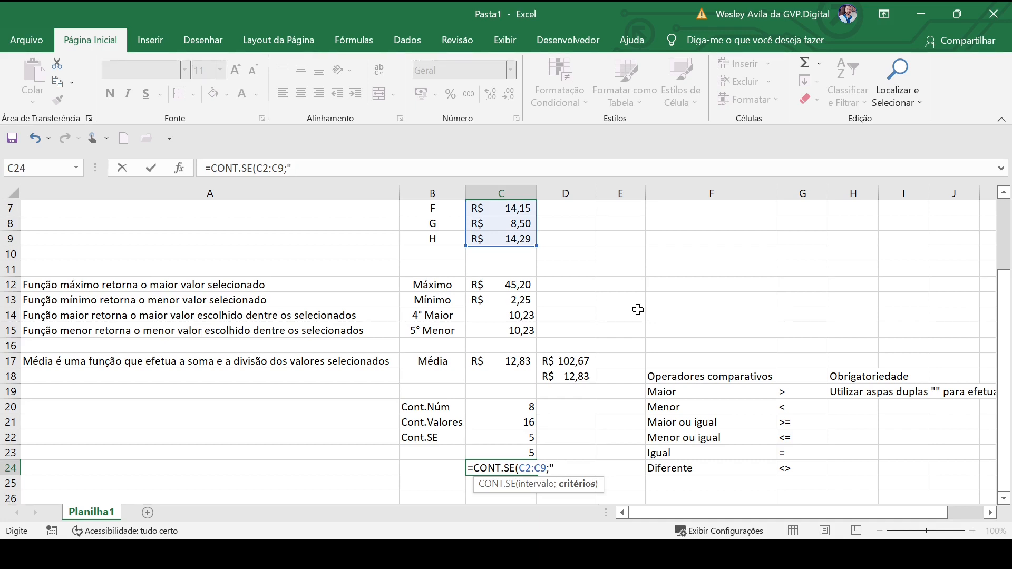
type("=10,23\"")
key("Return")
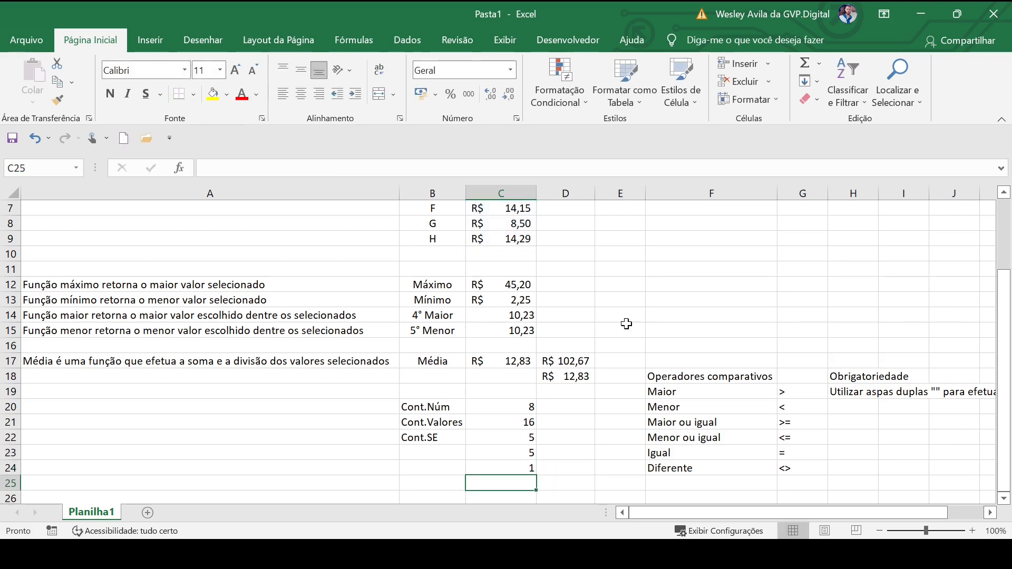
Check the Cont.SE result in C24 against the unit prices, picking out product D's price in C5.
scroll(628, 327, "up", 2)
left_click_drag(499, 228, 504, 332)
left_click(501, 268)
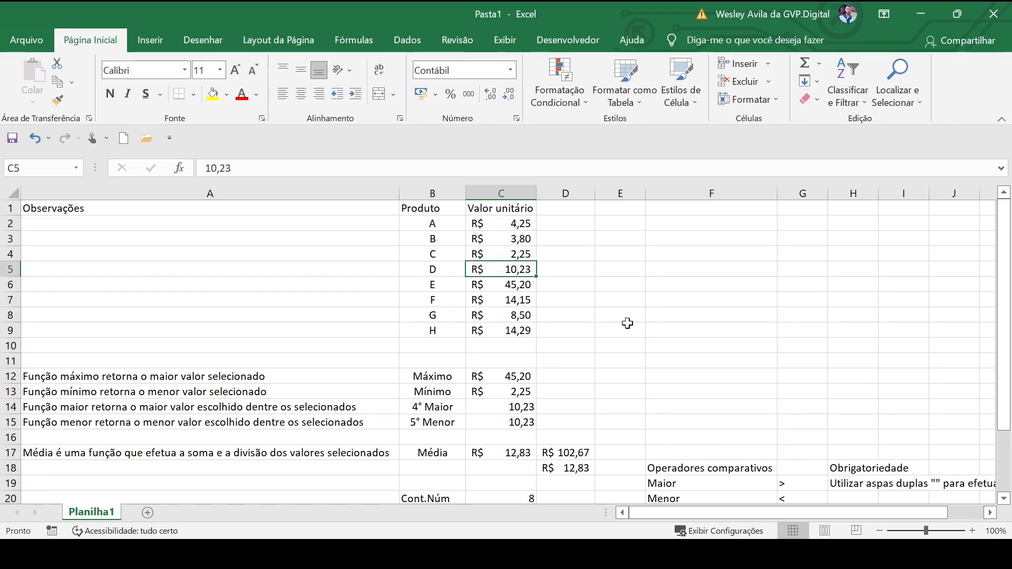
scroll(628, 323, "down", 4)
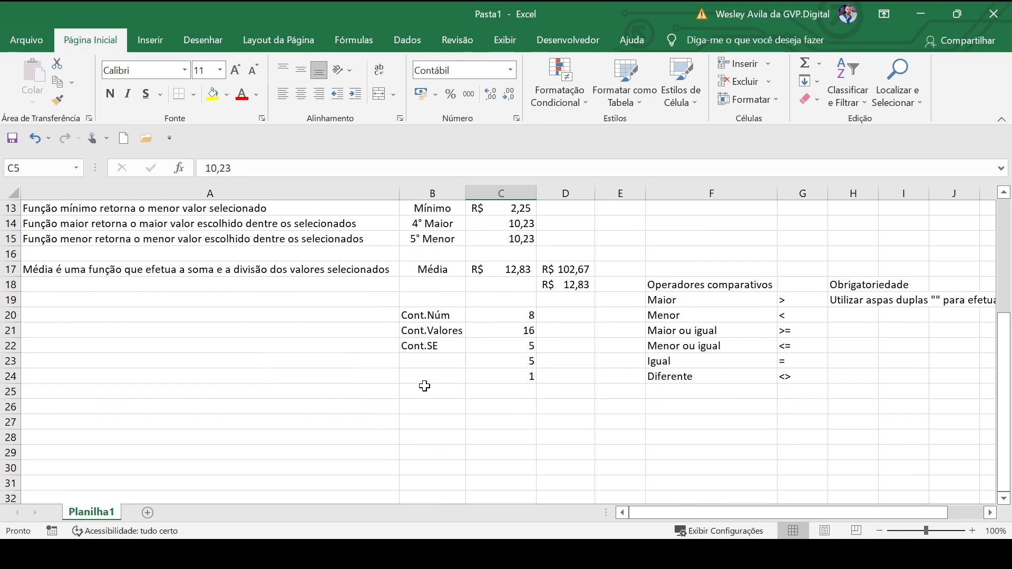
Start a Cont.SE formula in C25 using the unit prices C2:C9 as the interval.
left_click(496, 390)
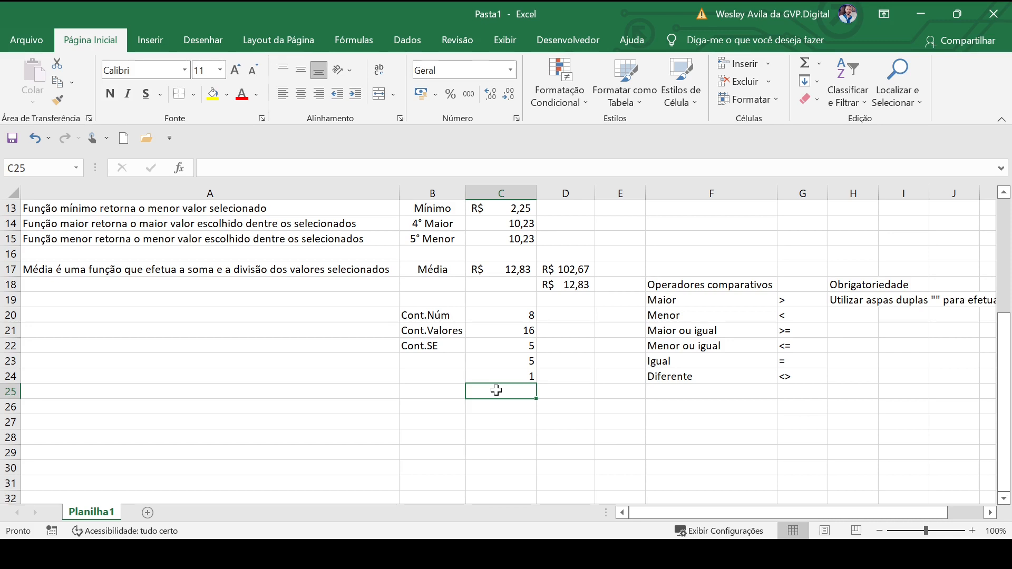
type("=con")
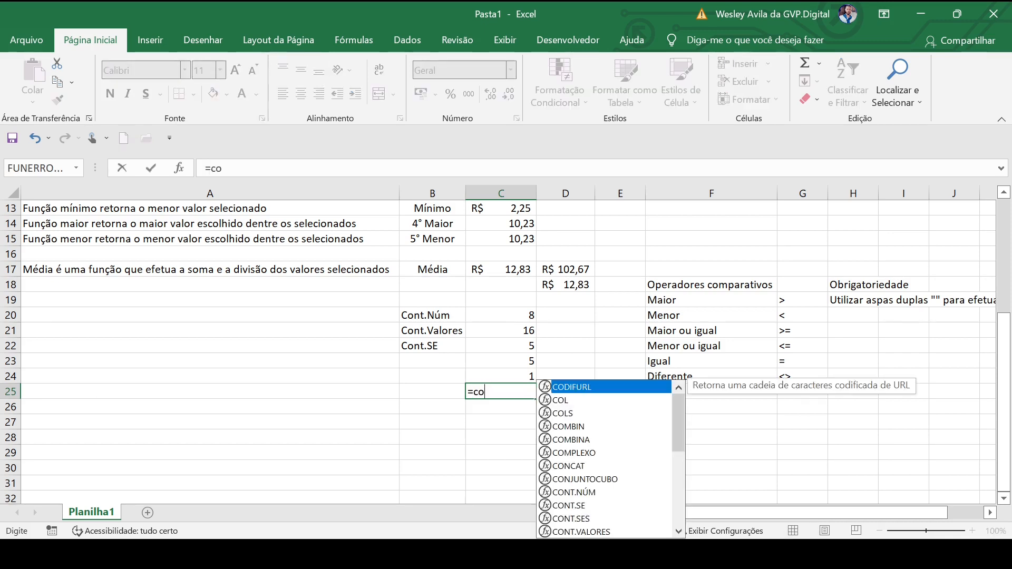
key("Down")
key("Down")
key("Down")
key("Tab")
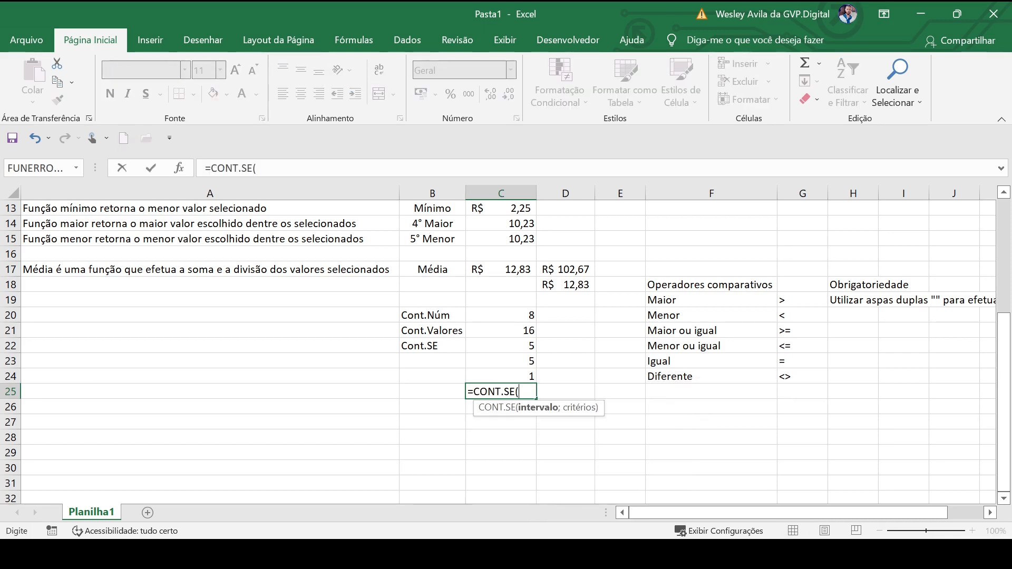
scroll(497, 389, "up", 4)
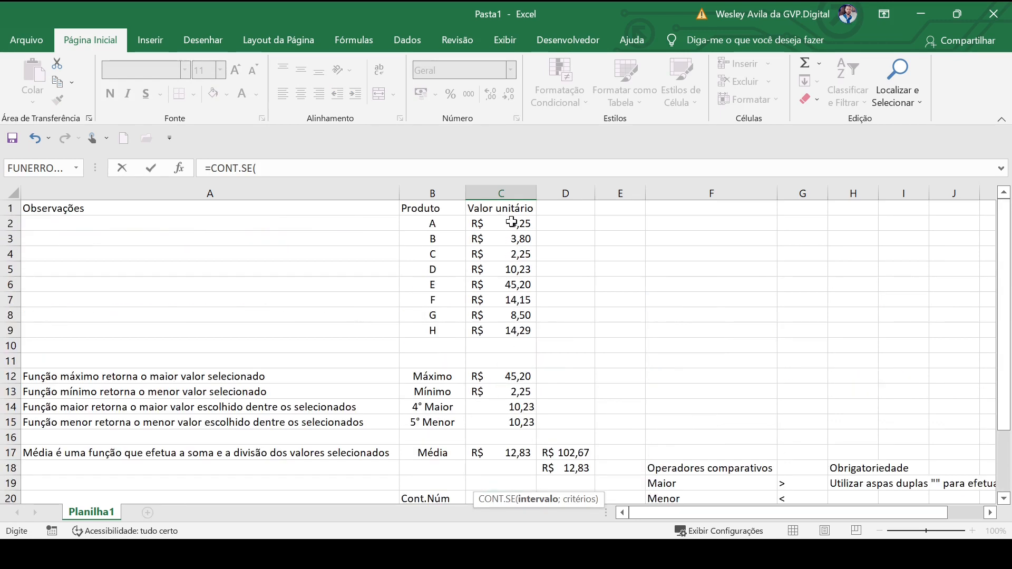
left_click_drag(509, 222, 519, 332)
type(";")
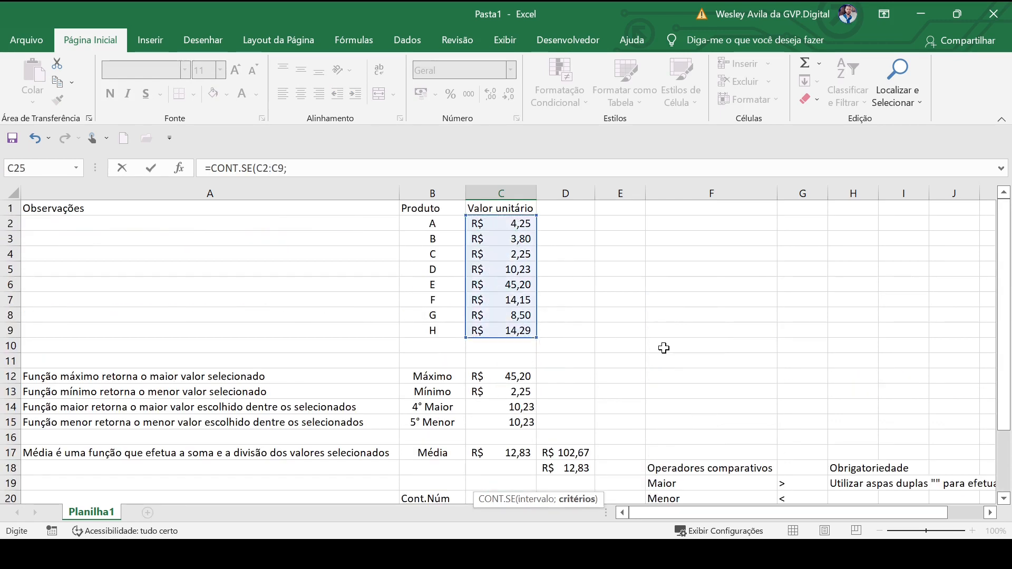
Complete the Cont.SE formula in C25 with the quoted not-equal criterion "<>10,23".
type("\"")
scroll(663, 347, "down", 2)
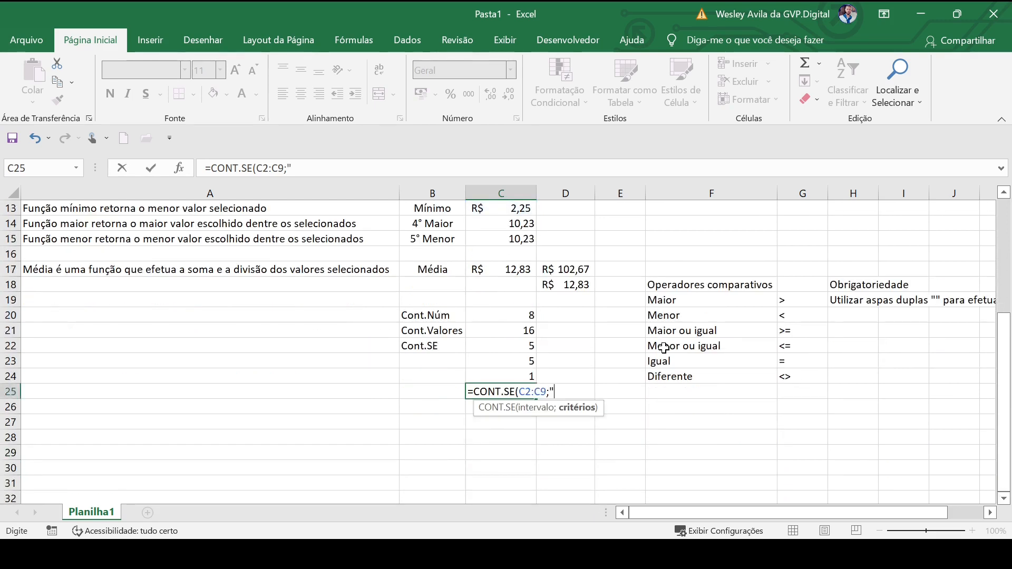
type("<>10,23")
key("Return")
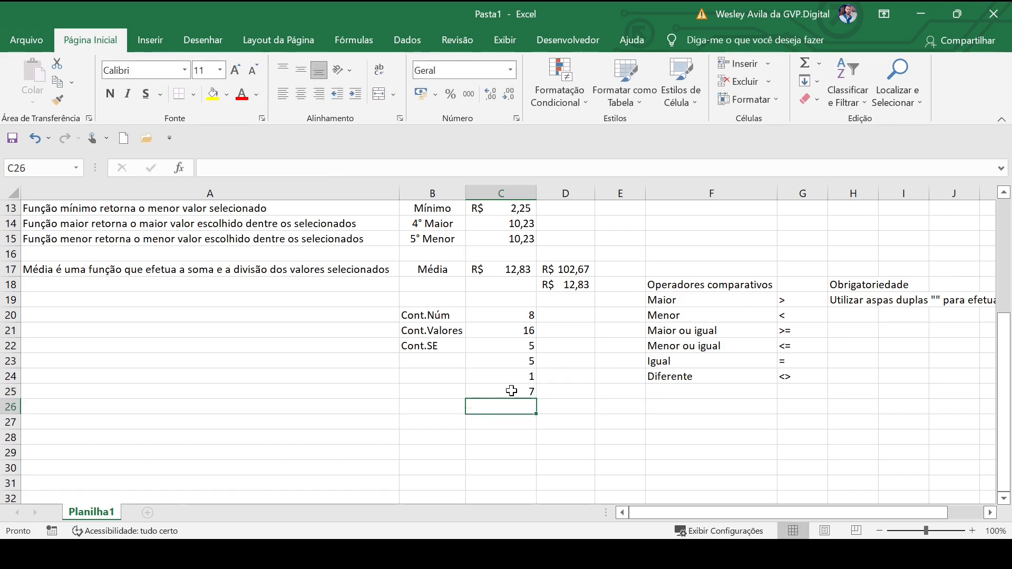
Check the not-equal Cont.SE formula in C25 against the unit prices in C2:C9.
left_click(511, 391)
scroll(666, 435, "up", 4)
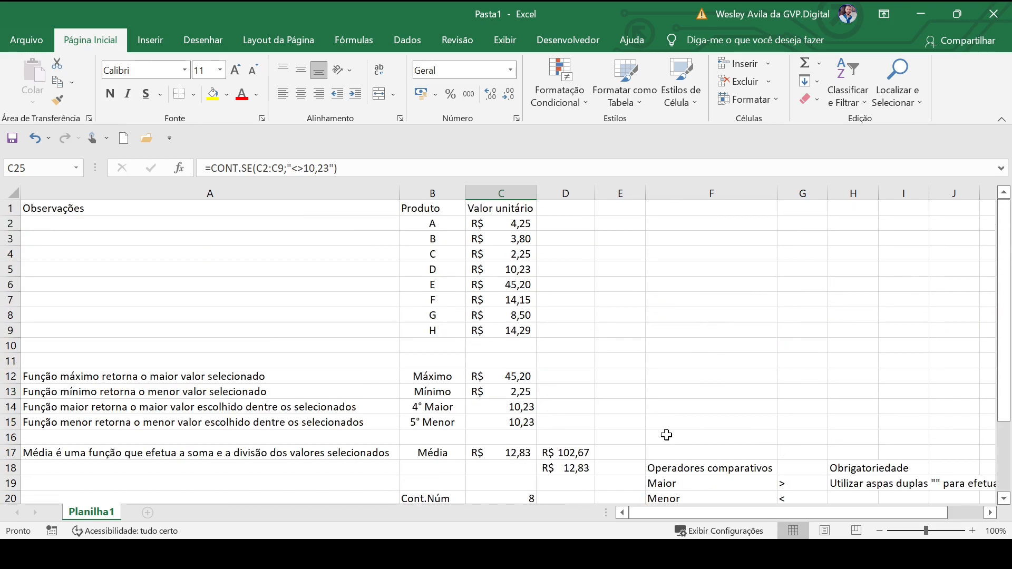
left_click_drag(493, 225, 496, 331)
left_click(625, 369)
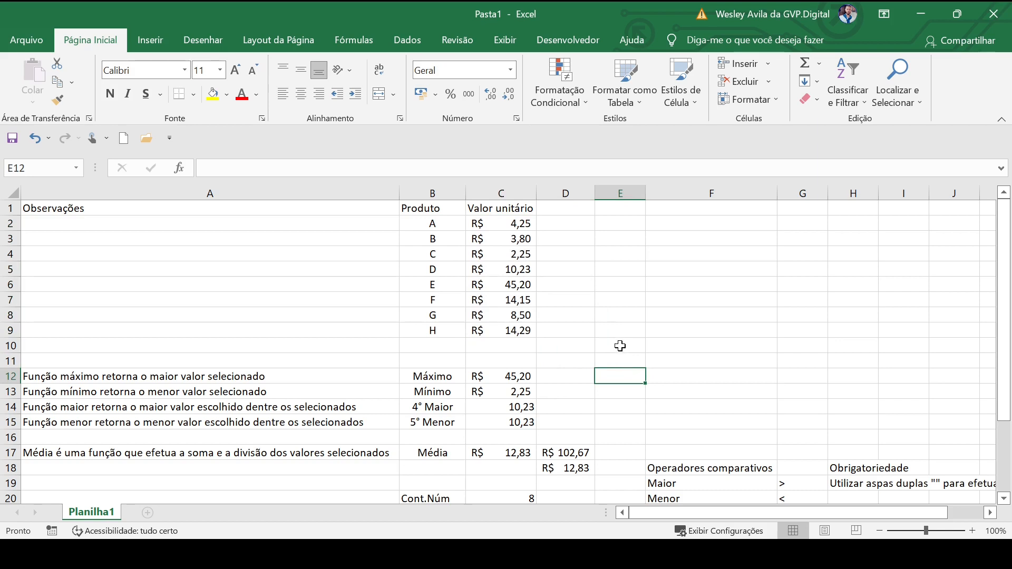
Review the counting function results in C20:C25 beside the list of comparison operators.
scroll(618, 343, "down", 4)
scroll(618, 343, "down", 1)
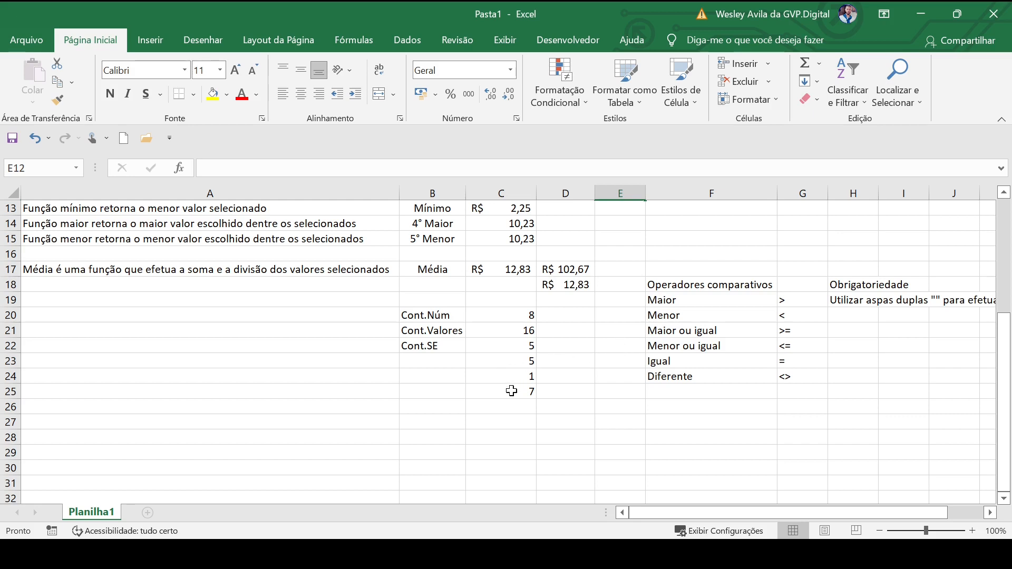
left_click_drag(512, 390, 519, 315)
left_click(589, 399)
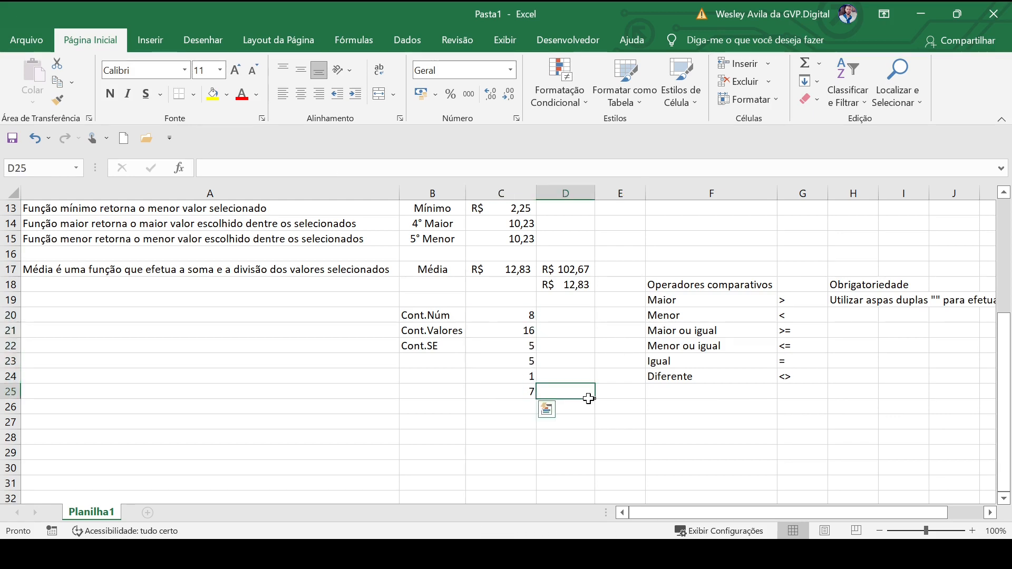
left_click(477, 393)
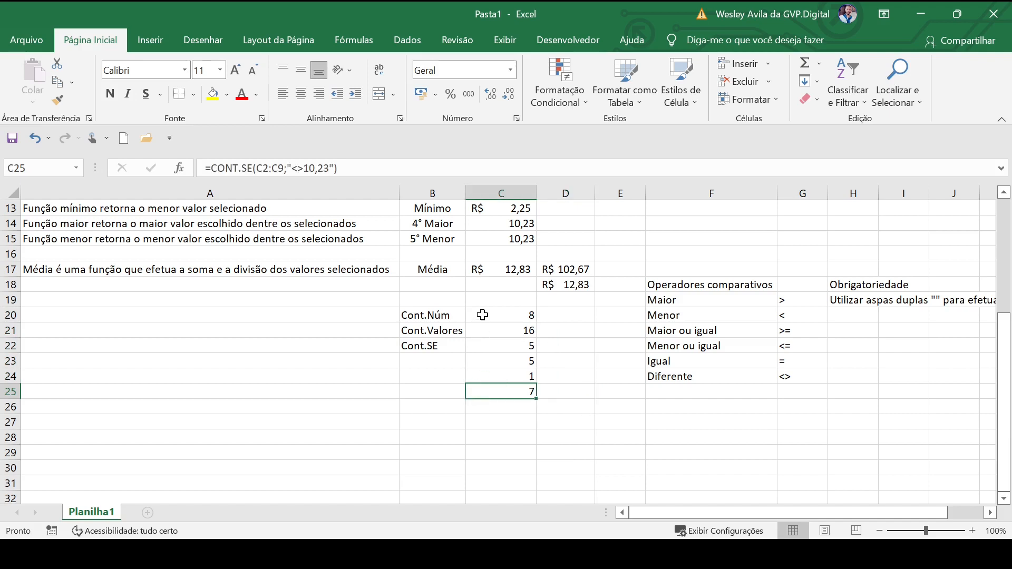
left_click_drag(482, 314, 514, 392)
left_click(574, 377)
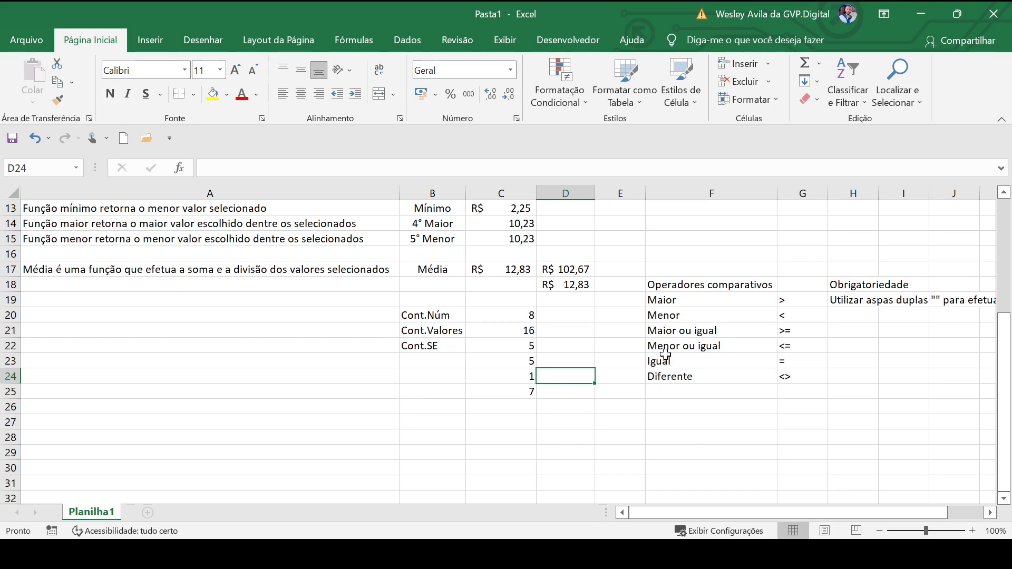
Begin the Cont.Núm observation in A20 with "Efetua a contagem de valores selecionados (valores numéricos".
left_click(349, 318)
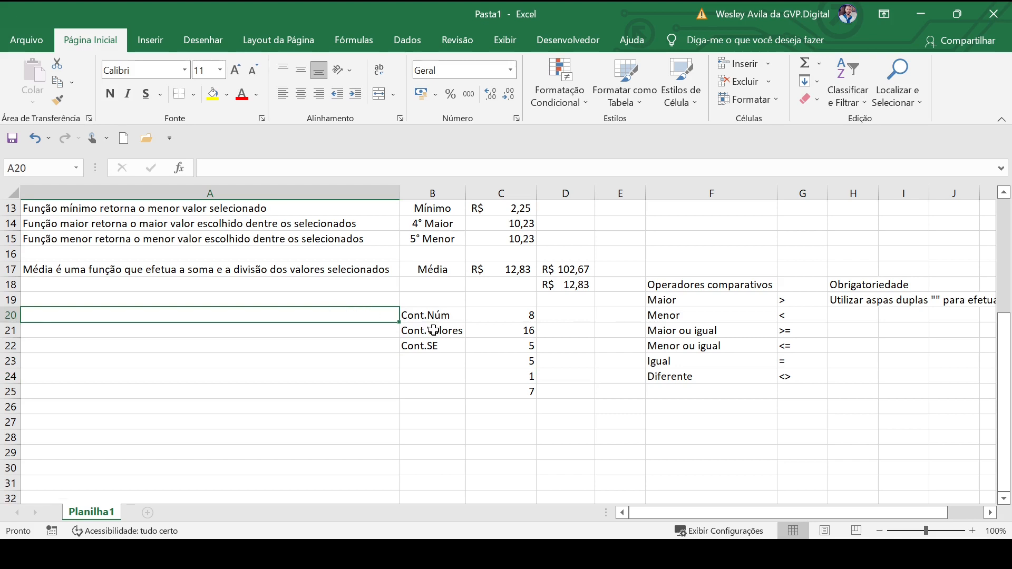
scroll(572, 377, "up", 4)
scroll(628, 392, "down", 2)
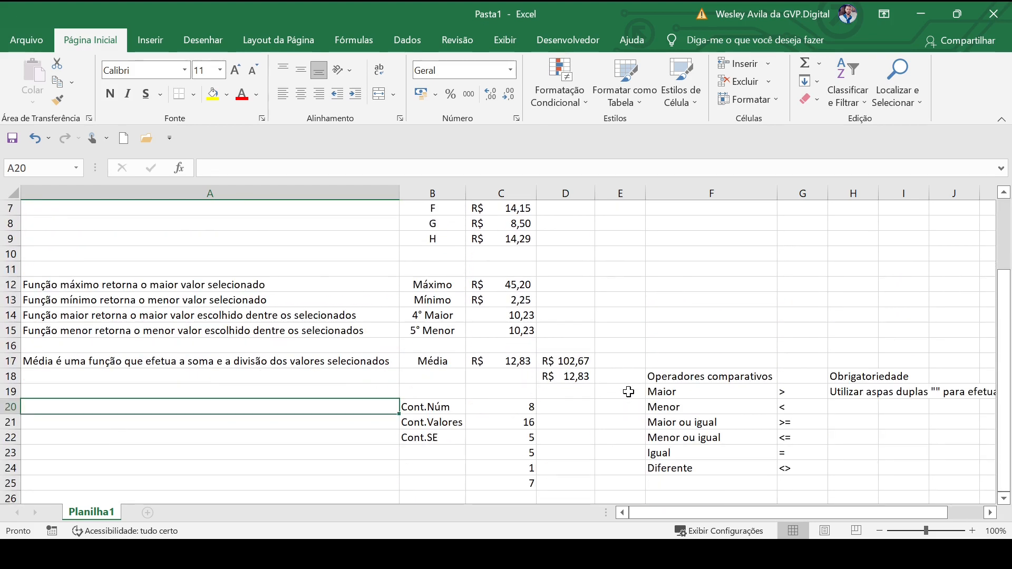
scroll(628, 392, "up", 2)
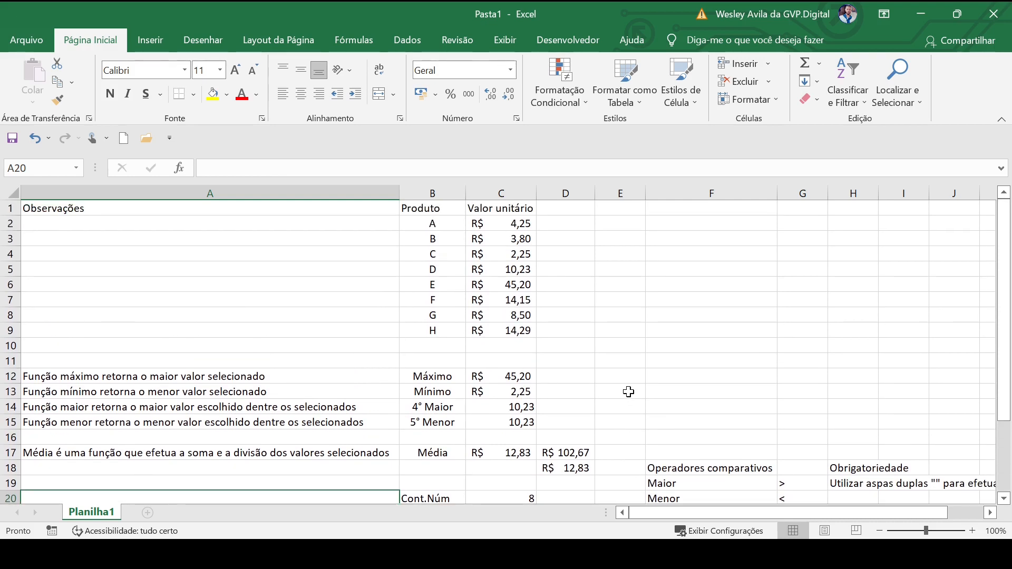
scroll(628, 391, "down", 1)
scroll(628, 392, "down", 2)
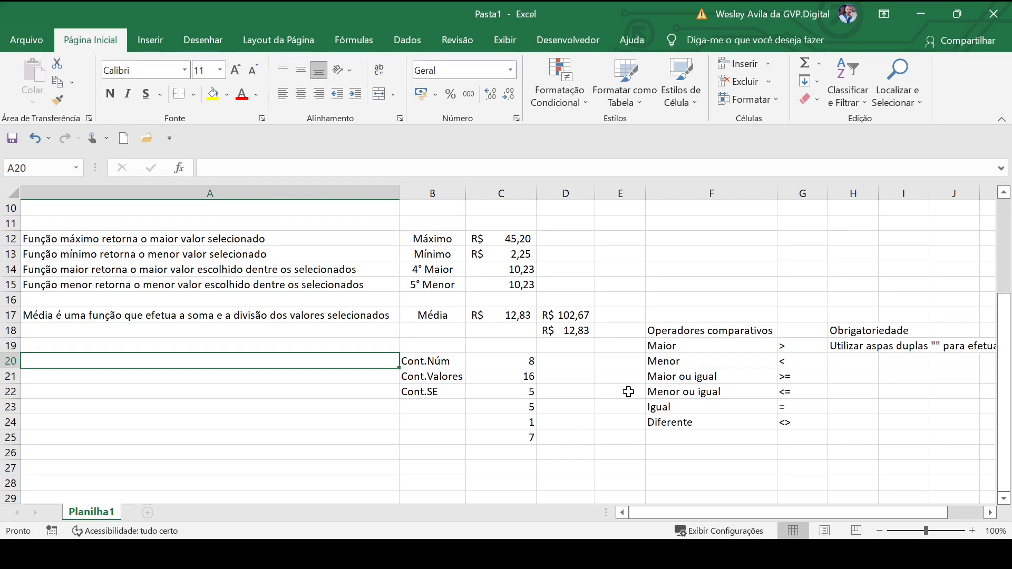
type("C")
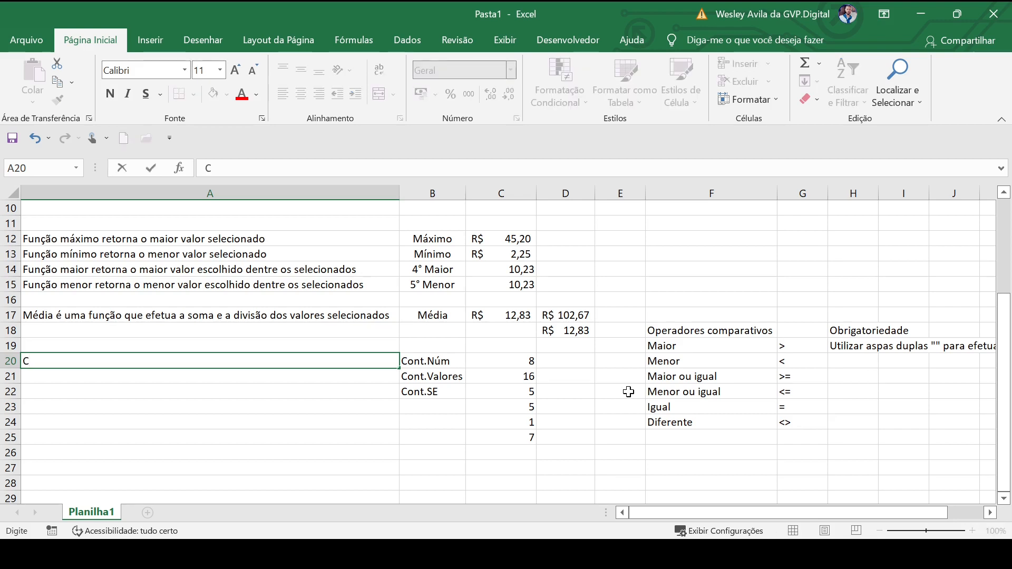
key("BackSpace")
type("Efetua a contagem de valor")
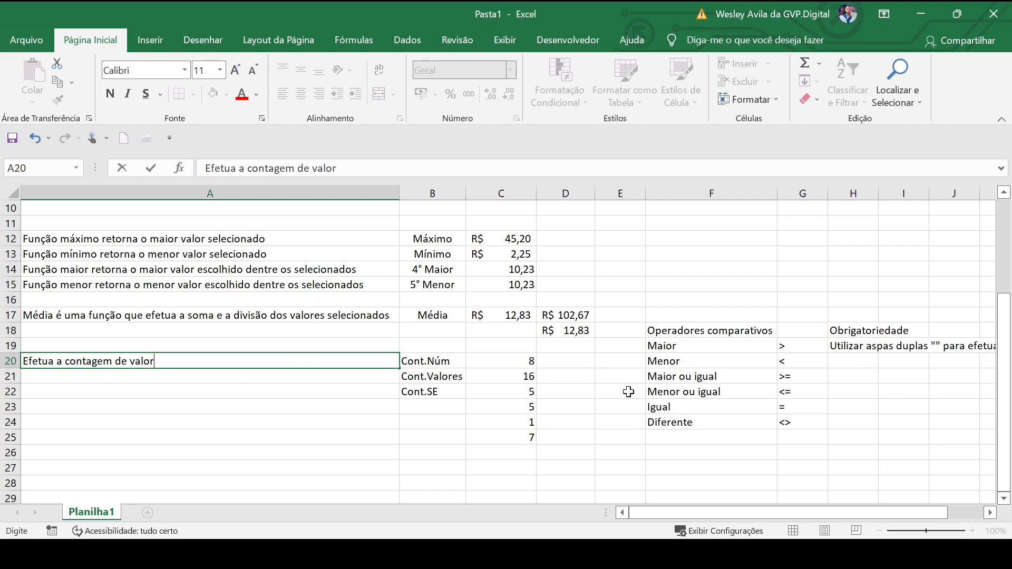
type("es seleciona")
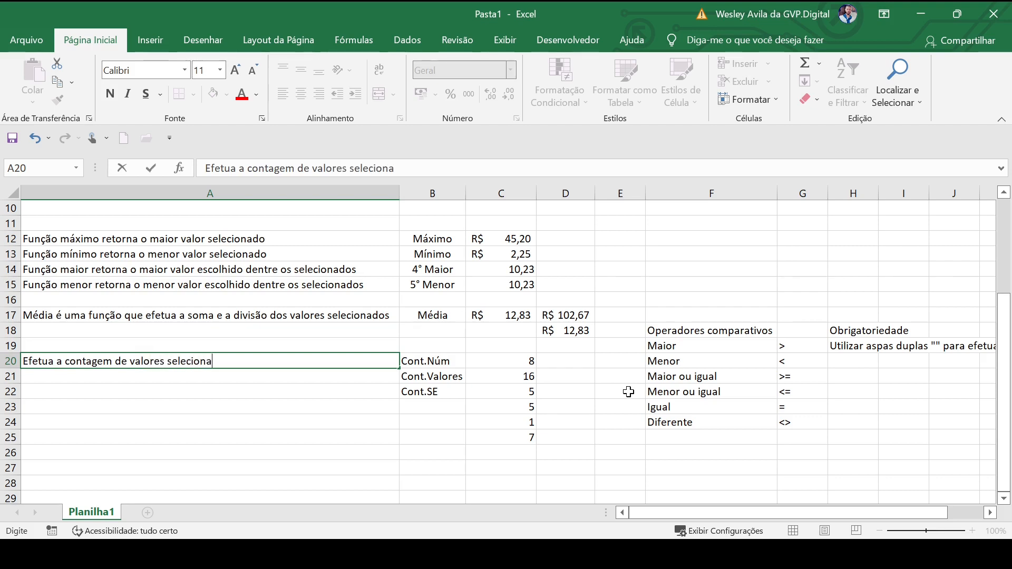
type("dos (valore")
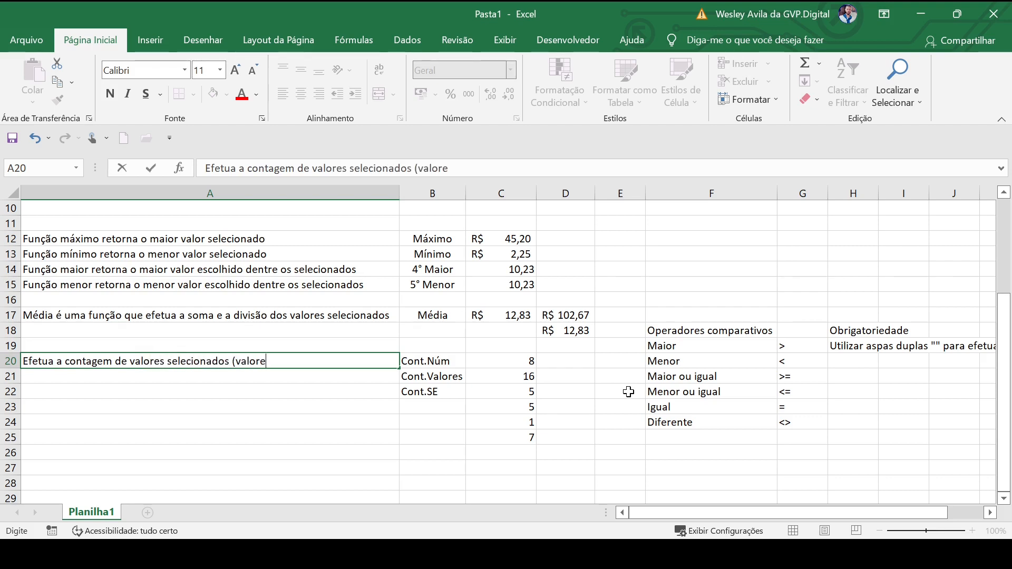
type("s numéricos")
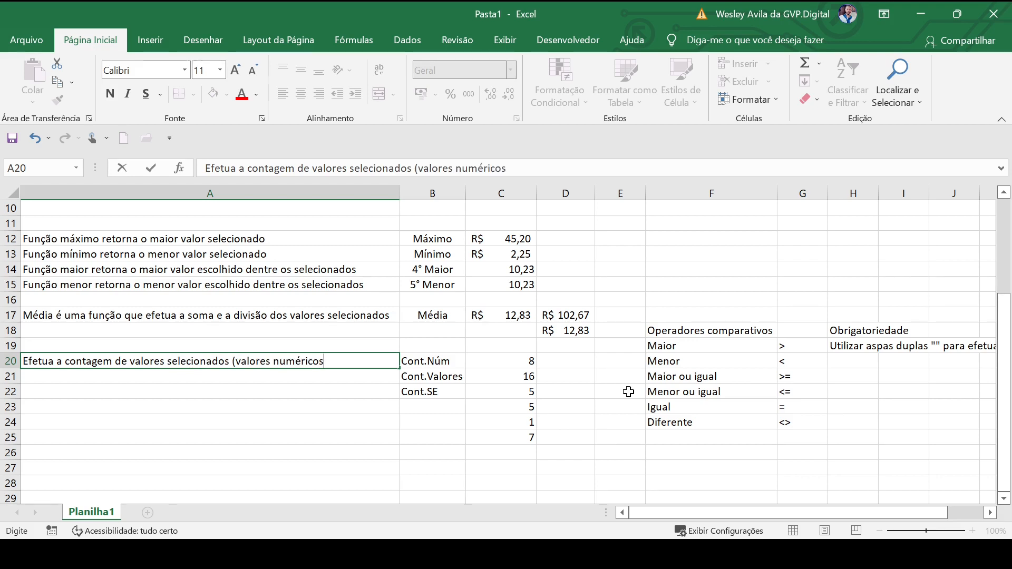
Finish the A20 observation with "). Esta função ignora células que contenham valores textuais".
type("). Esta func")
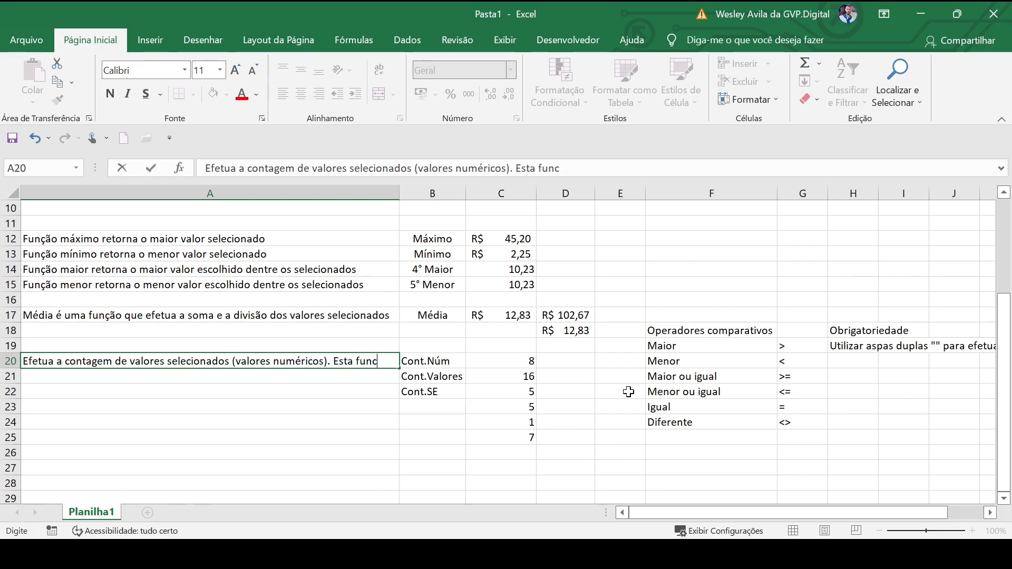
type("ão")
key("BackSpace")
key("BackSpace")
type("ção ignora c")
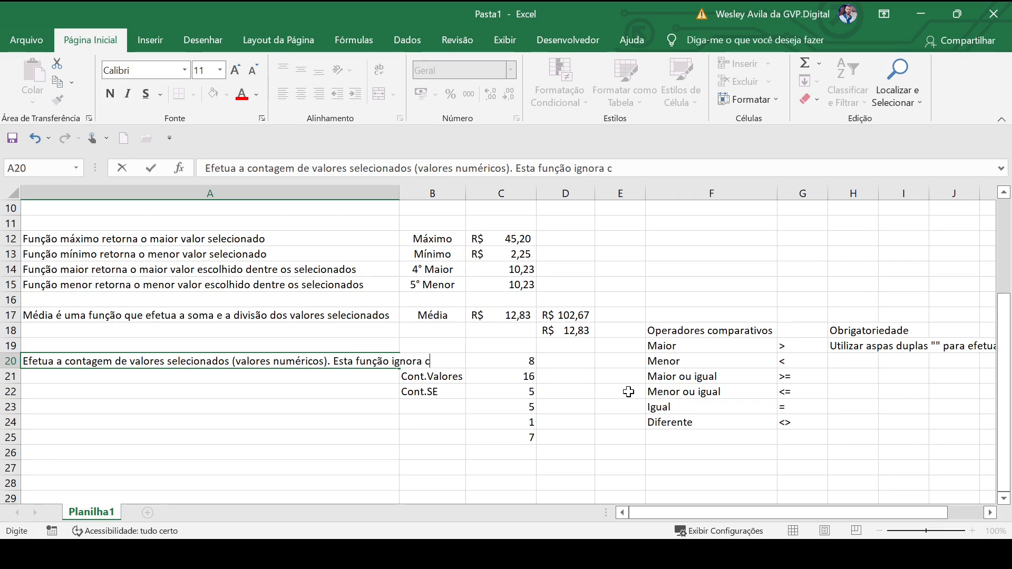
type("élulas ")
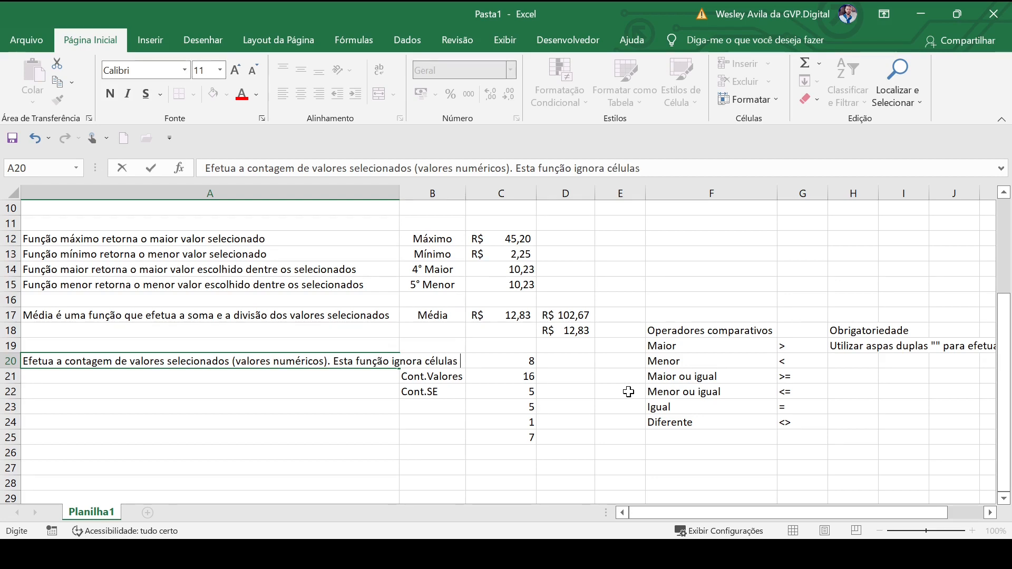
type("que contenham val")
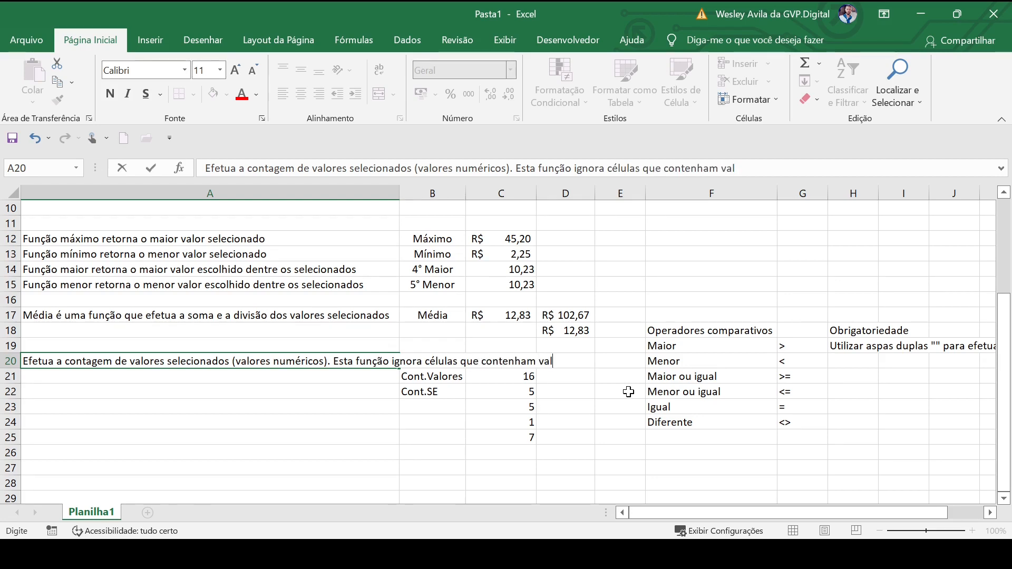
type("ores textuais")
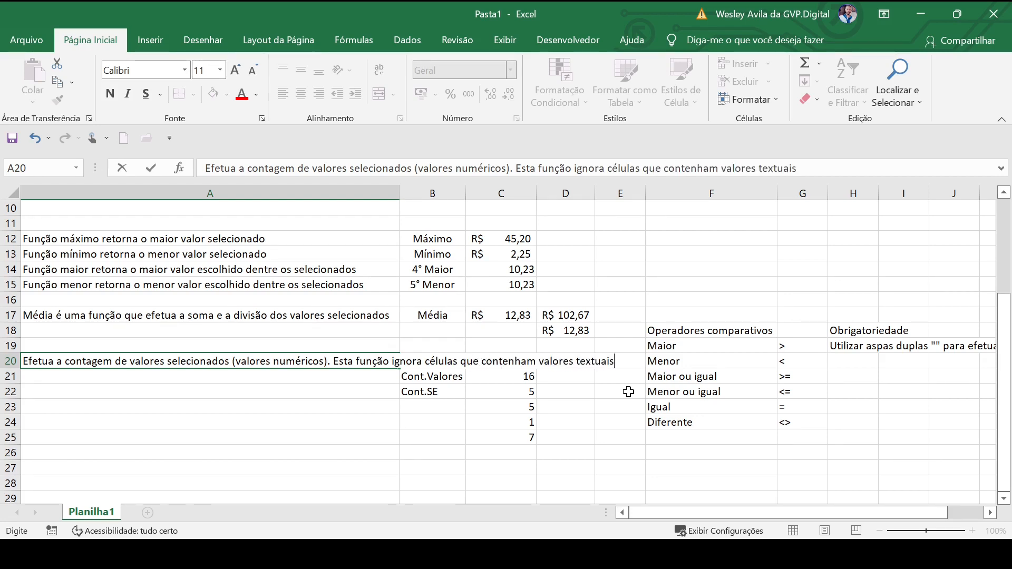
key("Return")
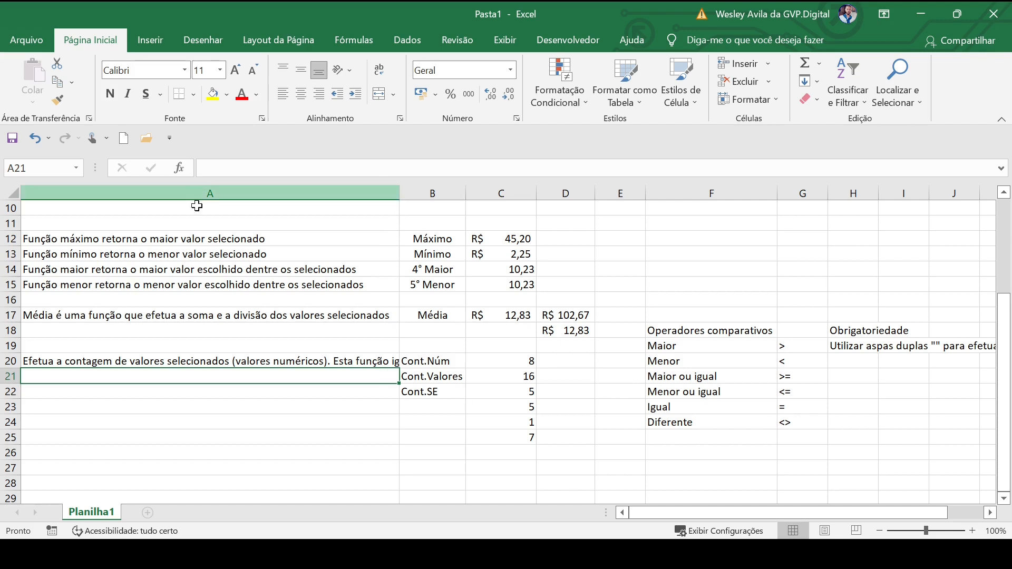
Wrap the text of the observation in A20 and copy it to A21 beside Cont.Valores.
left_click(253, 364)
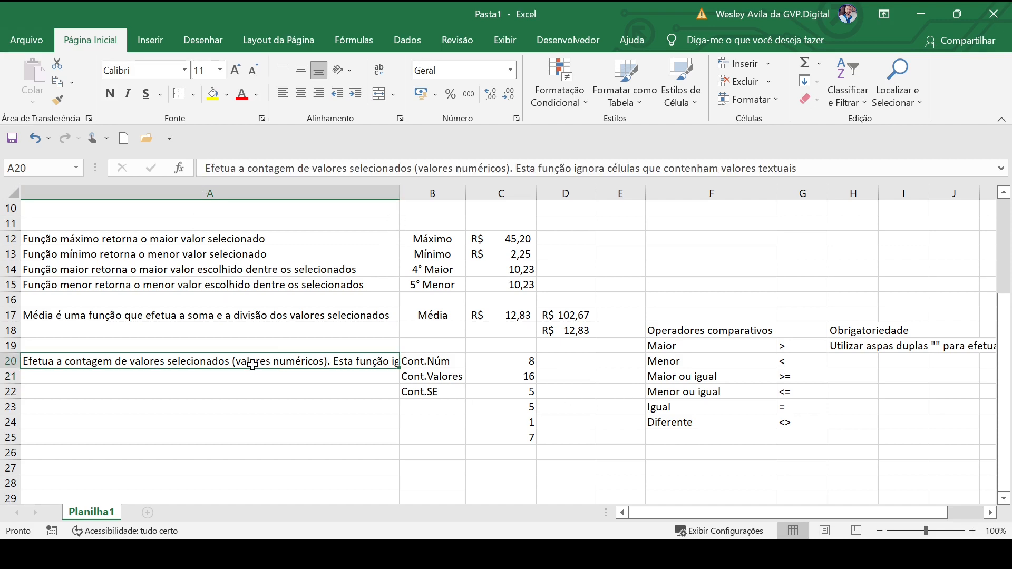
left_click(378, 68)
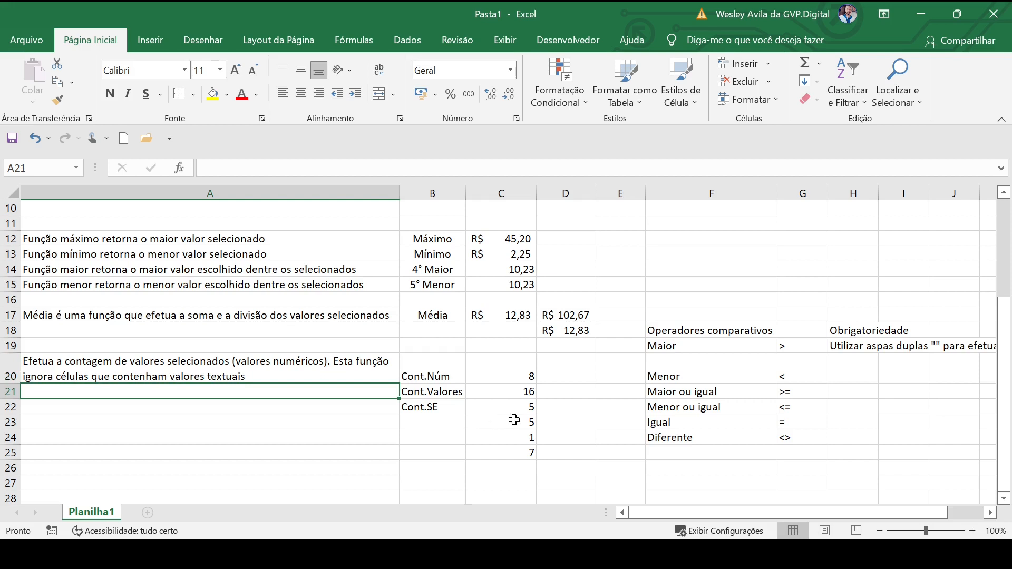
left_click(285, 363)
key("ctrl+c")
left_click(285, 397)
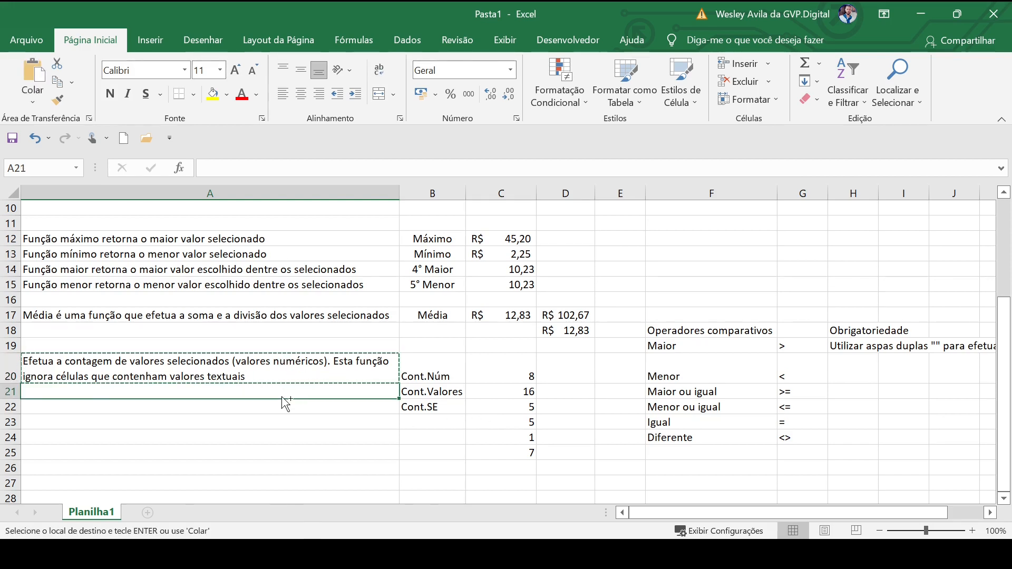
key("ctrl+v")
key("Escape")
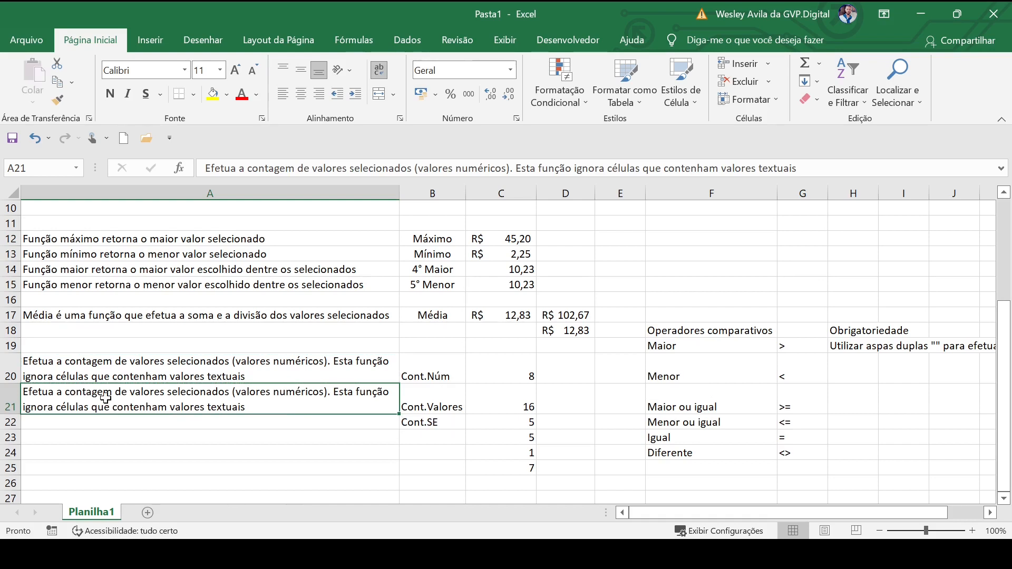
Reword the A21 observation as "Efetua a contagem de valores selecionados, tanto valores numéricos, quanto valores textuais".
key("F2")
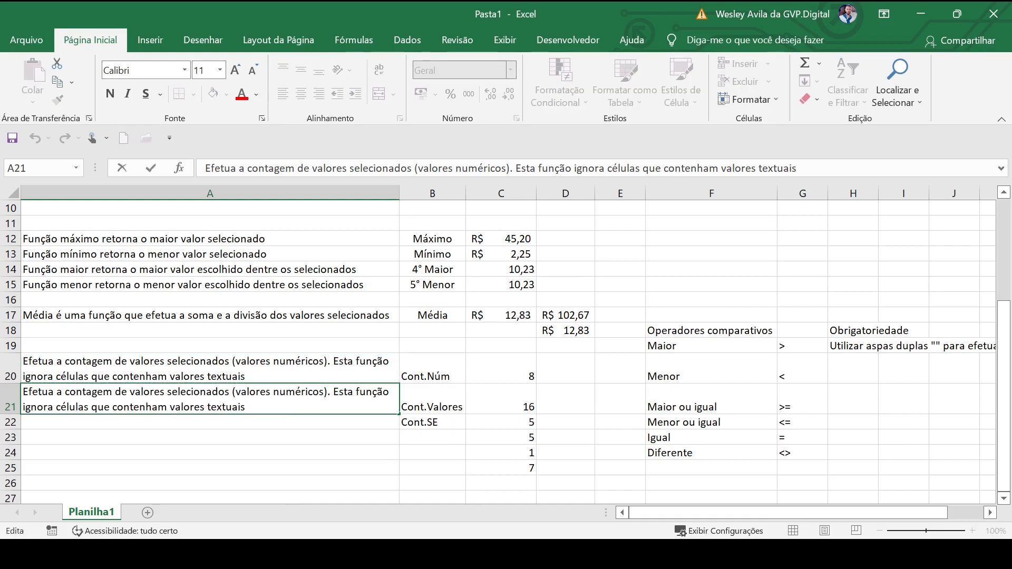
left_click_drag(235, 393, 354, 393)
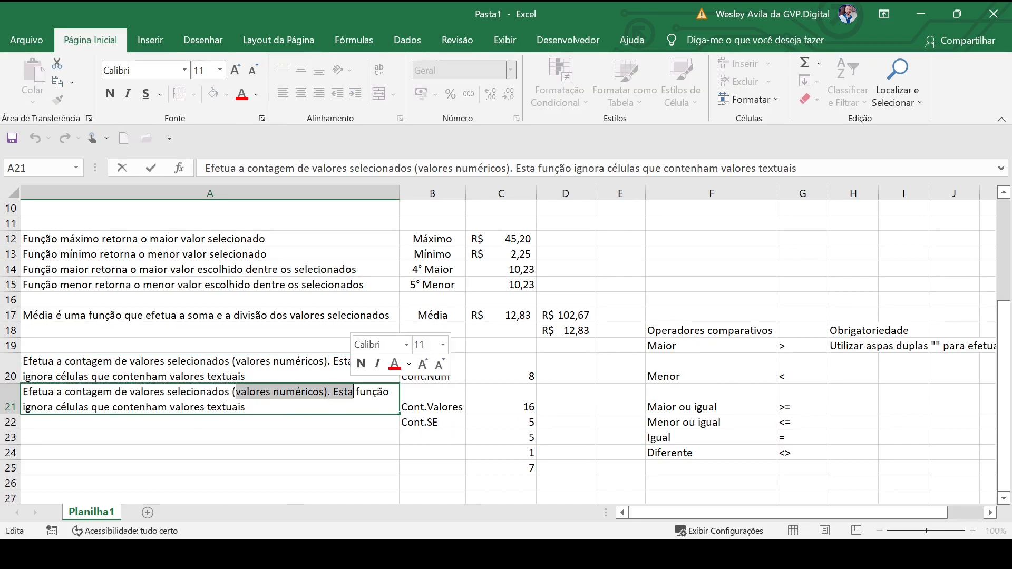
key("BackSpace")
key("BackSpace")
key("BackSpace")
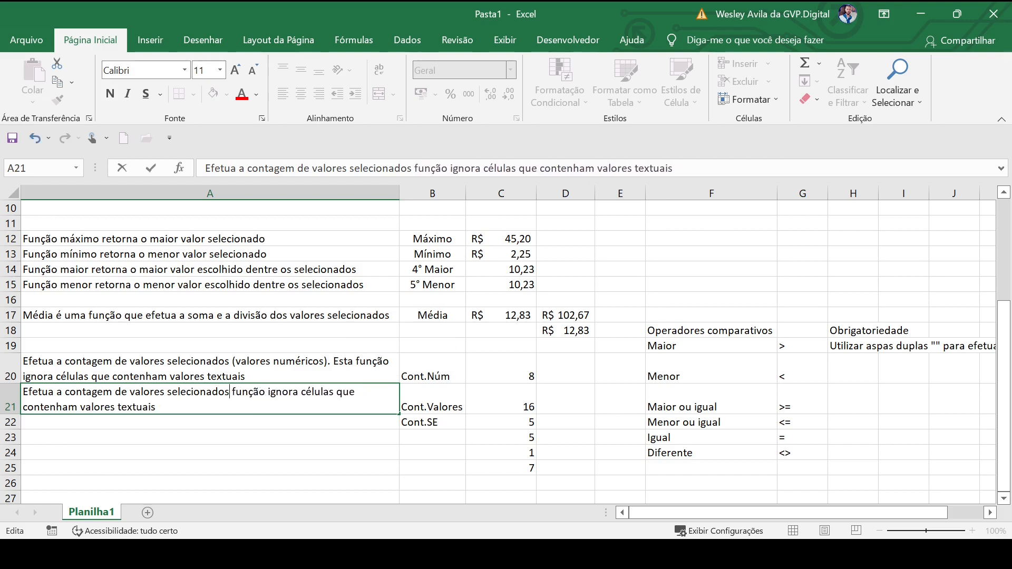
type(", tanto valores")
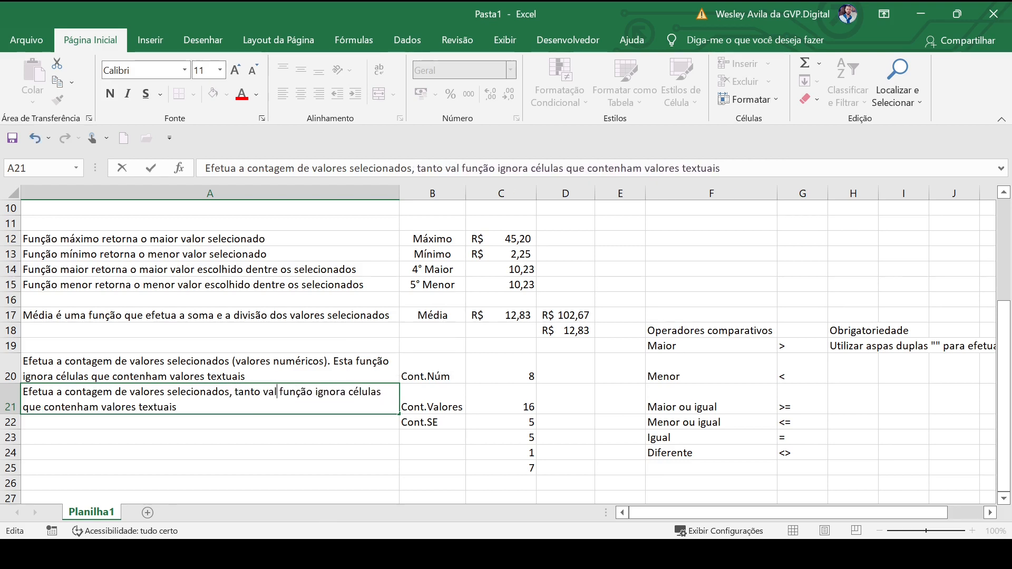
key("ctrl+shift+End")
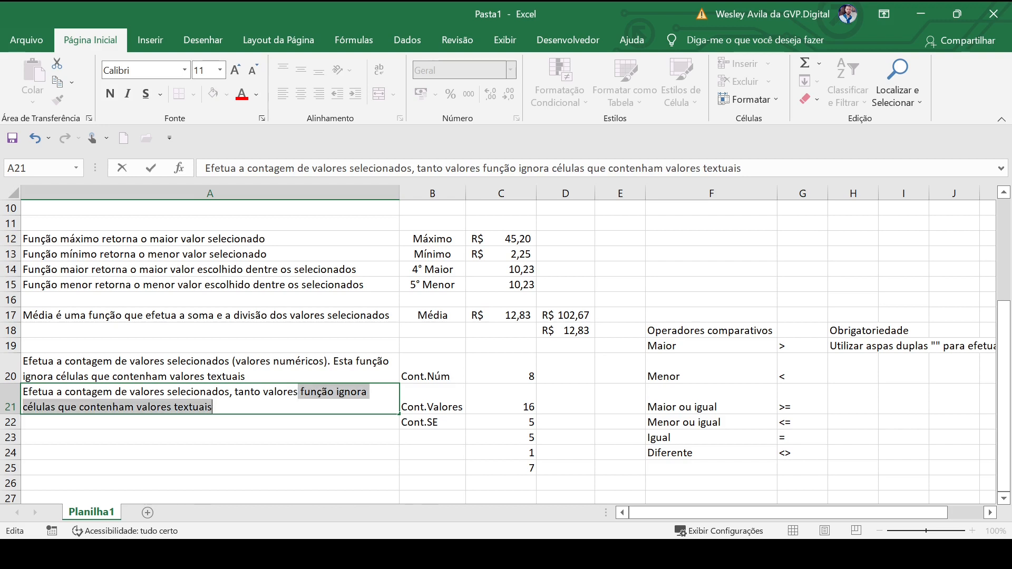
key("BackSpace")
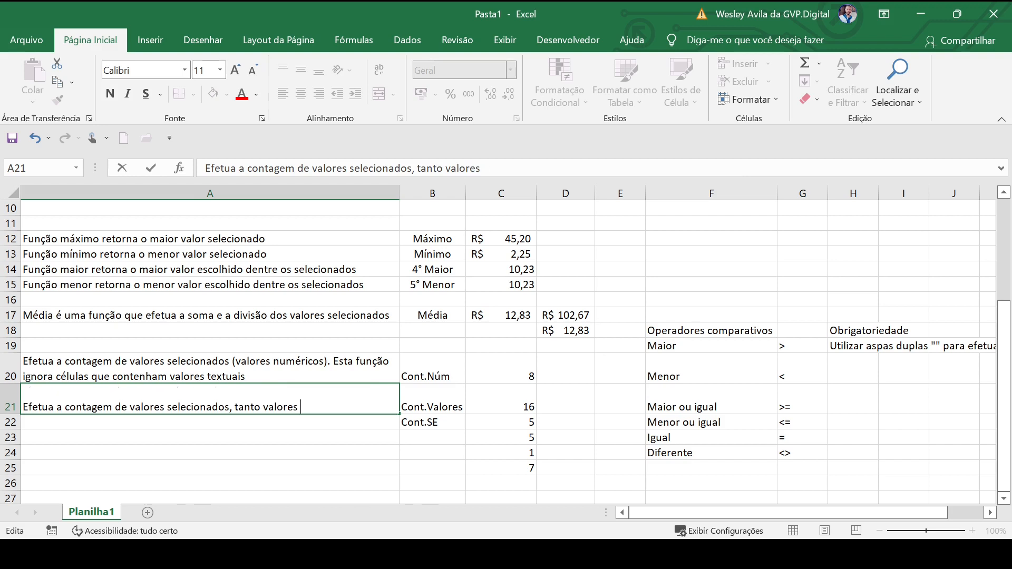
type("numéricos, quanto valore")
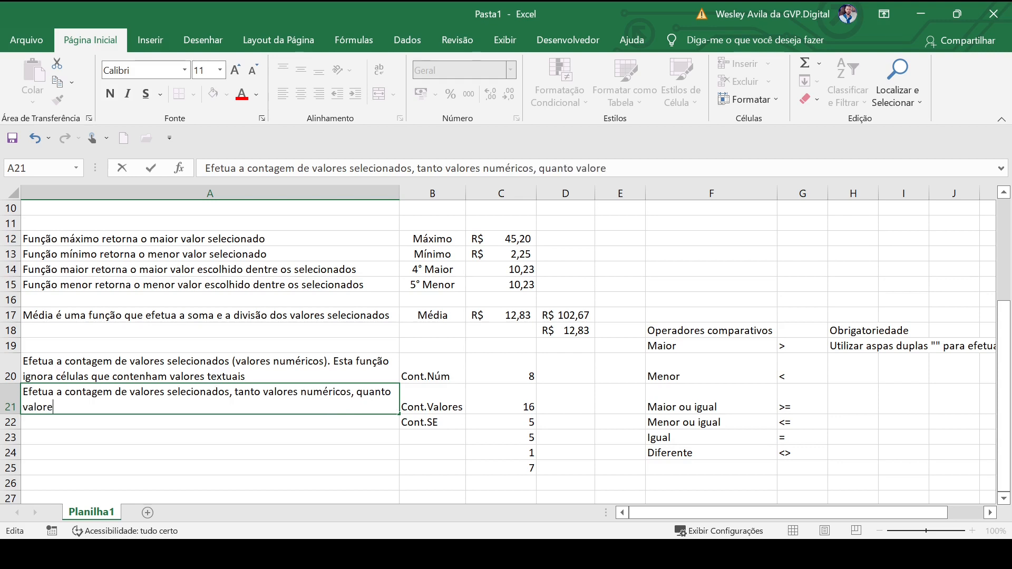
type("s textuais")
key("Return")
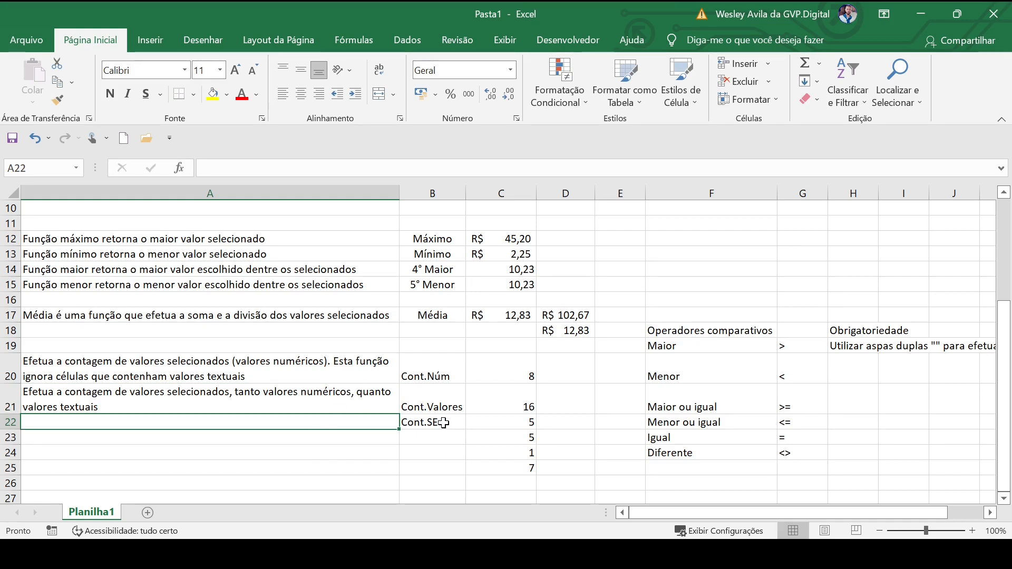
Begin the Cont.SE observation in A22 with "Efetua a contagem de valores, a patir de uma regra determinada, utilizando operadores relacionais".
type("Efetua a ")
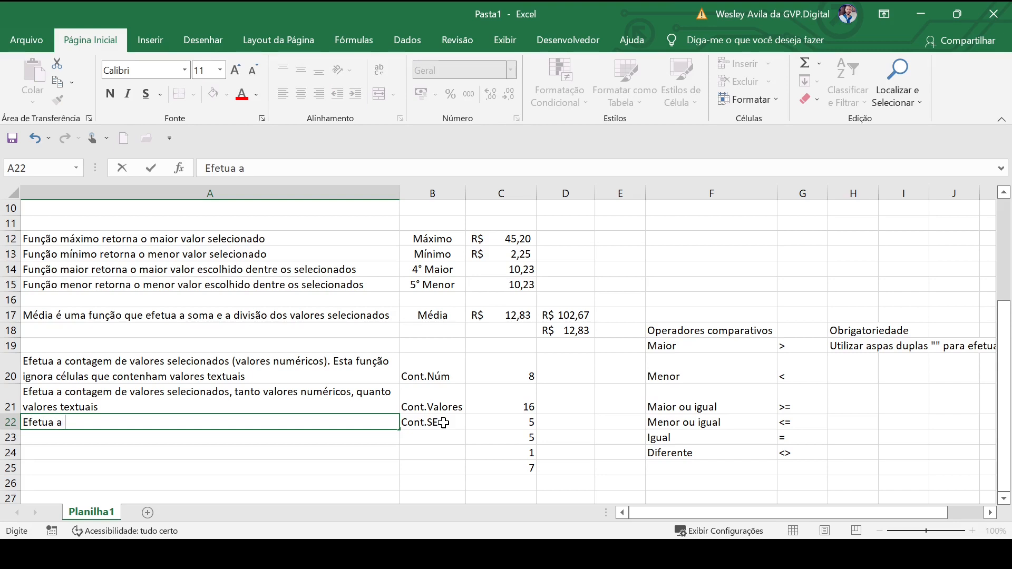
type("contagem de ")
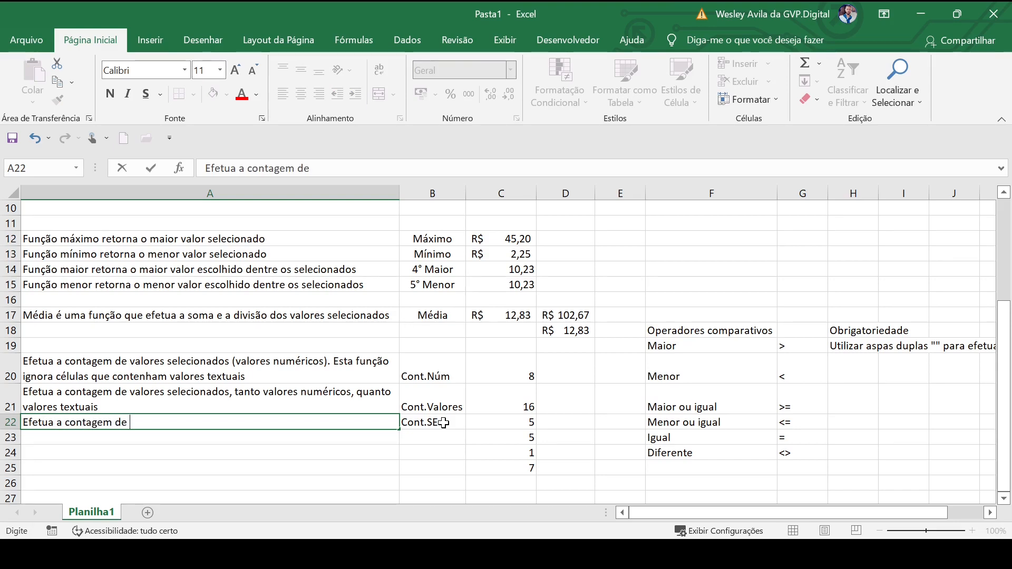
type("valores, a pat")
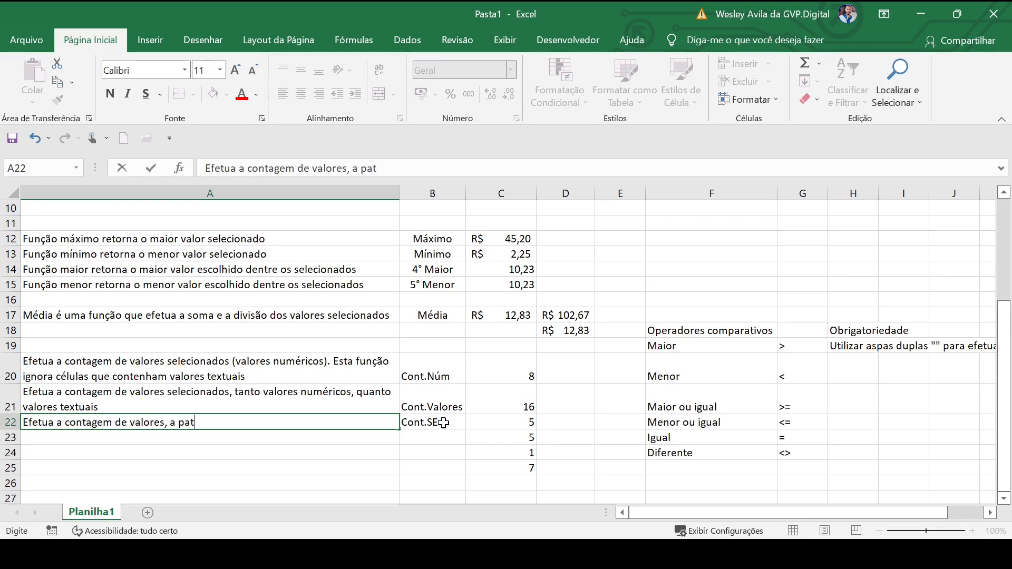
type("ir de uma regr")
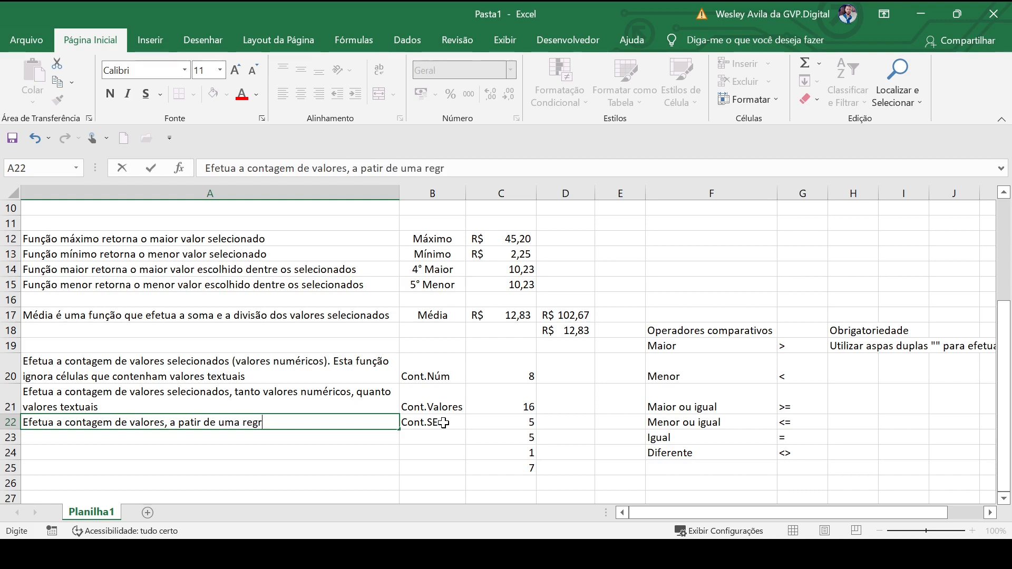
type("a determinada")
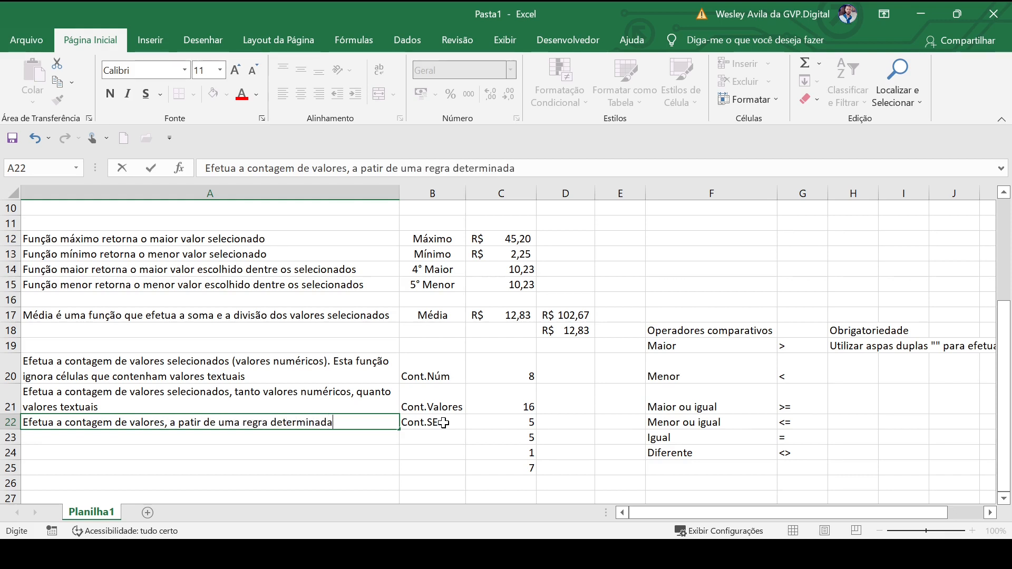
type(", utilizando operadore")
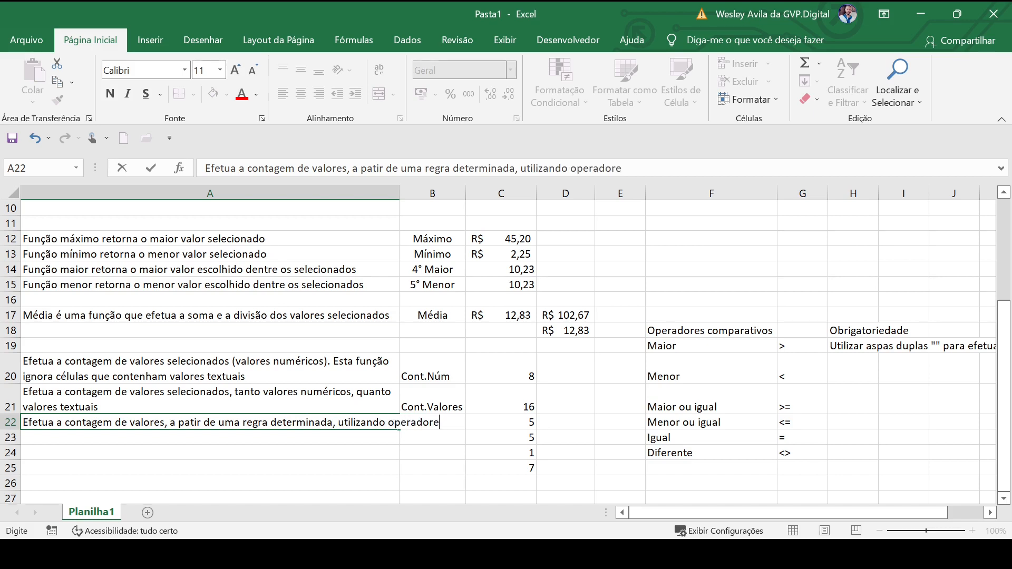
type("s relacionais")
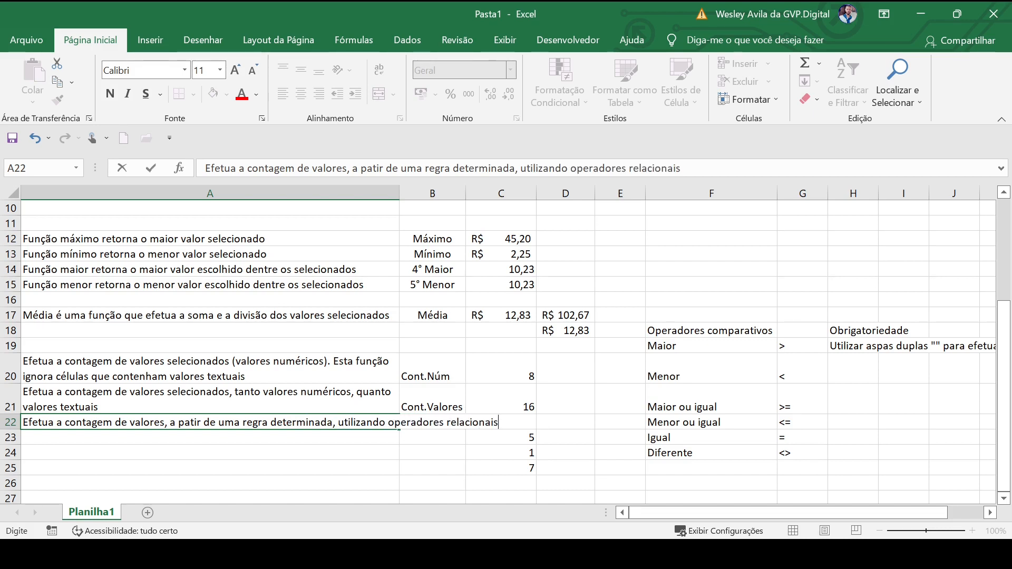
Finish the A22 observation with ". Podem ser, maior, maior igual, menor, menor igual, igual ou diferente".
type(". Podem ser, maio")
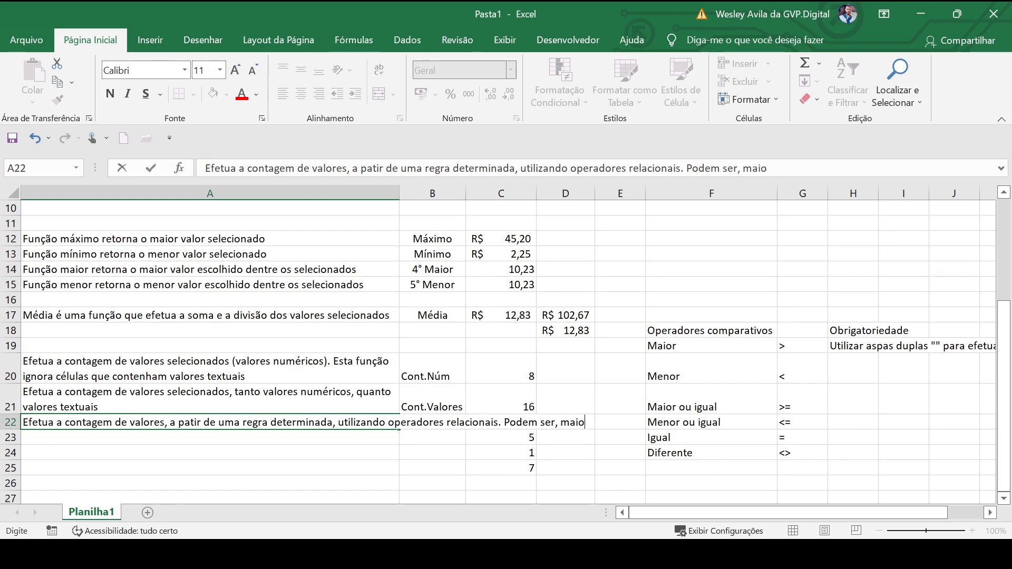
type("r, maior igual,")
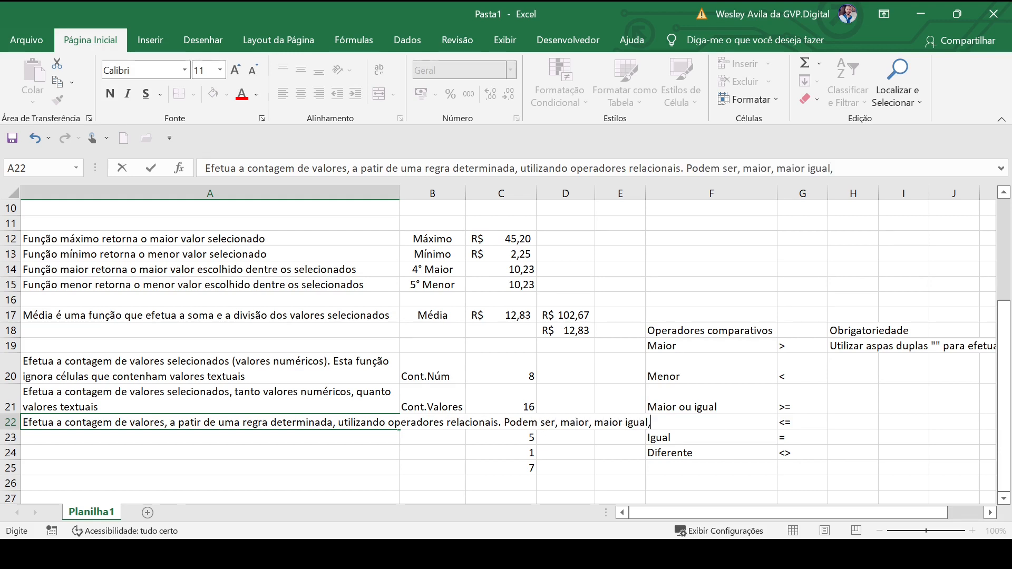
type(" menor, menor i")
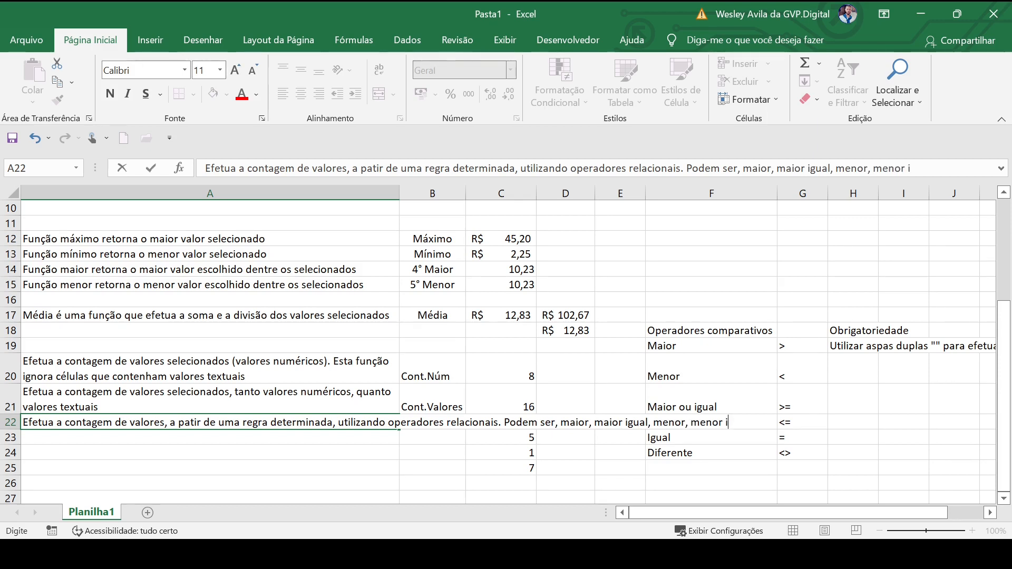
type("gual, igual ou diferente")
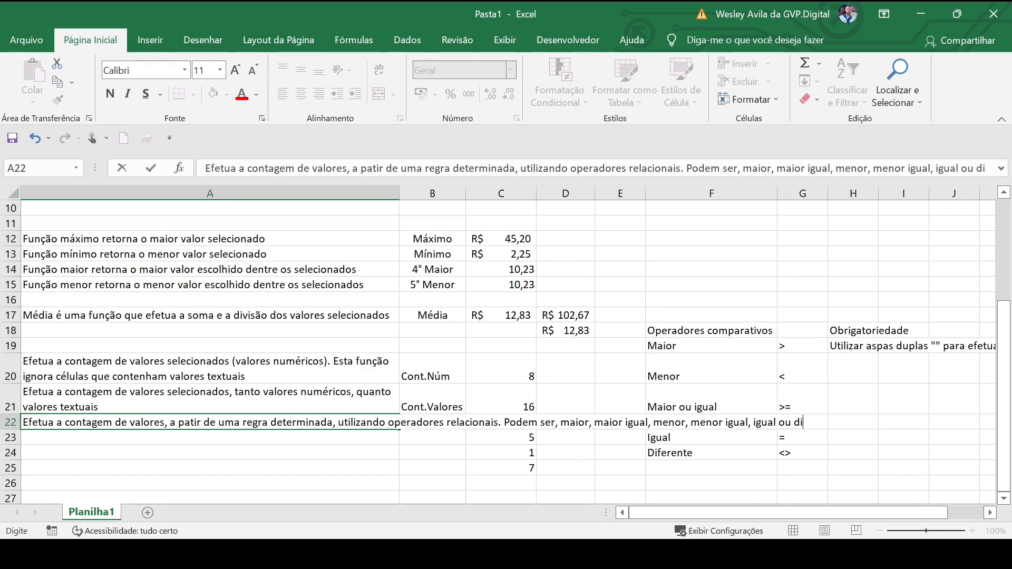
key("Return")
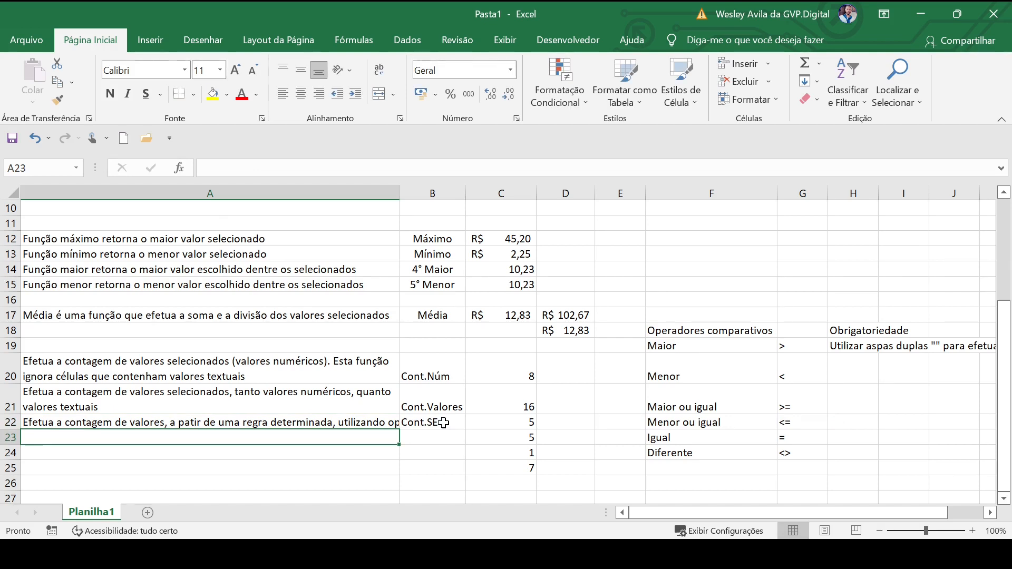
Wrap the text of the Cont.SE observation in A22.
left_click(290, 422)
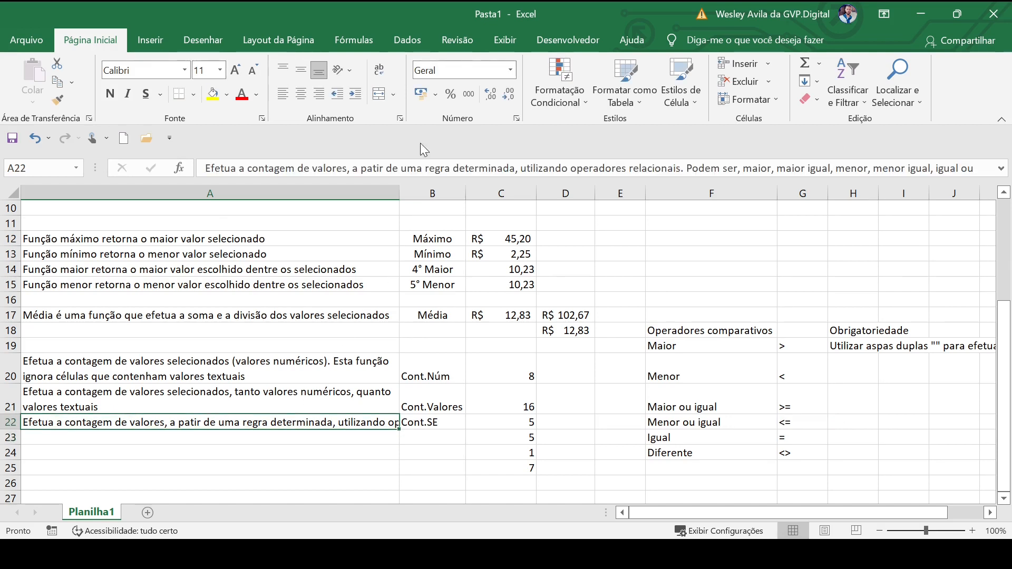
left_click(379, 70)
scroll(511, 442, "down", 1)
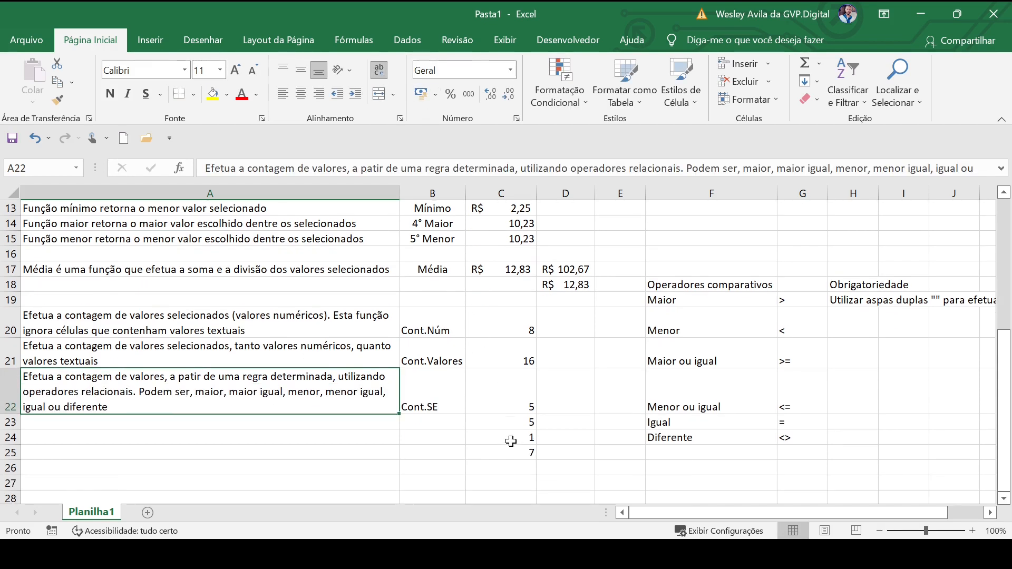
Extend the label in B22 to "Cont.SE valor maior do que 8", matching the C22 criterion, and widen column B to fit it.
left_click(439, 414)
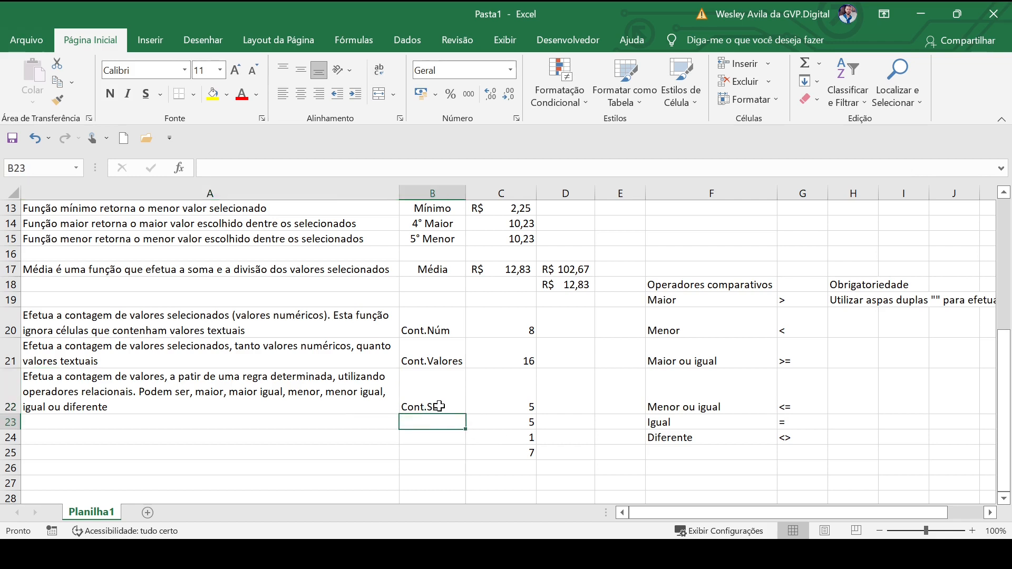
double_click(438, 410)
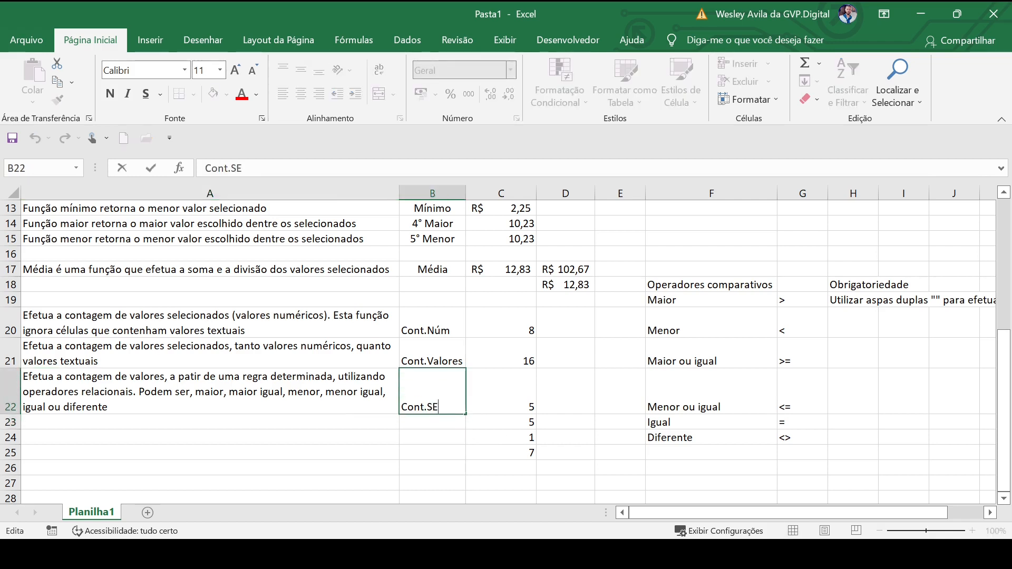
double_click(501, 403)
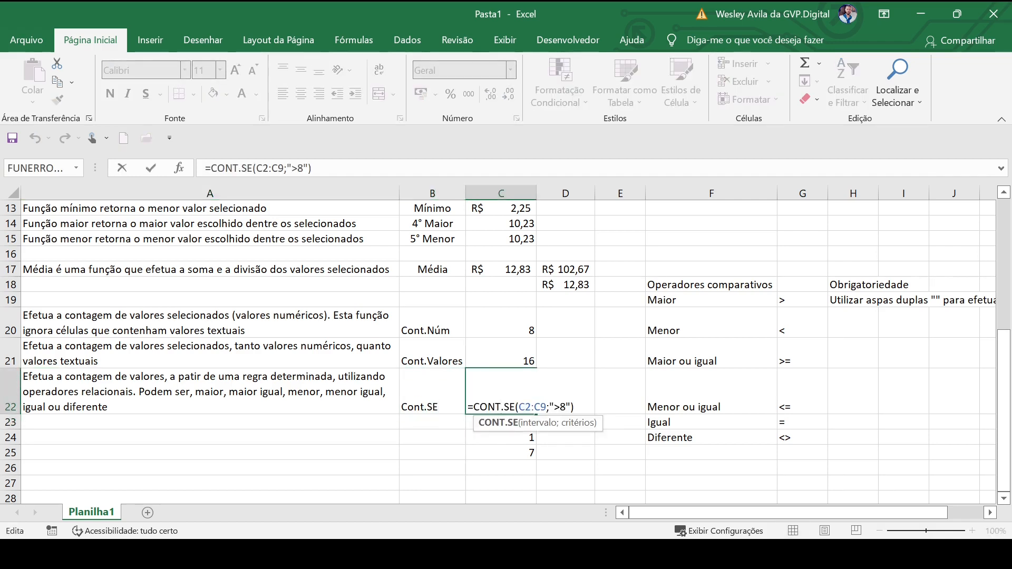
key("Return")
left_click(450, 390)
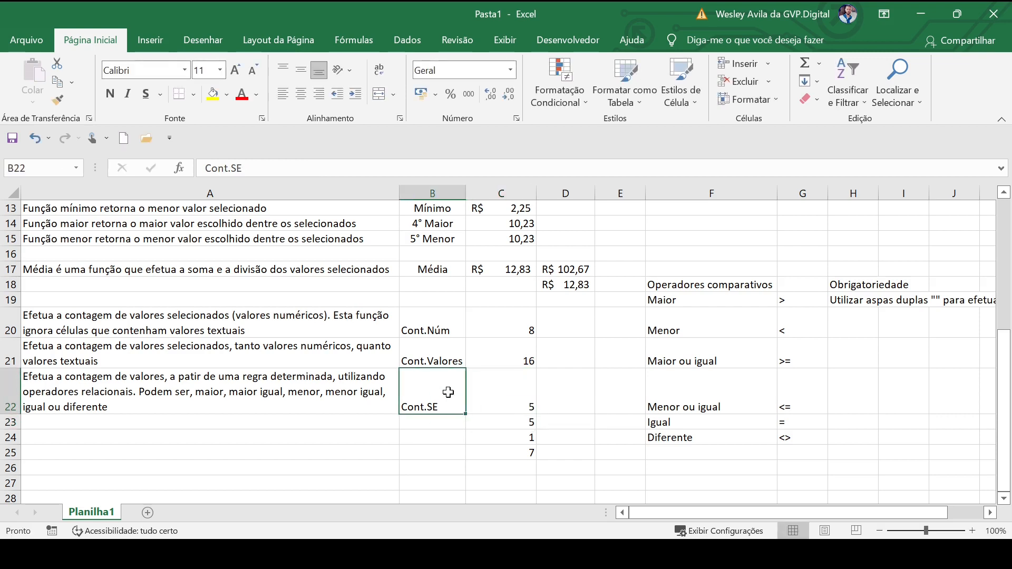
double_click(442, 413)
type("maior valo")
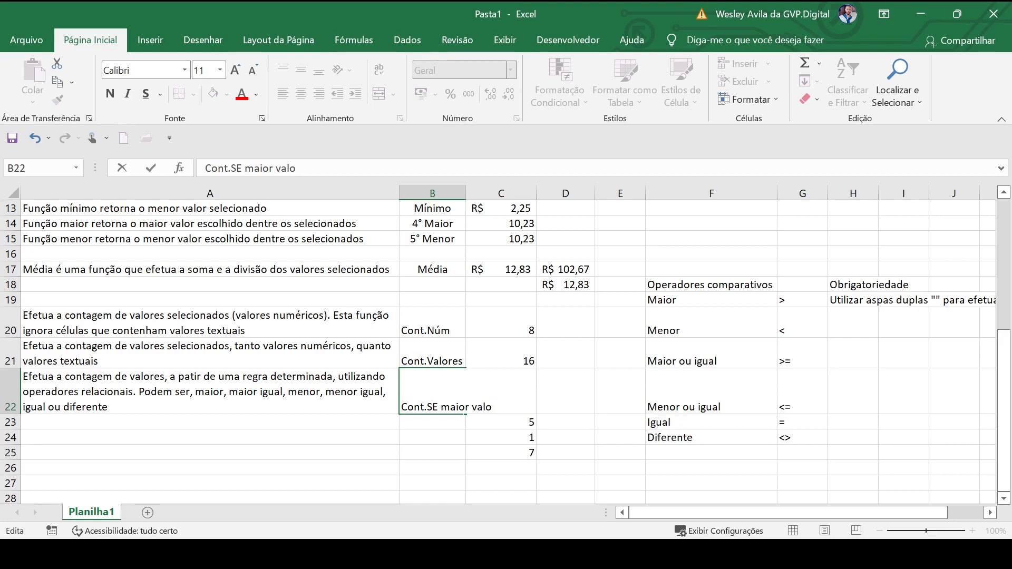
key("BackSpace")
key("BackSpace")
key("BackSpace")
key("BackSpace")
key("BackSpace")
key("BackSpace")
key("BackSpace")
key("BackSpace")
key("BackSpace")
key("BackSpace")
key("BackSpace")
type("valor maior do que5")
key("Return")
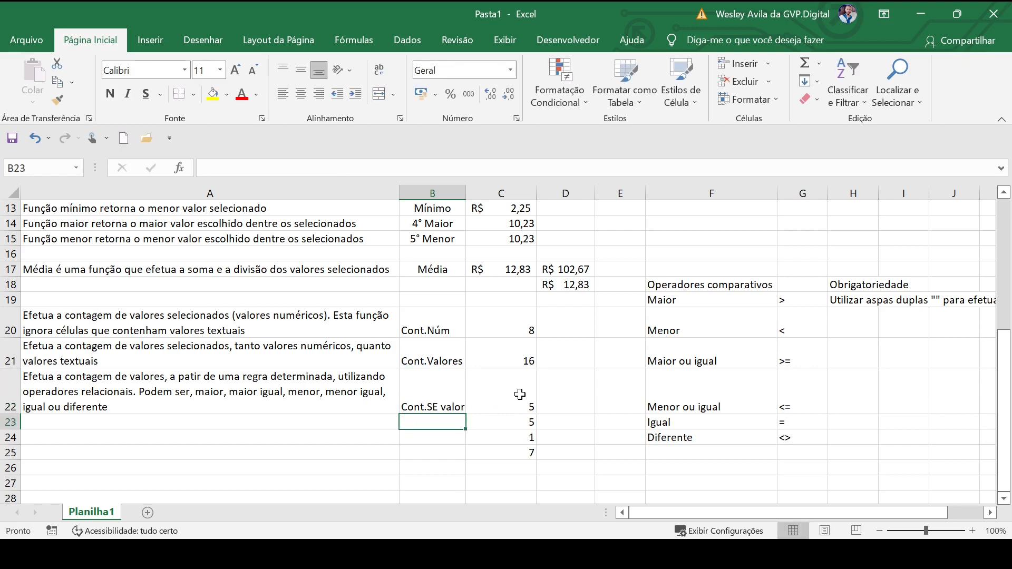
left_click_drag(467, 195, 546, 196)
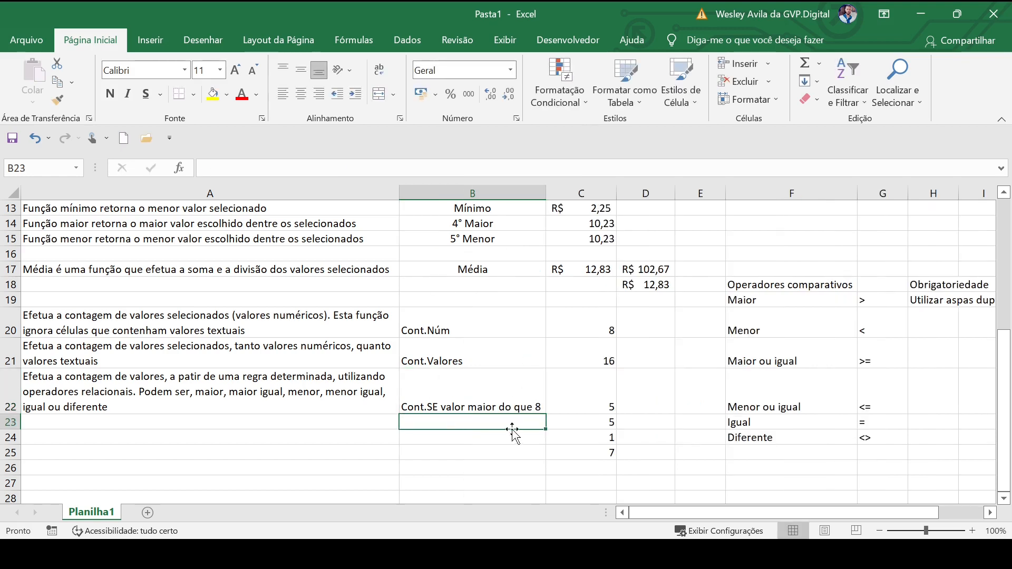
Label B23 "cont.SE valor menor do que 12", matching the C23 criterion, and fit column B to its contents.
left_click(591, 450)
double_click(596, 421)
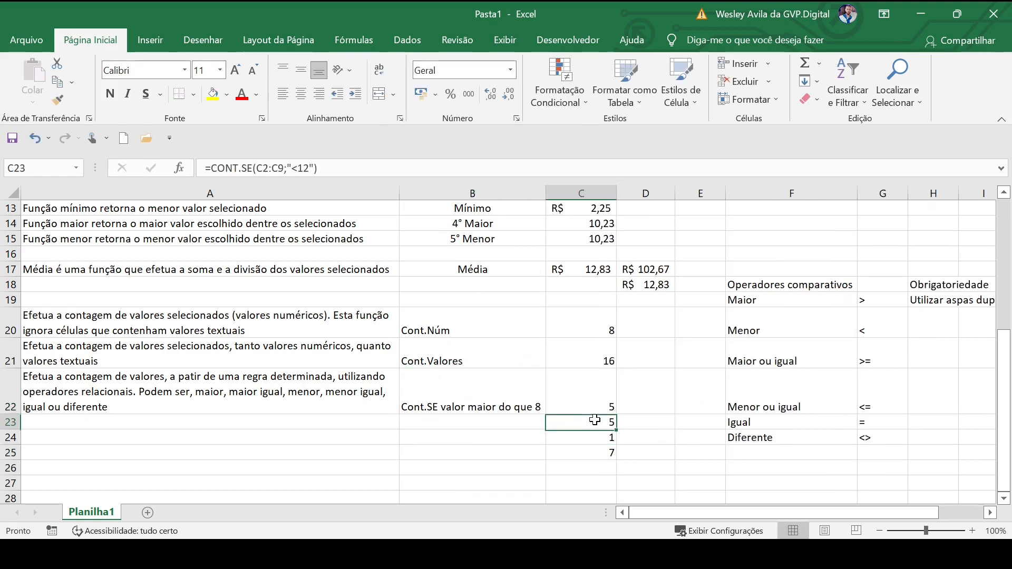
key("Return")
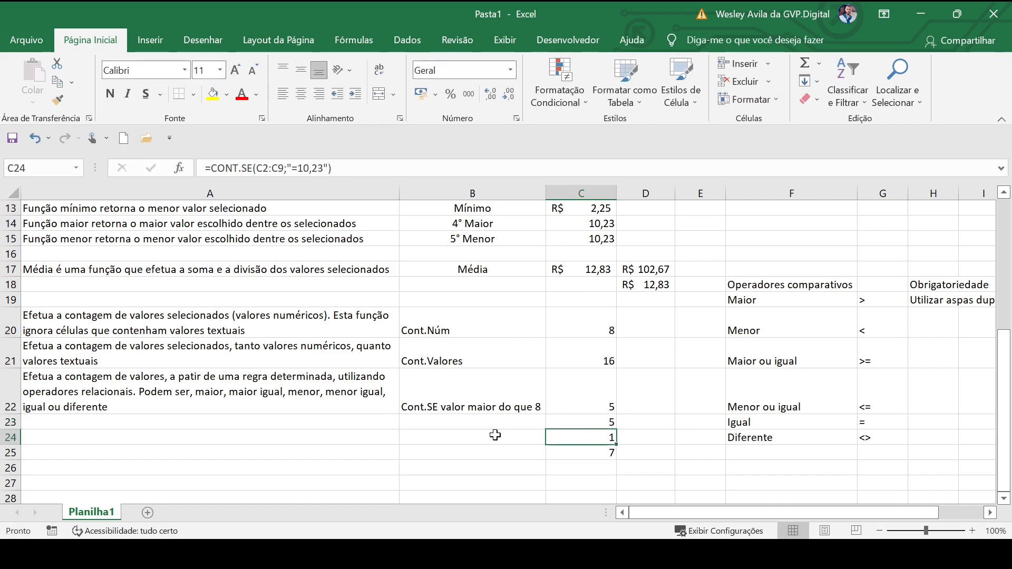
left_click(460, 425)
type("con")
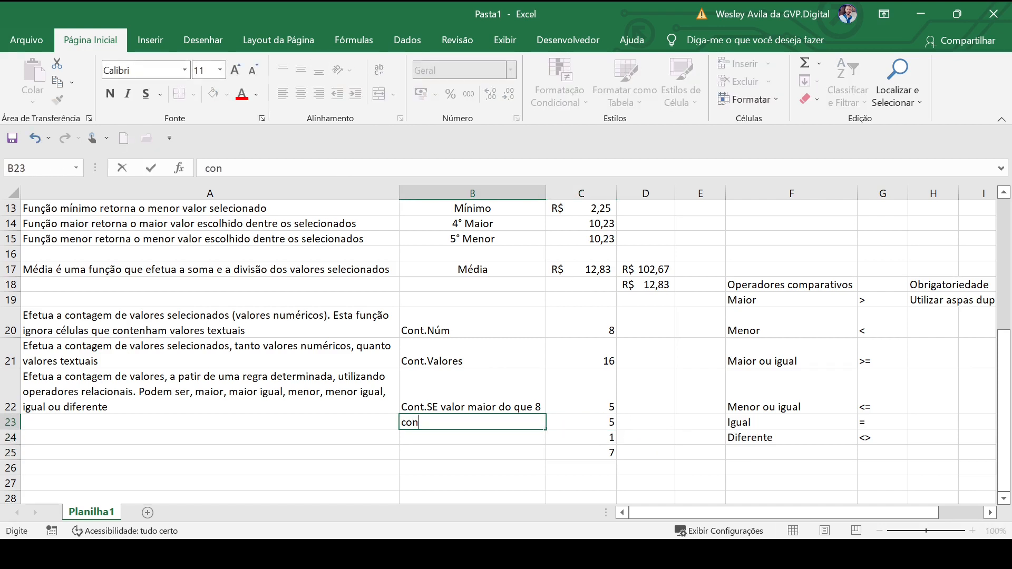
type("t.SE al")
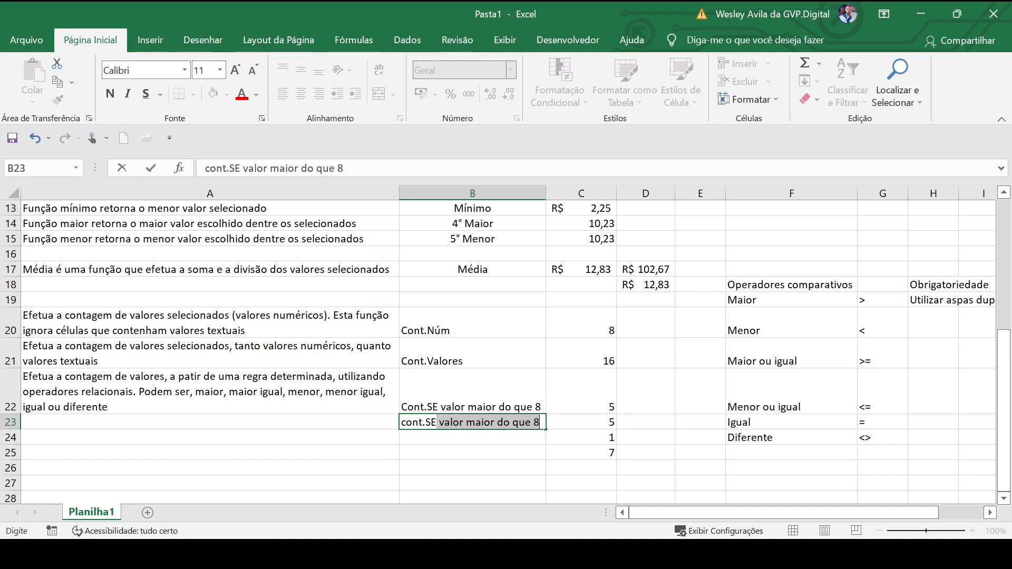
key("BackSpace")
key("BackSpace")
type("valor men")
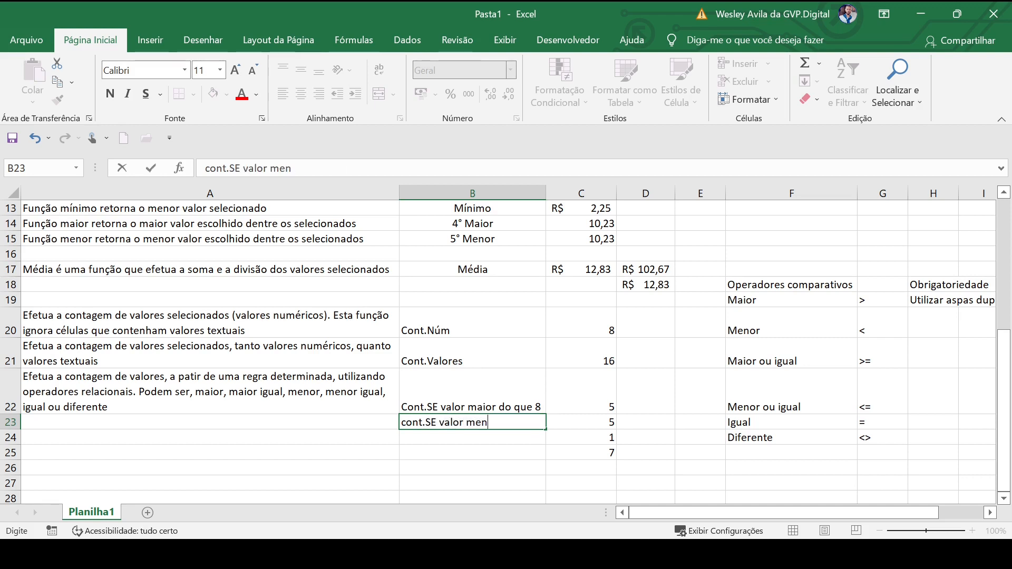
type("or do que 12")
key("Return")
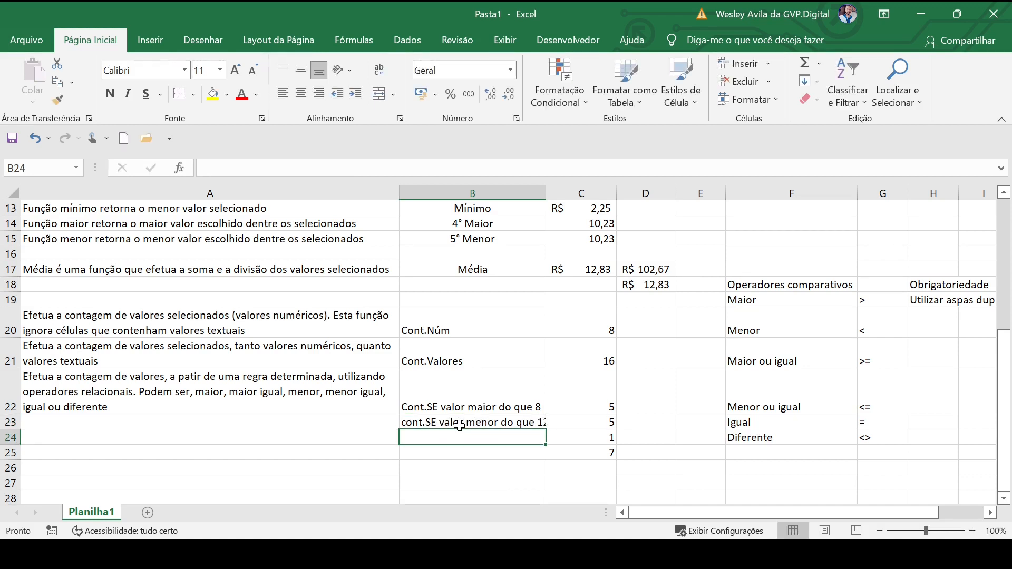
double_click(546, 194)
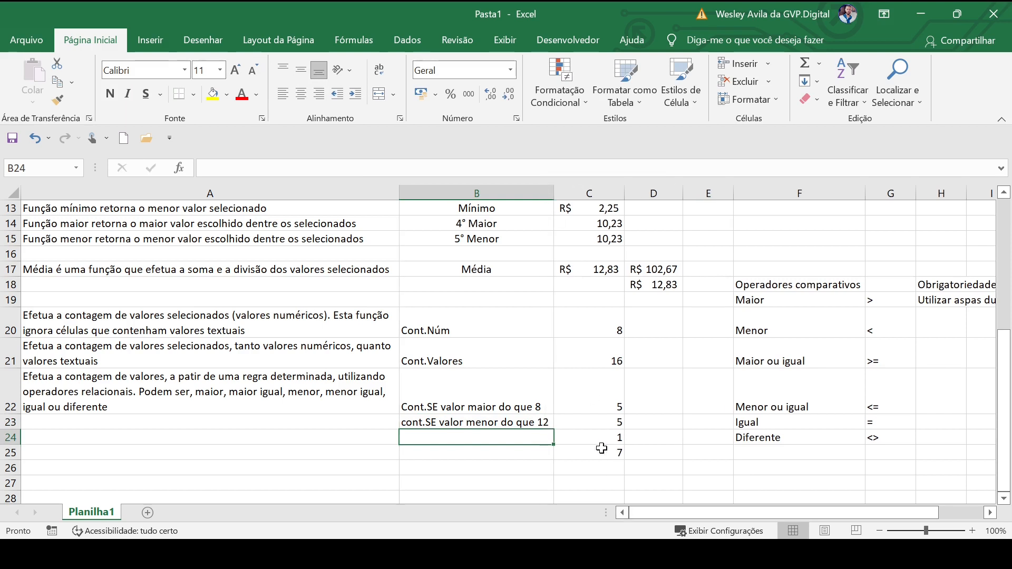
Check the criterion in C24 and label B24 "cont.SE valor igual a 10,23".
double_click(574, 438)
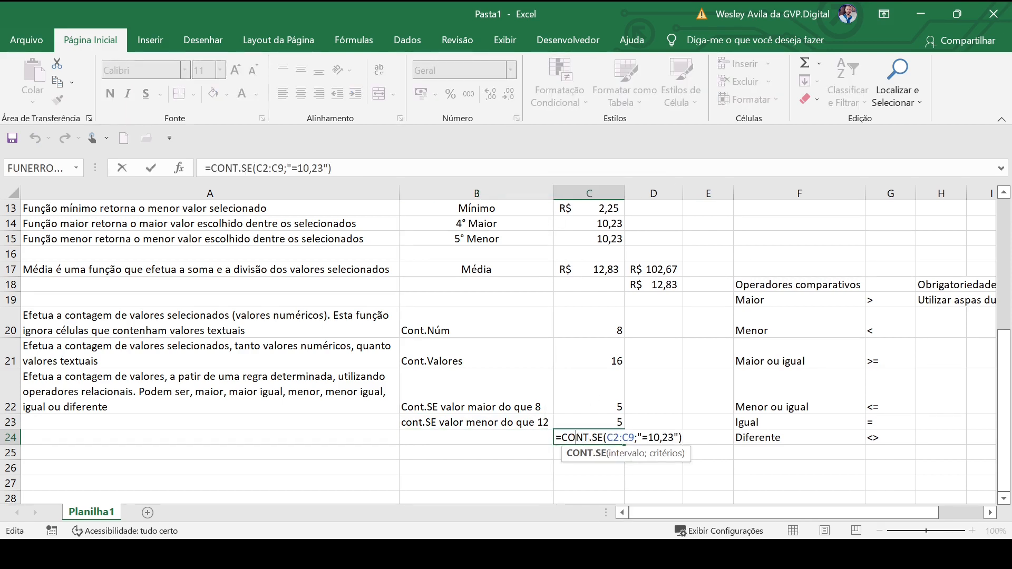
key("Return")
double_click(522, 432)
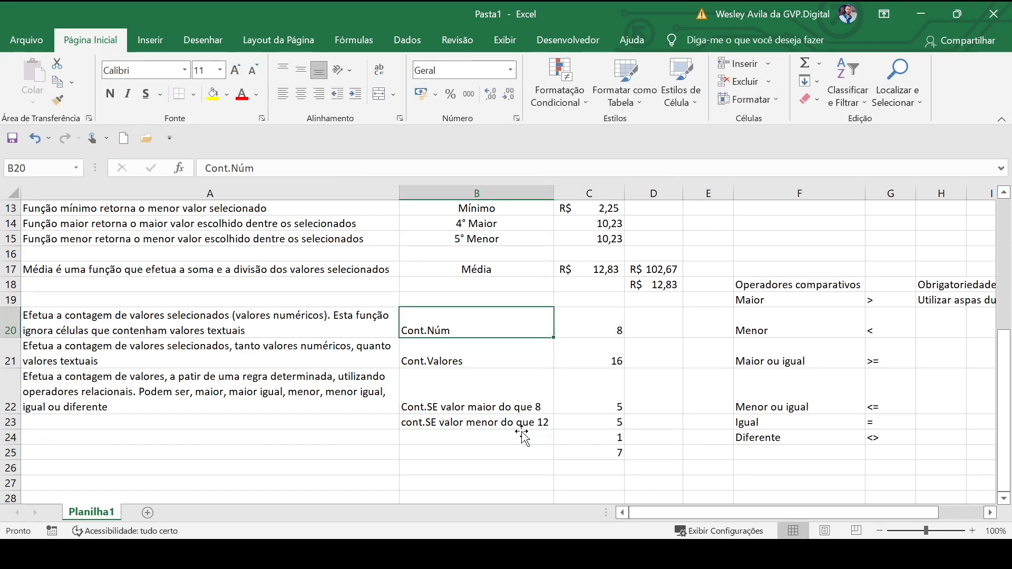
left_click(495, 437)
type("cont")
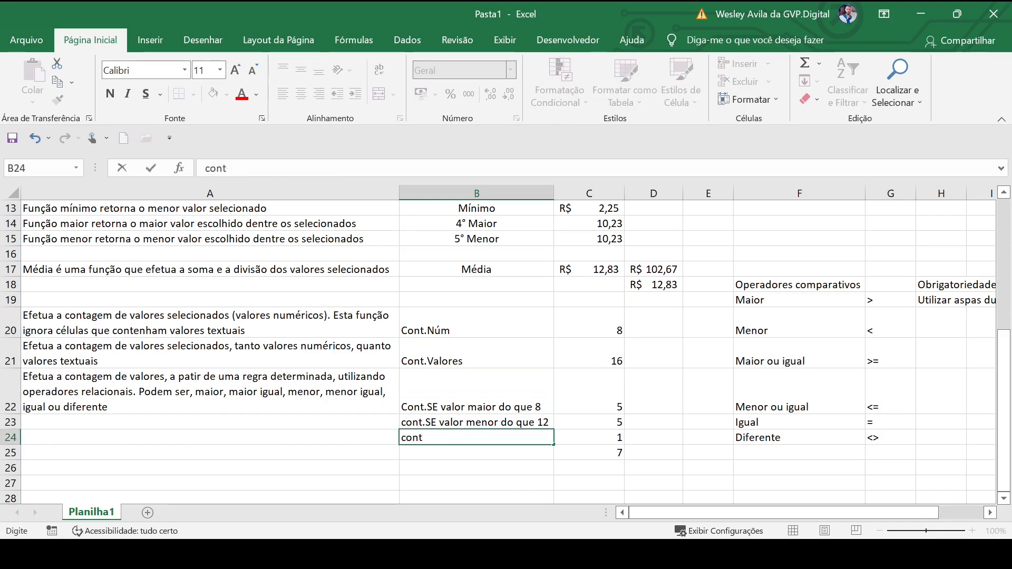
type(".SE valor ")
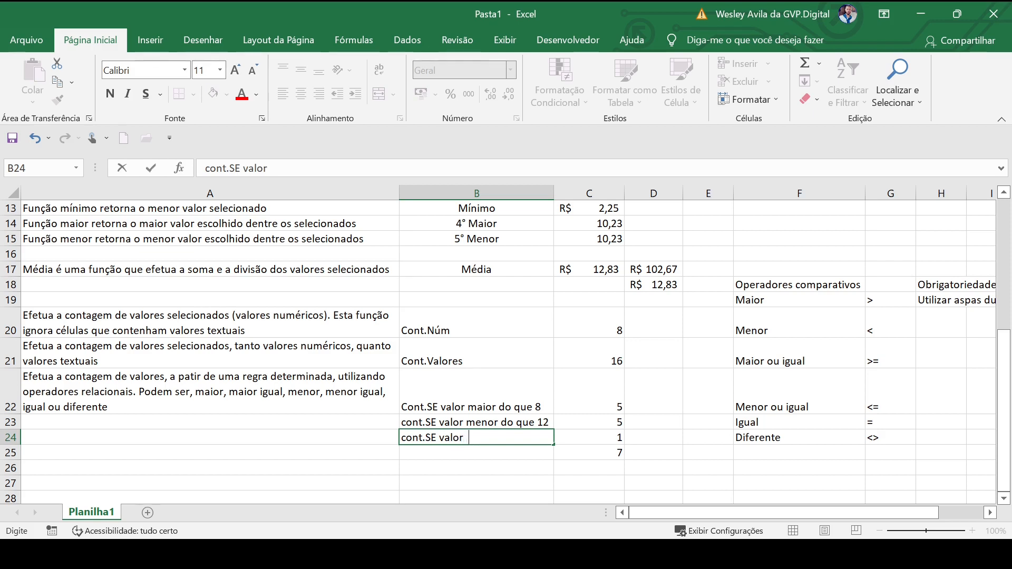
type("igual a 10")
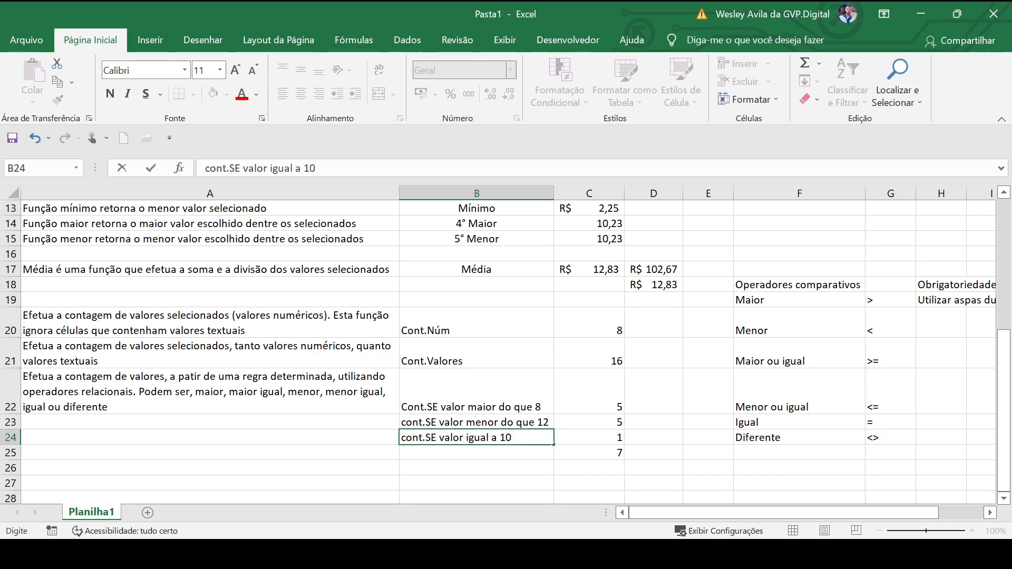
type(",23")
key("Return")
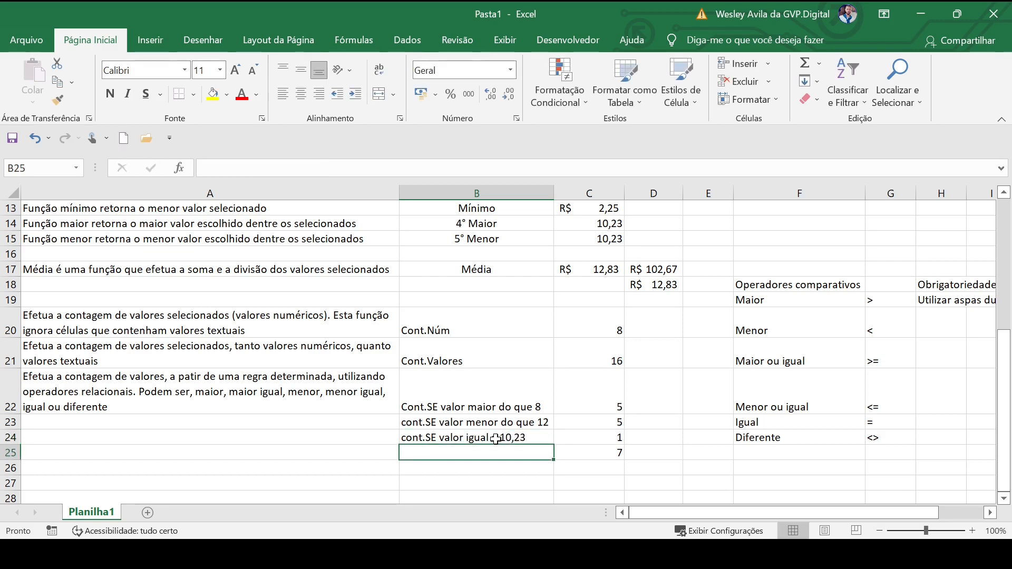
Check the criterion in C25 and label B25 "cont.SE valor diferente a 10,23", adapting a copy of the B24 label.
double_click(601, 454)
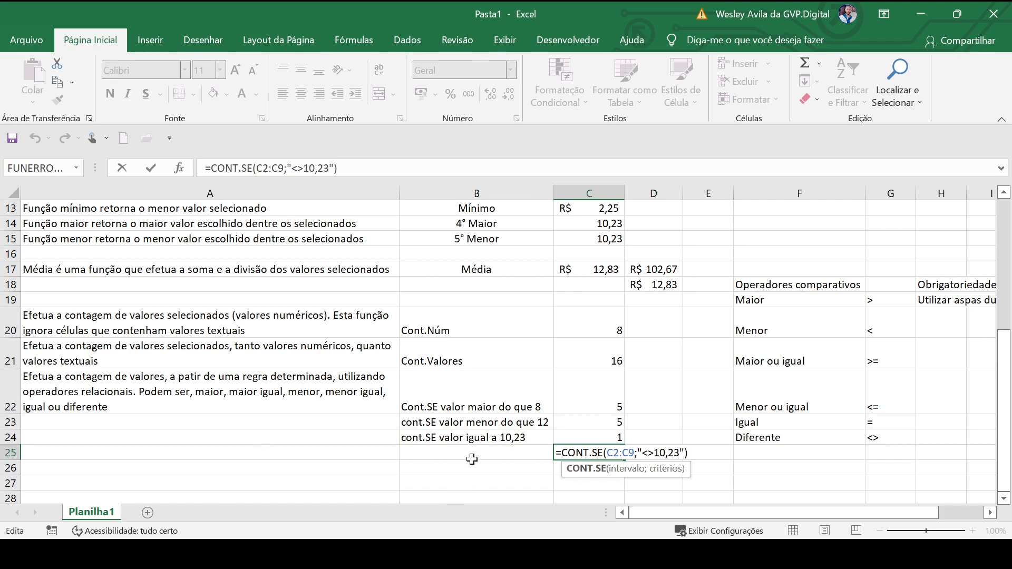
left_click(464, 437)
key("ctrl+c")
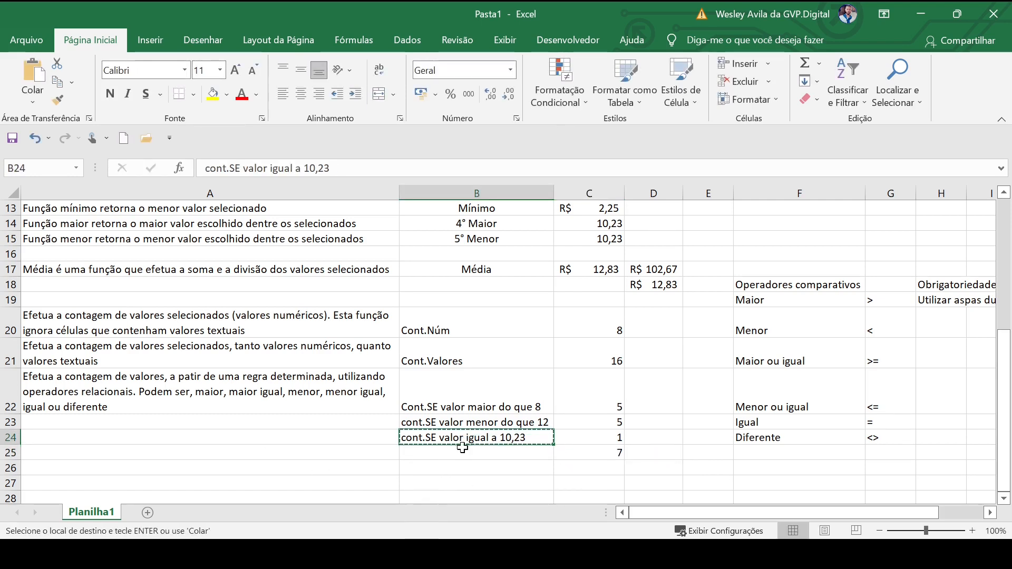
left_click(462, 453)
key("ctrl+v")
double_click(464, 453)
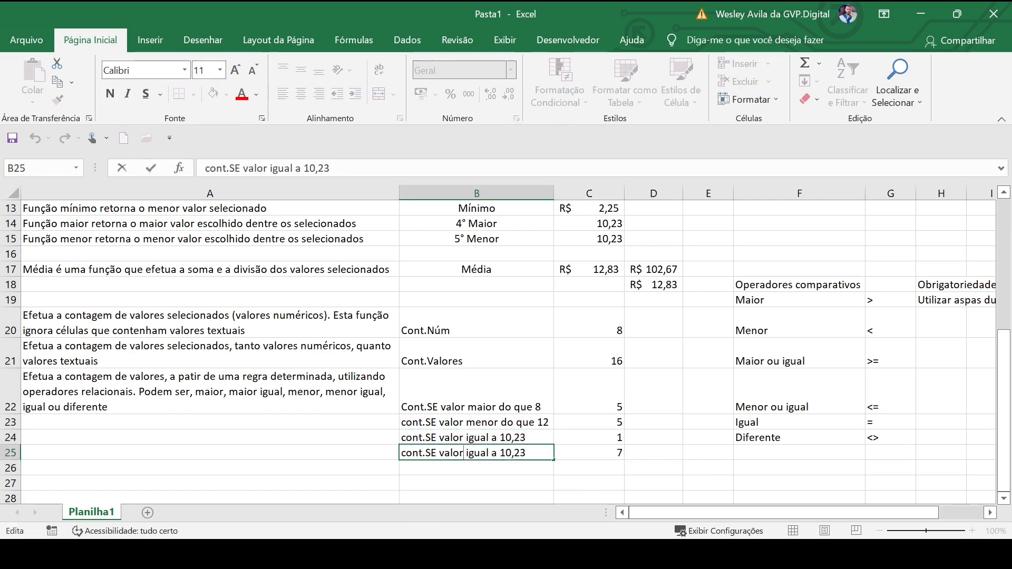
double_click(477, 454)
type("di")
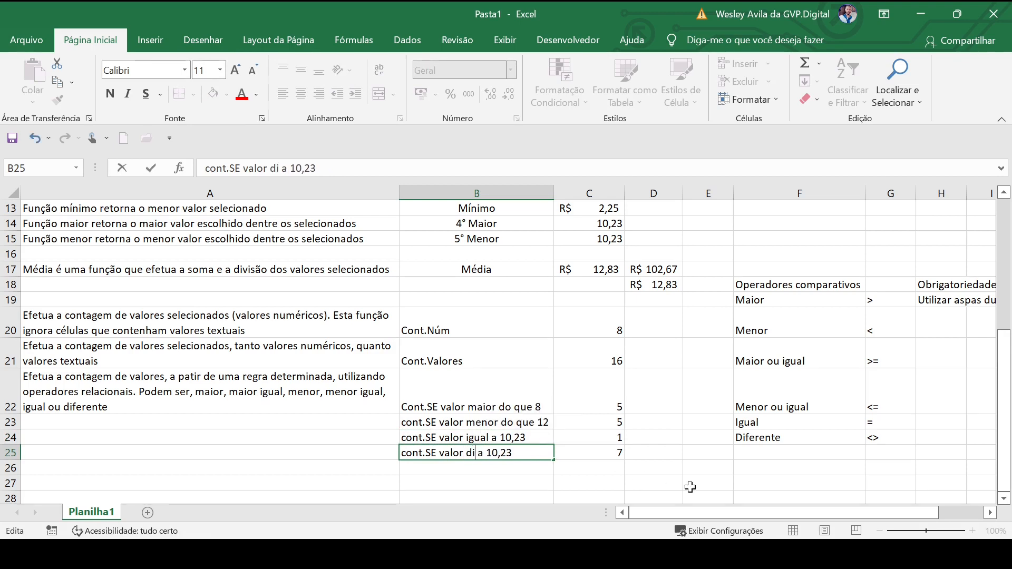
type("ferente")
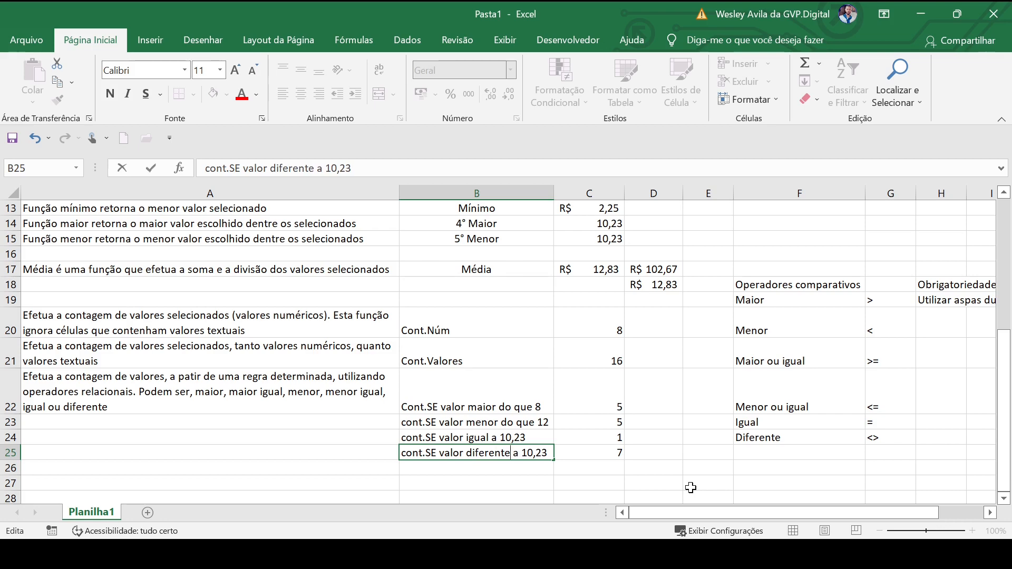
key("Return")
Merge A22:A25 into one centred cell for the Cont.SE observation and align its text vertically to the middle.
scroll(691, 487, "up", 3)
scroll(690, 486, "down", 4)
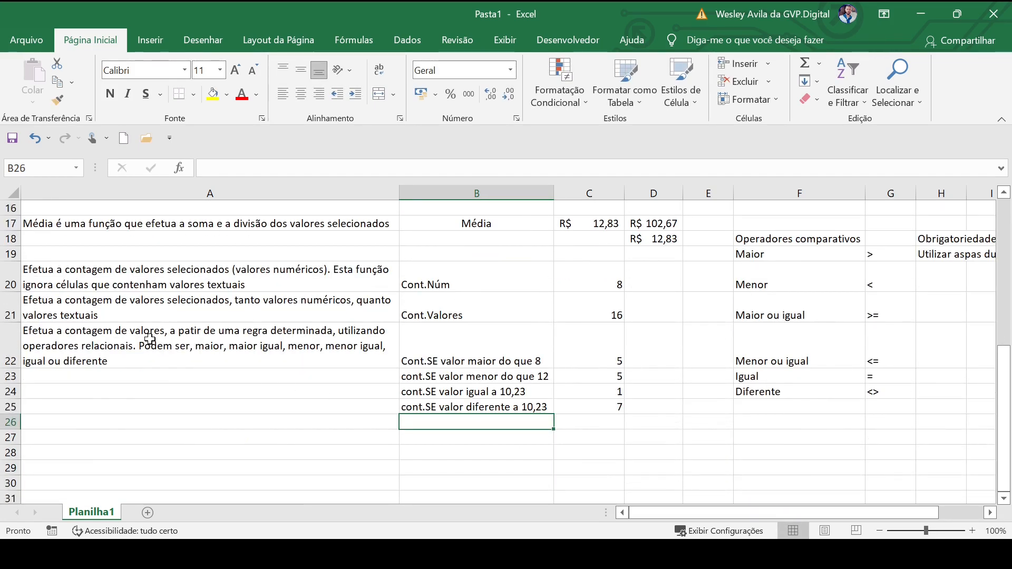
left_click_drag(150, 339, 174, 402)
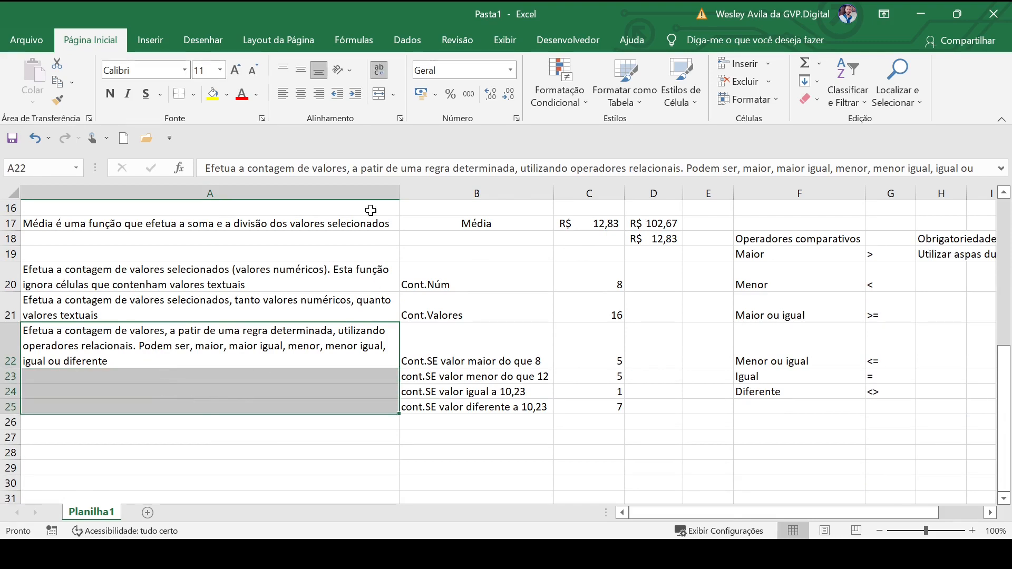
left_click(380, 95)
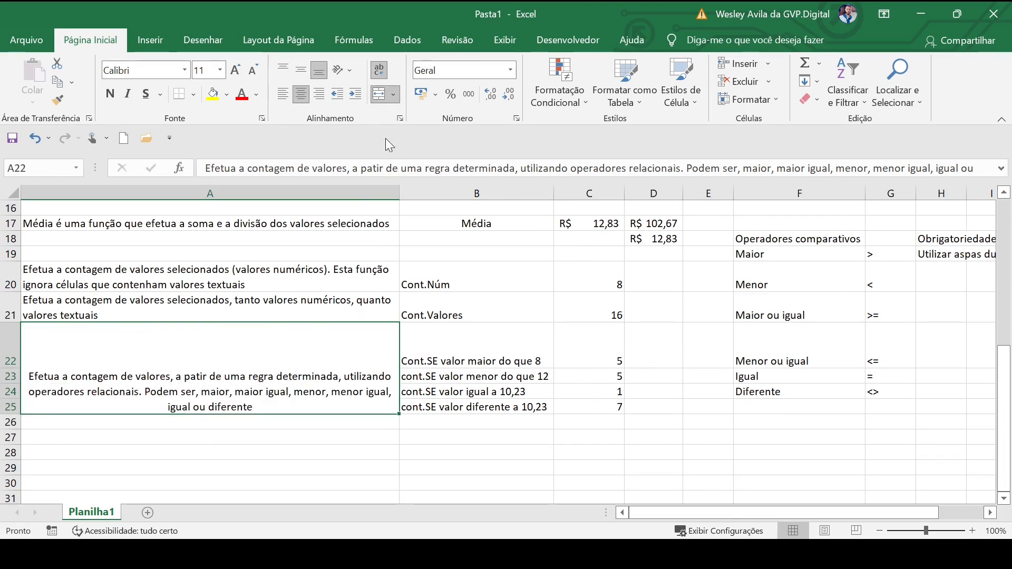
left_click(301, 69)
left_click(571, 434)
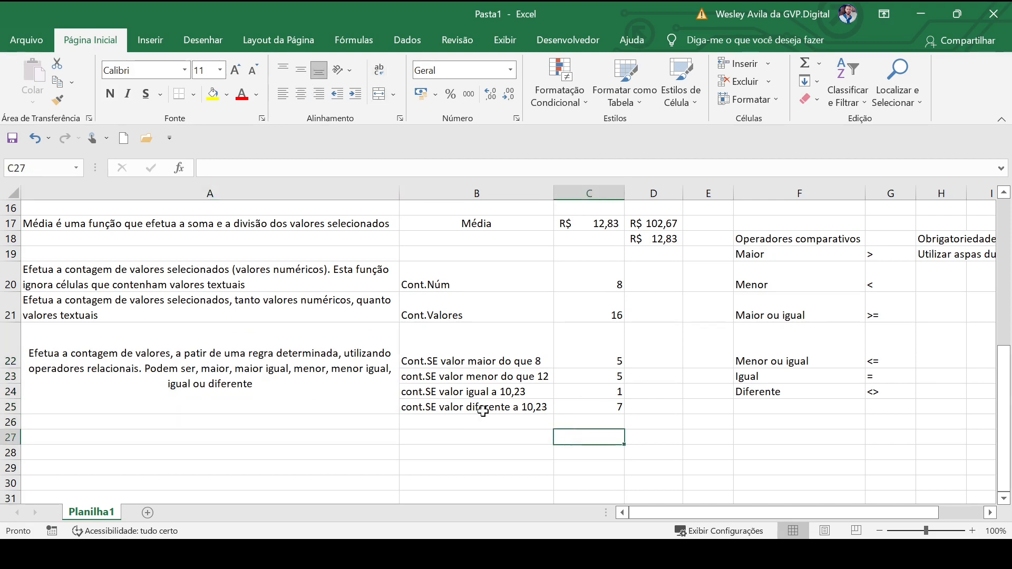
Review the Cont.SE observation against its example labels in B22:B25, and the Cont.Núm and Cont.Valores formulas in C20 and C21.
left_click_drag(431, 352, 437, 403)
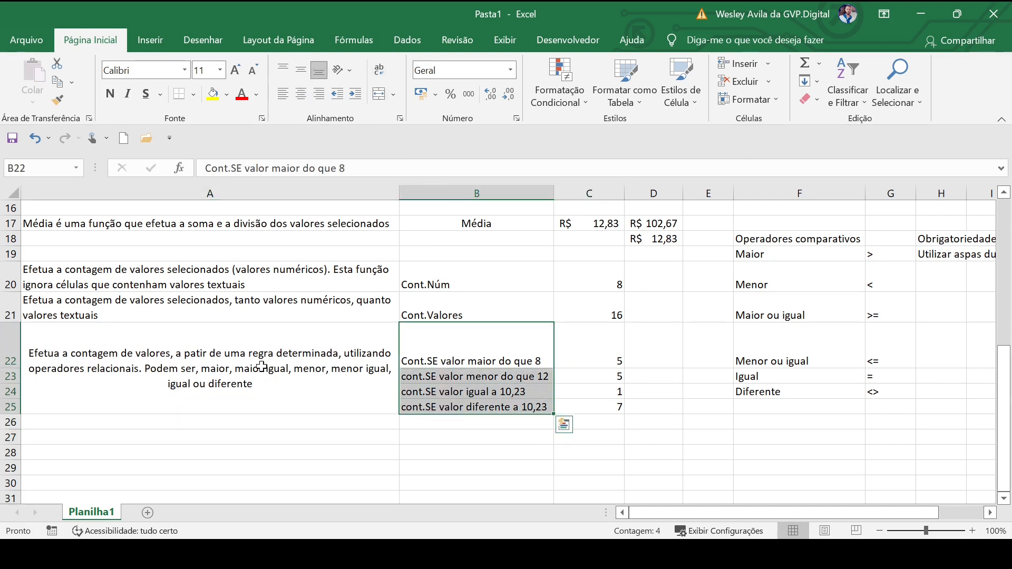
left_click(262, 366)
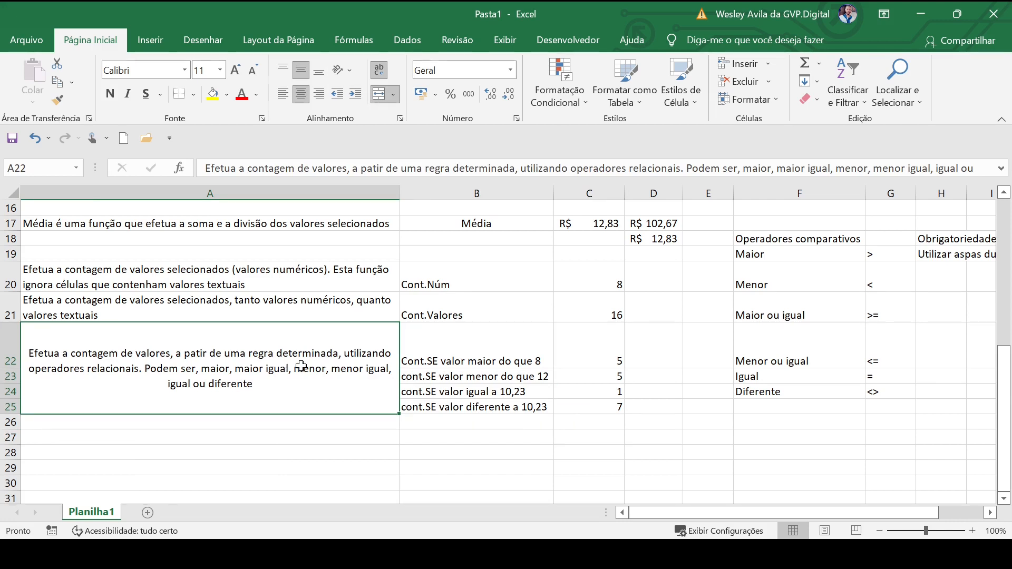
left_click_drag(446, 342, 460, 405)
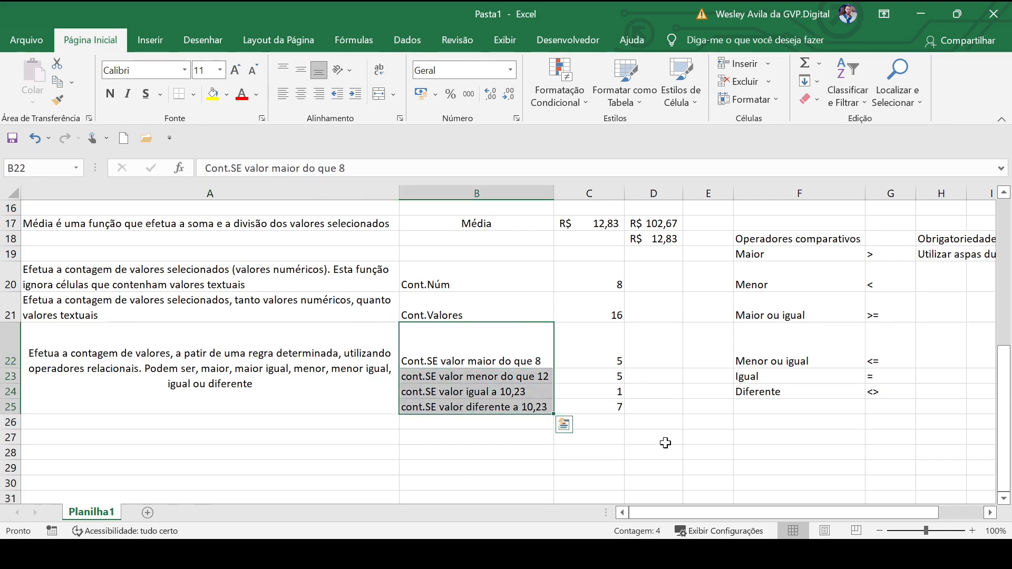
scroll(665, 443, "up", 1)
left_click(394, 482)
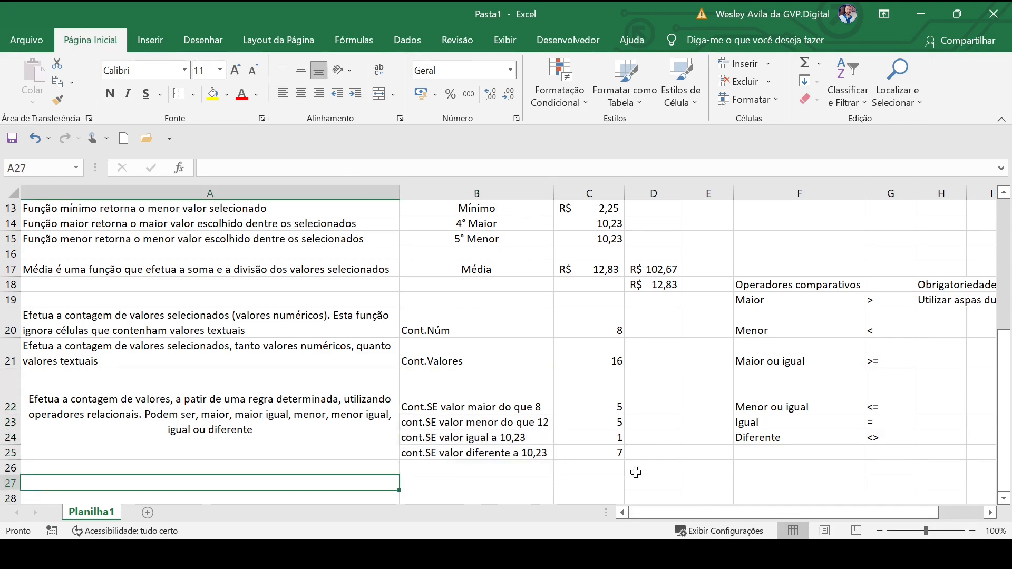
scroll(636, 472, "up", 1)
left_click(428, 376)
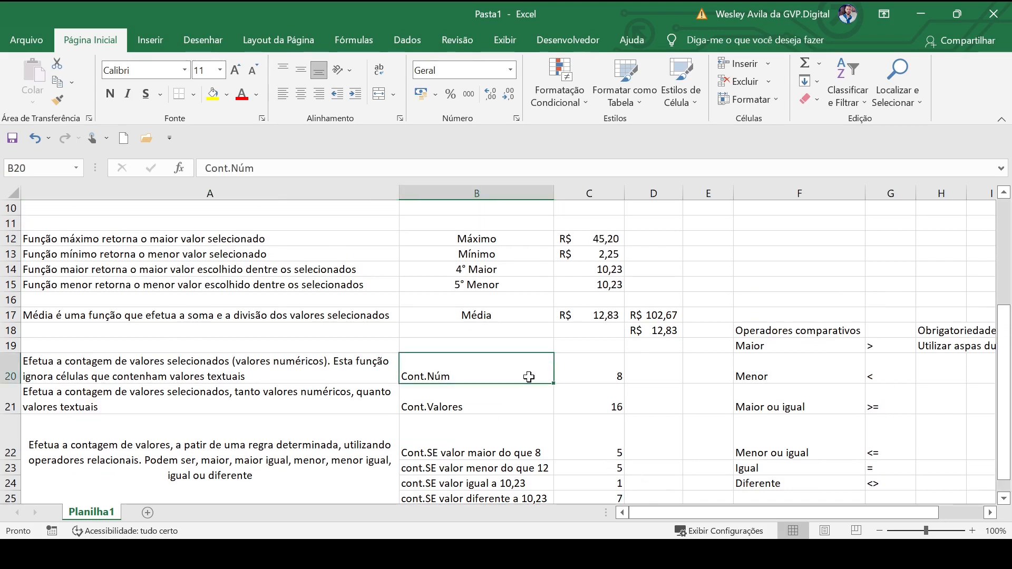
left_click(591, 376)
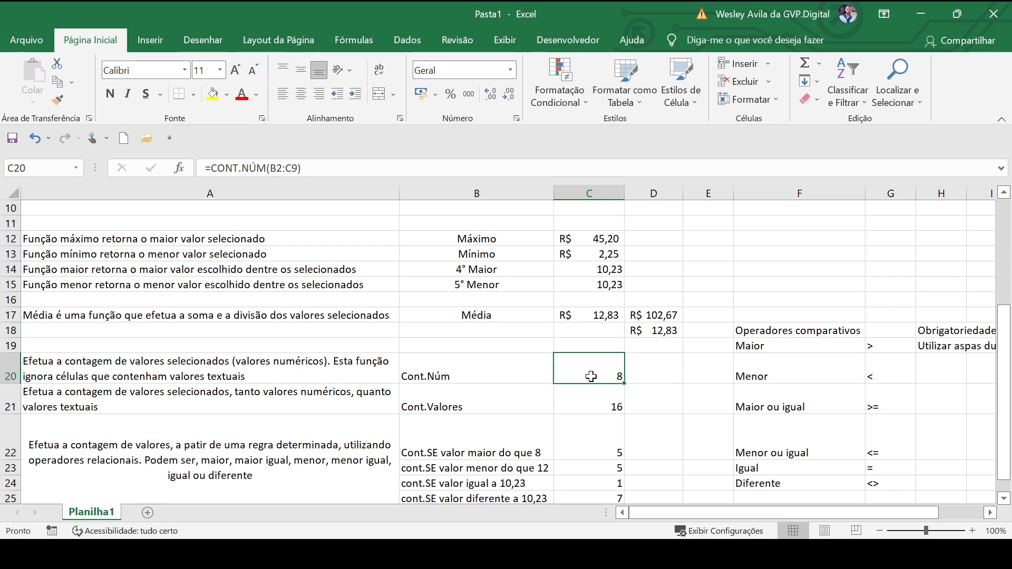
left_click(466, 409)
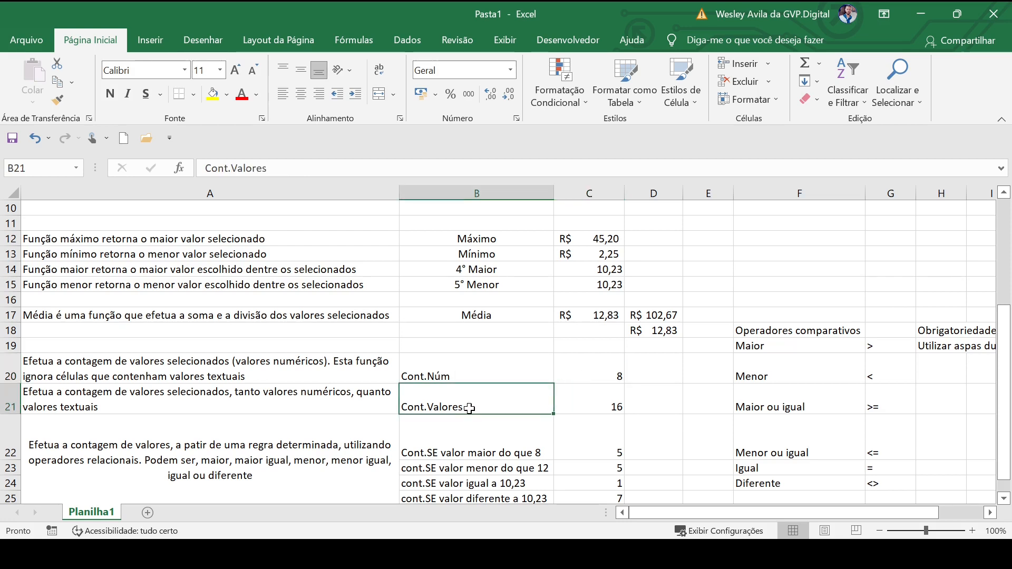
left_click(592, 406)
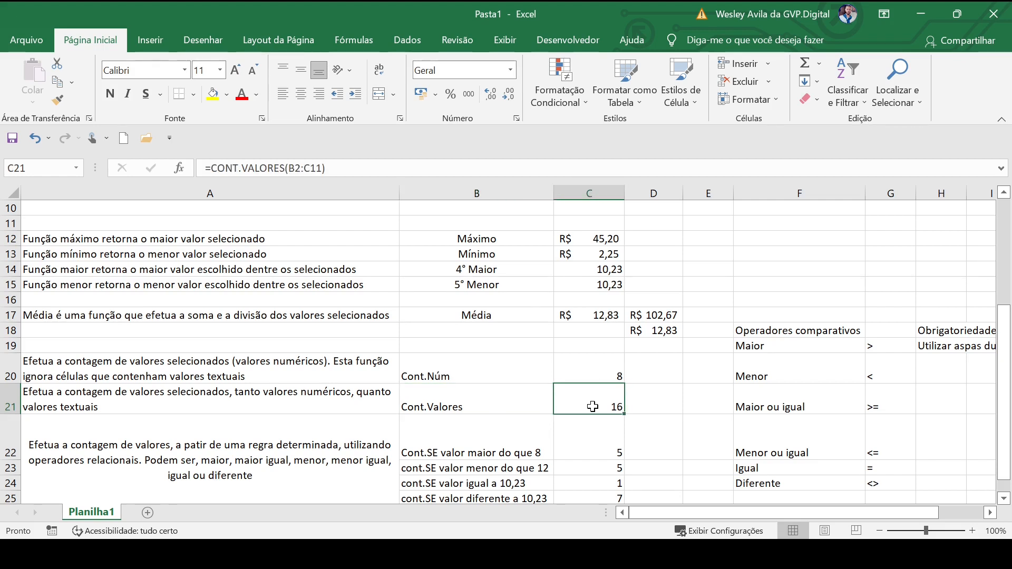
scroll(593, 406, "down", 1)
left_click(445, 398)
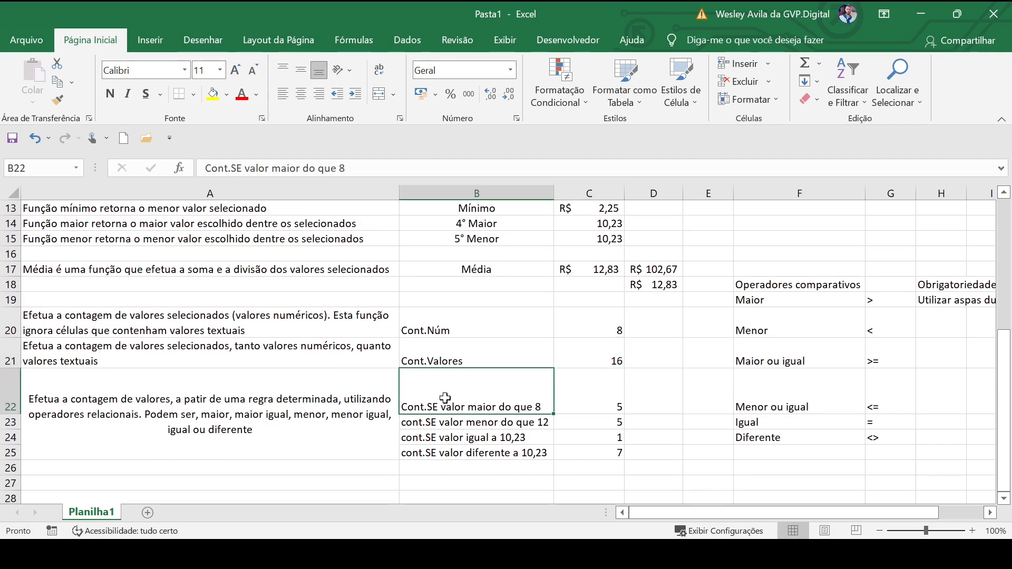
left_click_drag(445, 398, 464, 450)
left_click(495, 481)
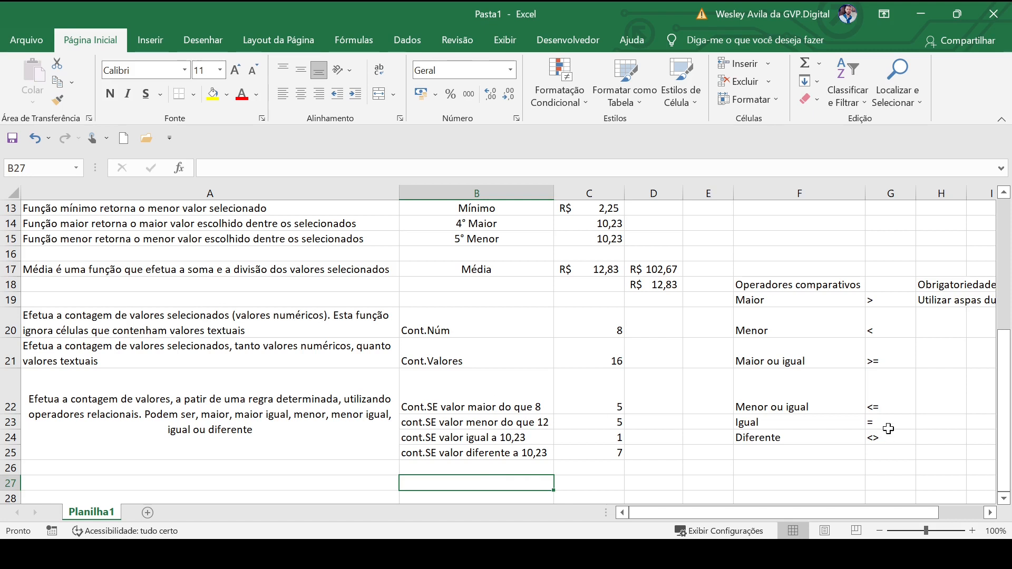
Review the comparison operators listed under "Operadores comparativos" in F18:G24 and the counting function observations in column A.
left_click(764, 286)
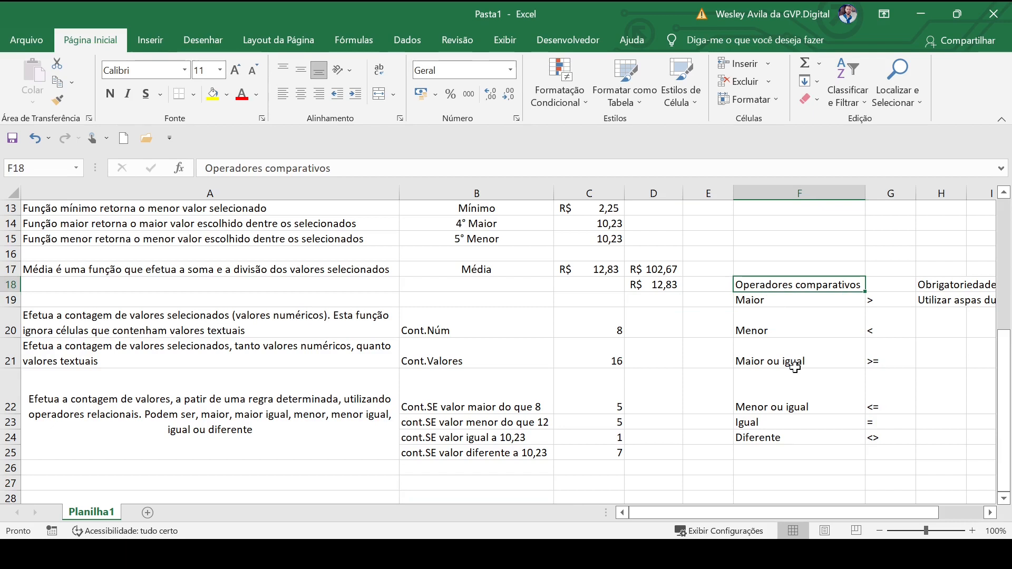
left_click(757, 298)
left_click(759, 330)
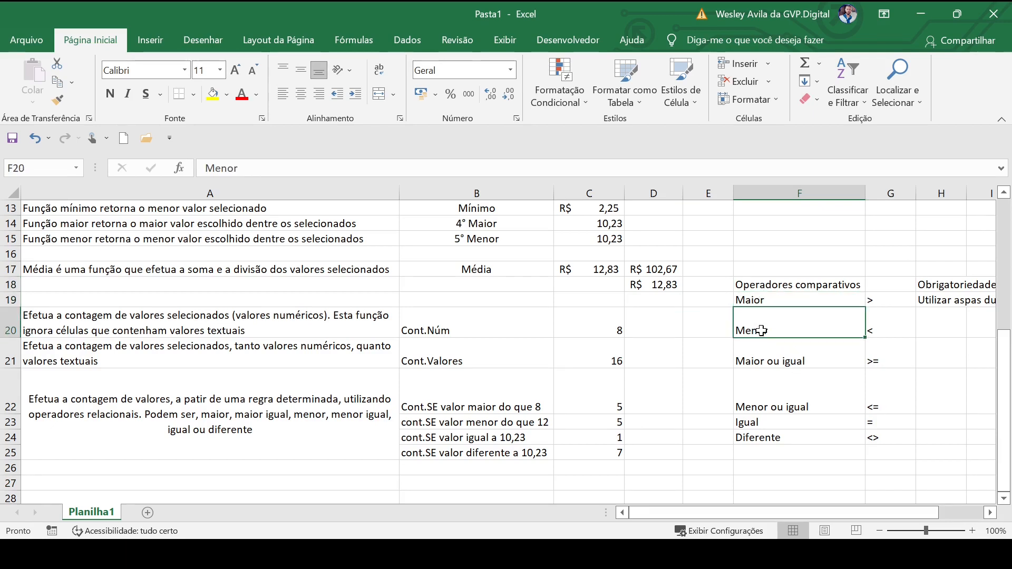
left_click(824, 361)
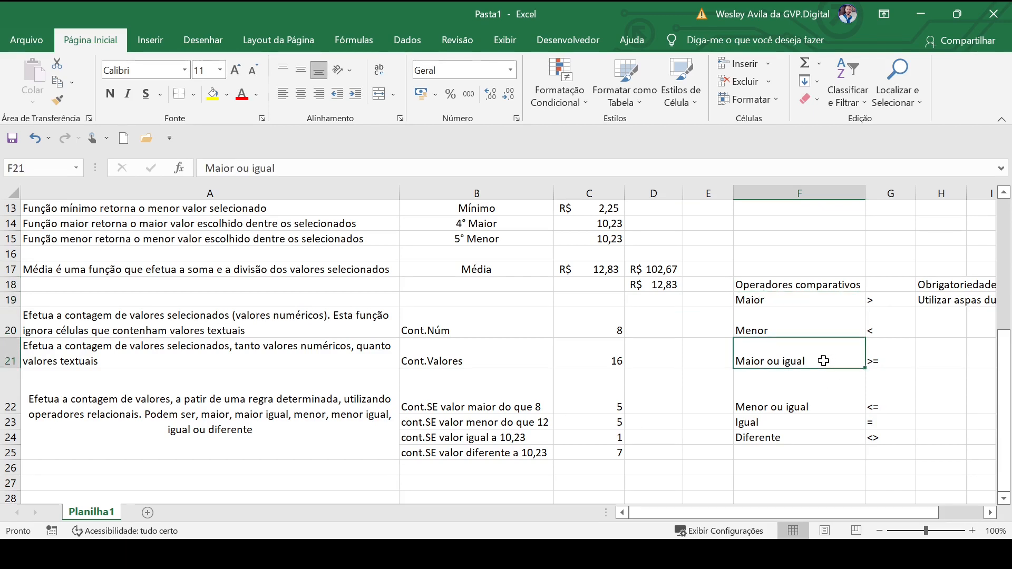
left_click(825, 395)
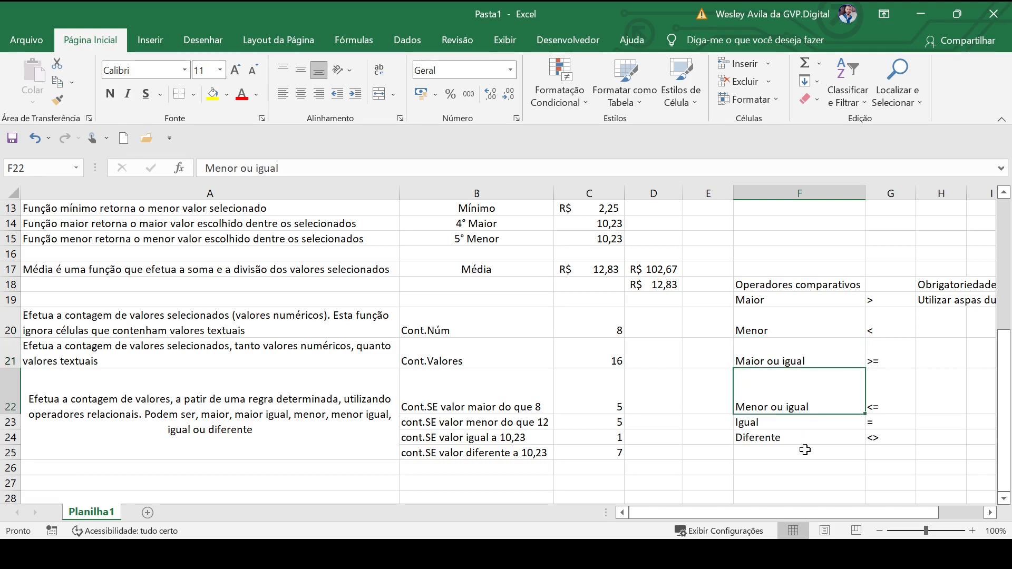
left_click(779, 422)
left_click(790, 436)
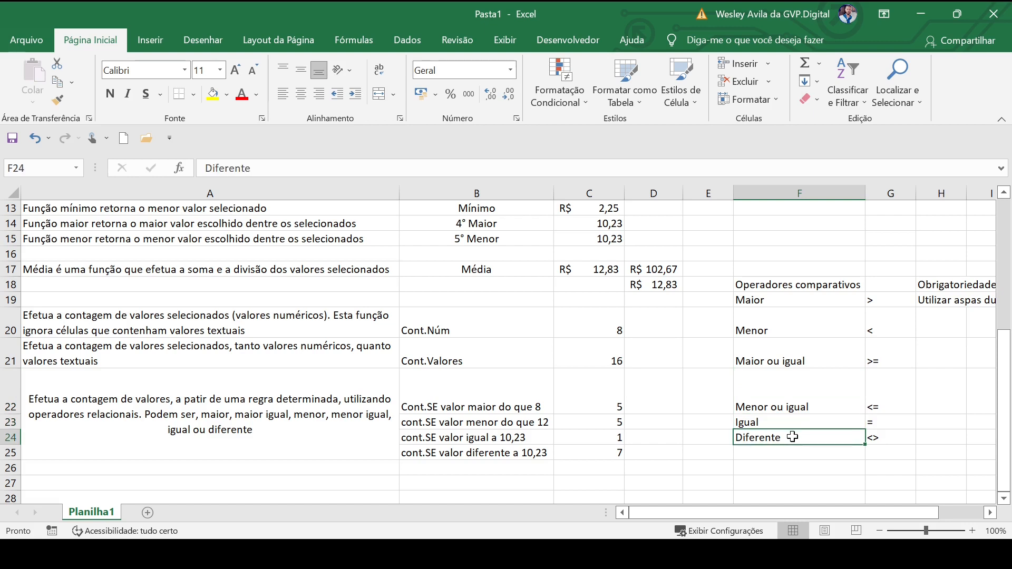
left_click(780, 453)
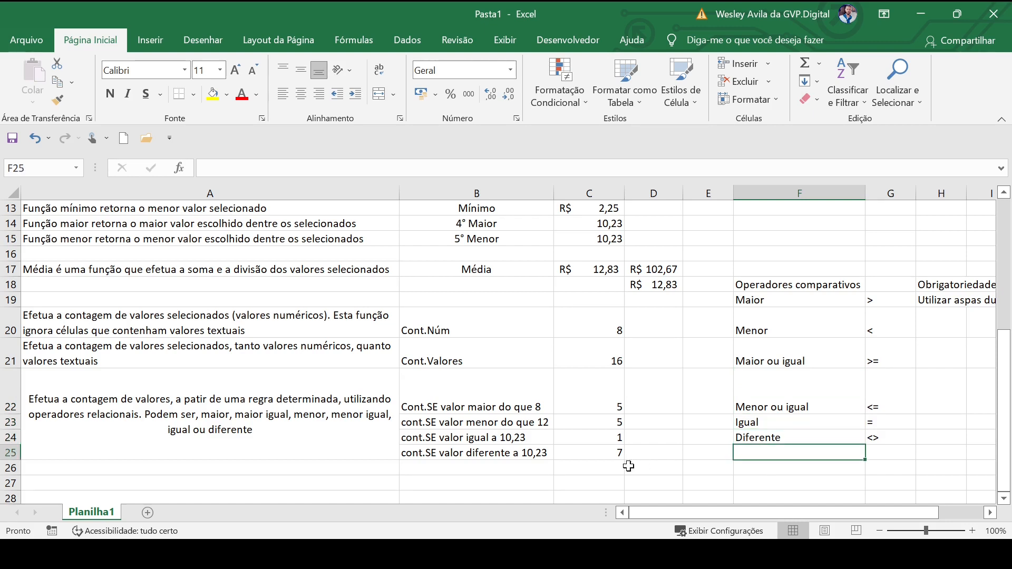
left_click(511, 481)
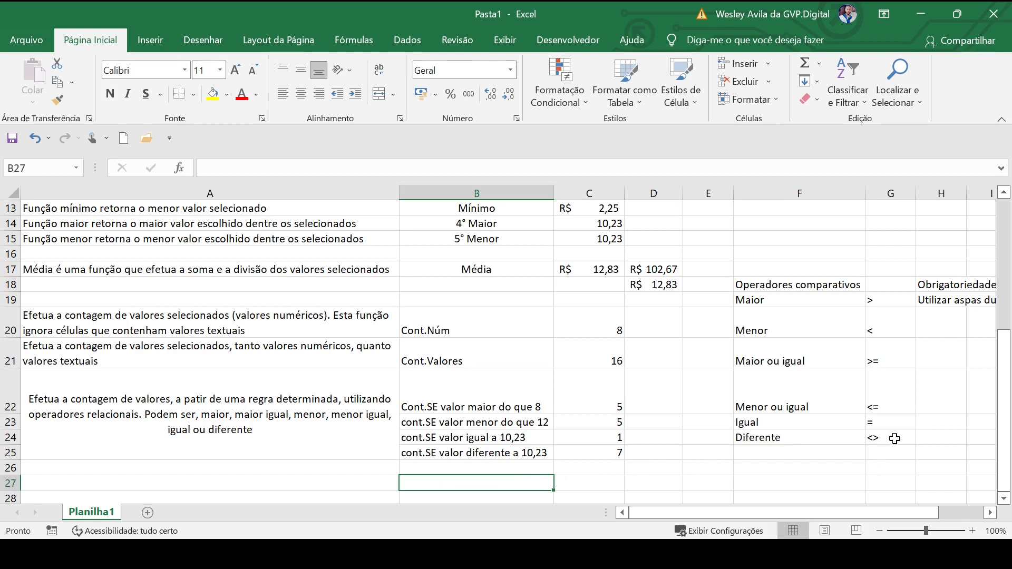
left_click_drag(895, 438, 279, 389)
left_click_drag(157, 338, 158, 268)
left_click(303, 483)
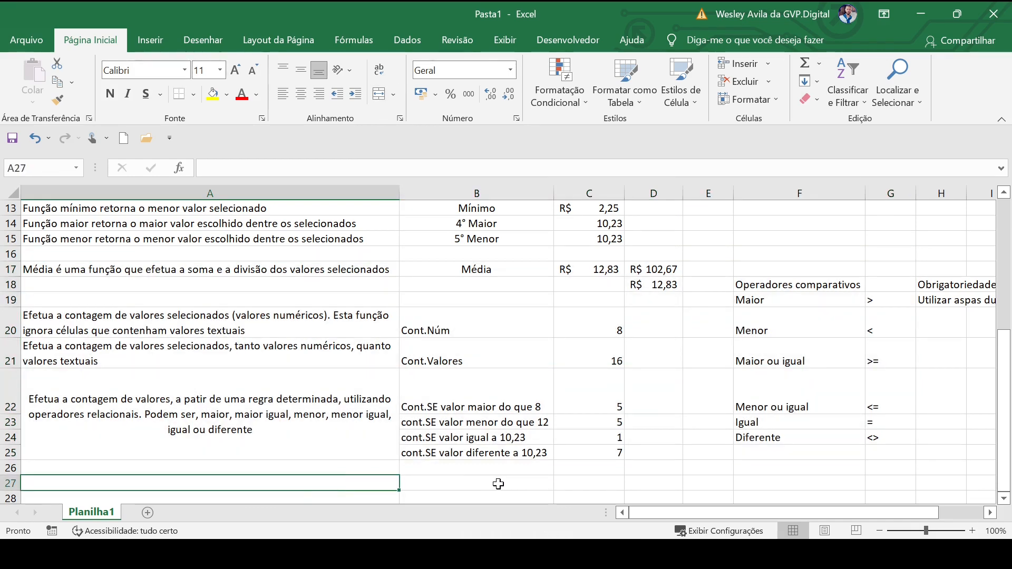